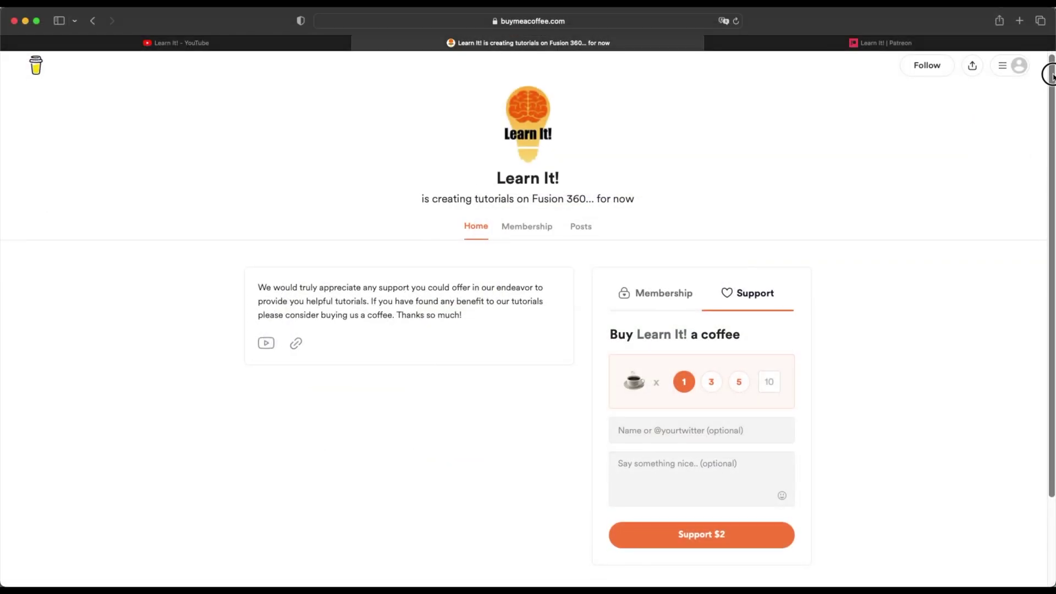
drag(1051, 74, 1050, 169)
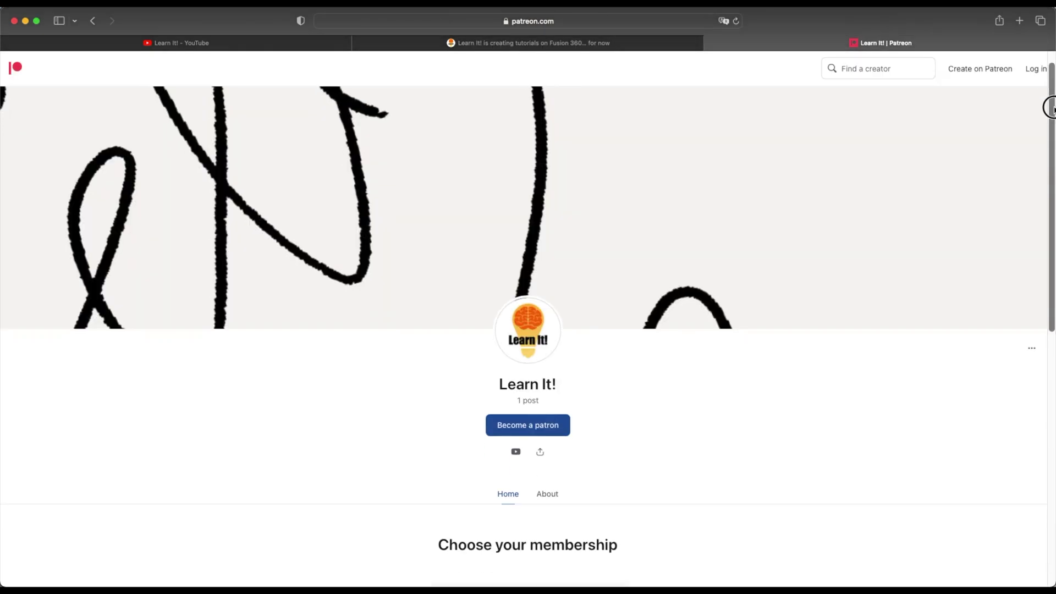
drag(1051, 108, 1051, 349)
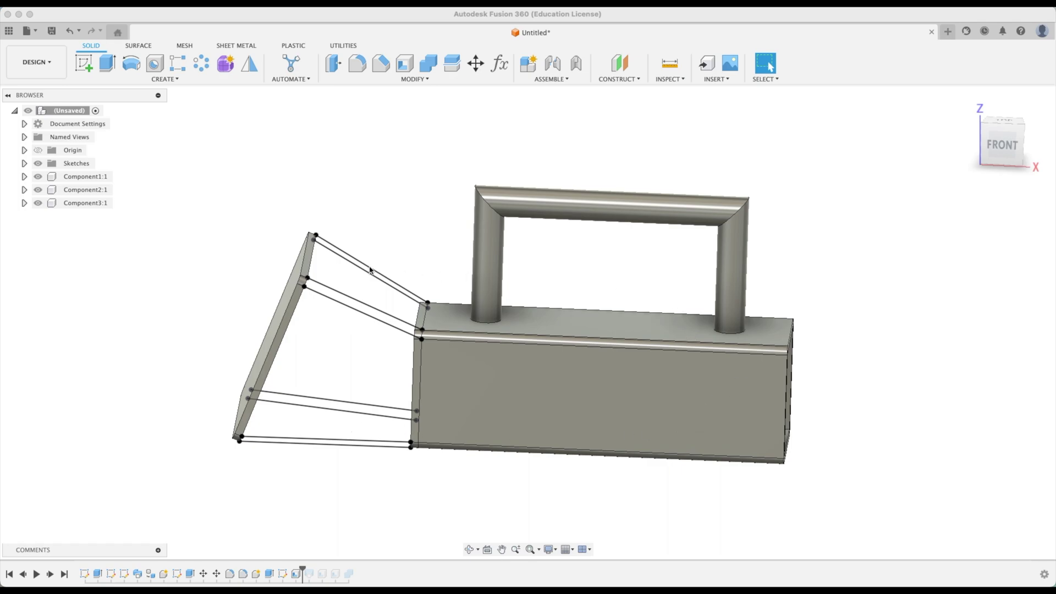
- Create a new empty design alongside the existing handled-box model
click(947, 32)
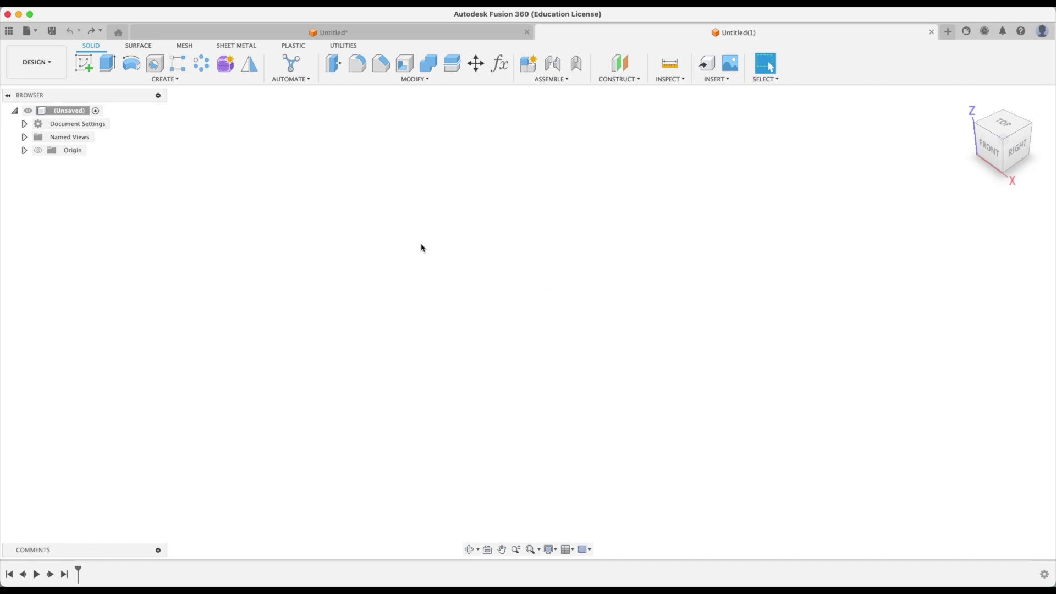
click(427, 34)
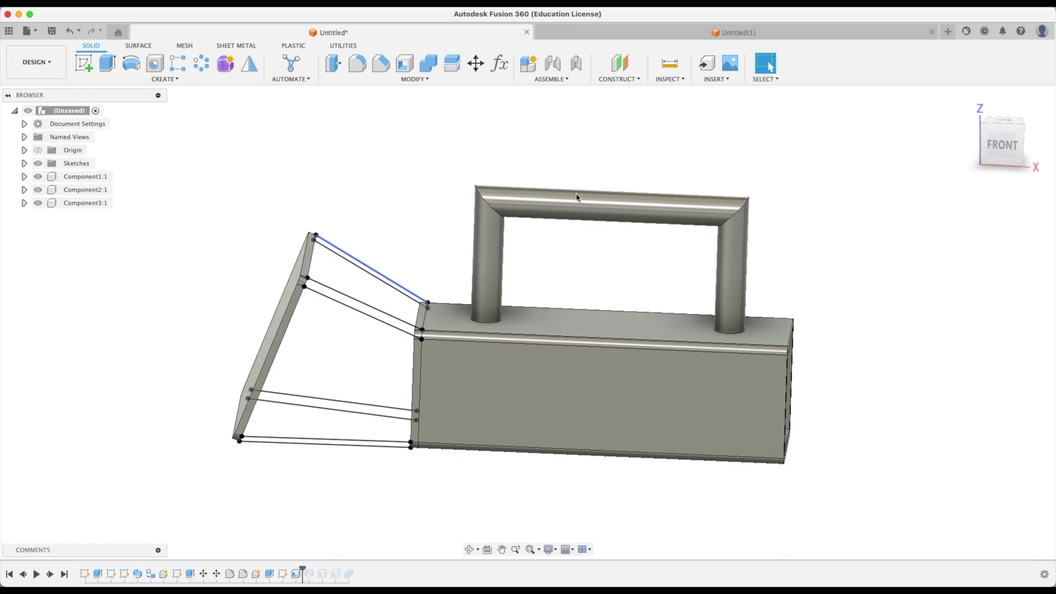
click(740, 34)
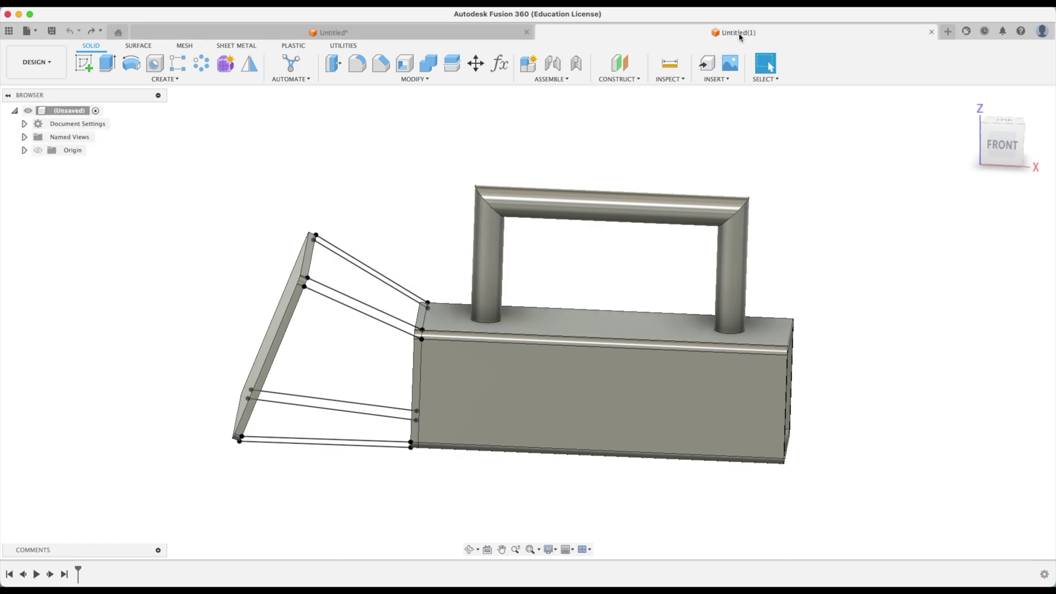
- Add two standard internal components, Component1 and Component2, under the root of the new design
right_click(65, 112)
click(75, 124)
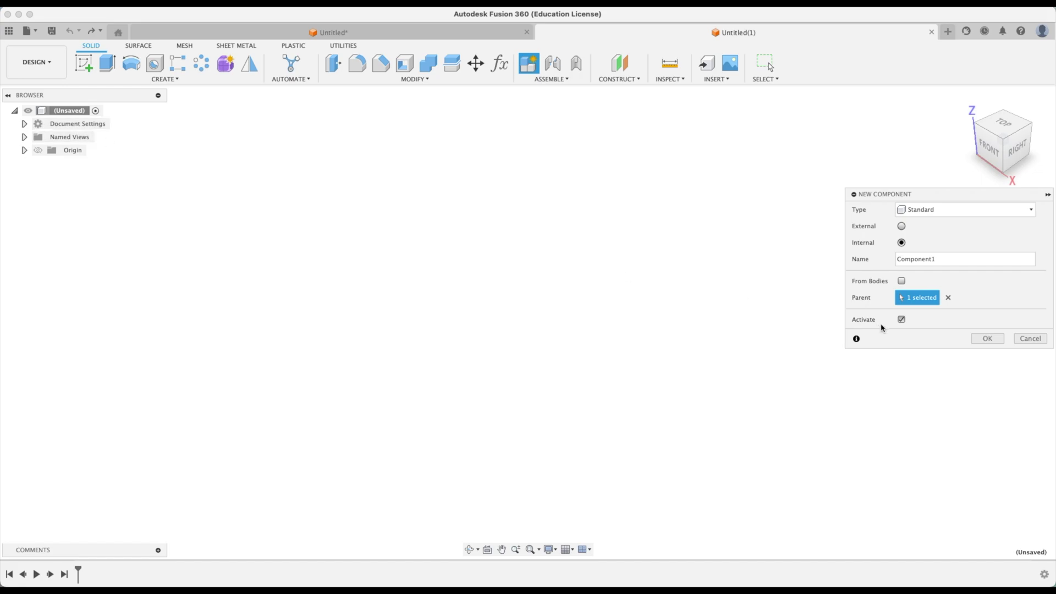
click(985, 339)
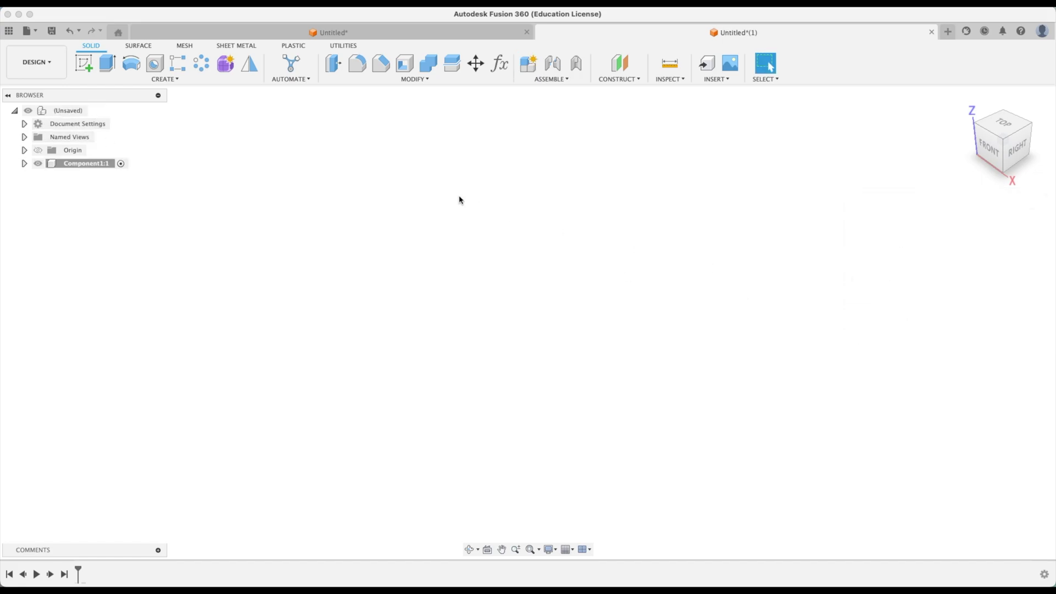
right_click(67, 112)
click(77, 123)
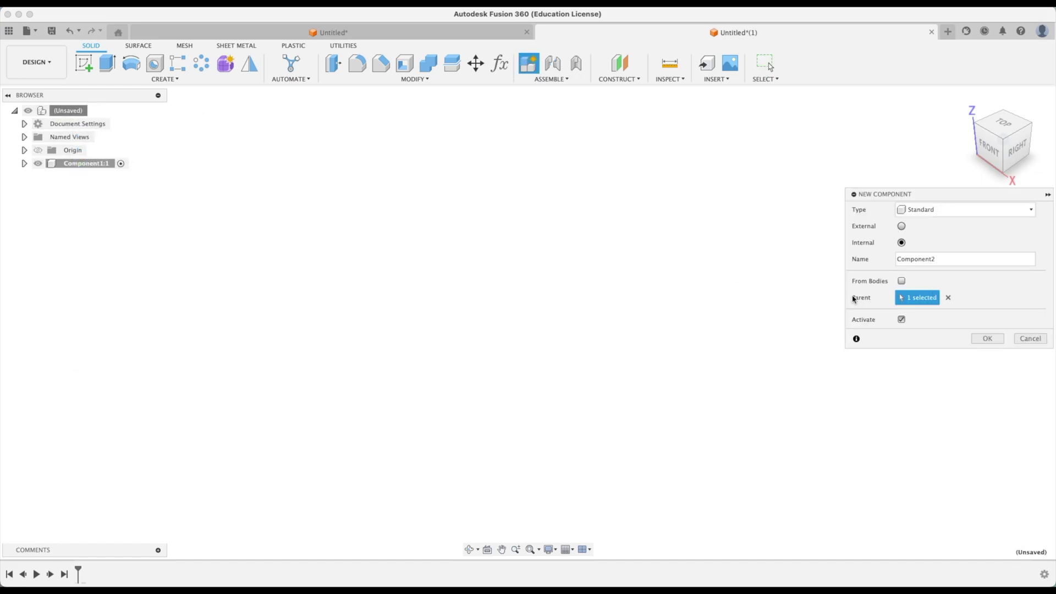
click(987, 338)
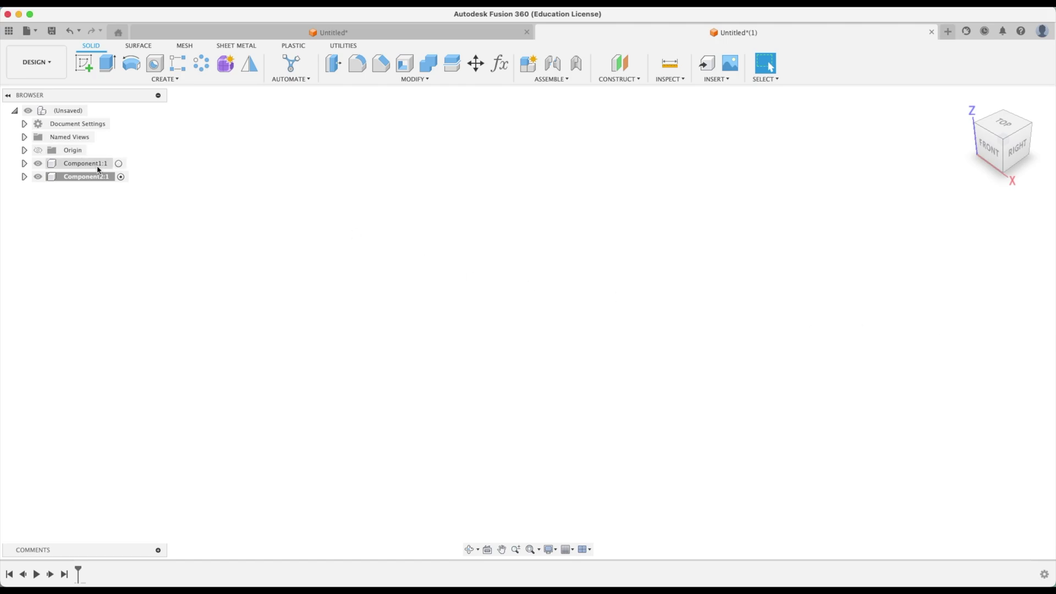
- Activate Component1 and sketch a 6 by 2 in center rectangle on the horizontal XY plane, centred on the origin
click(118, 163)
click(84, 62)
click(574, 319)
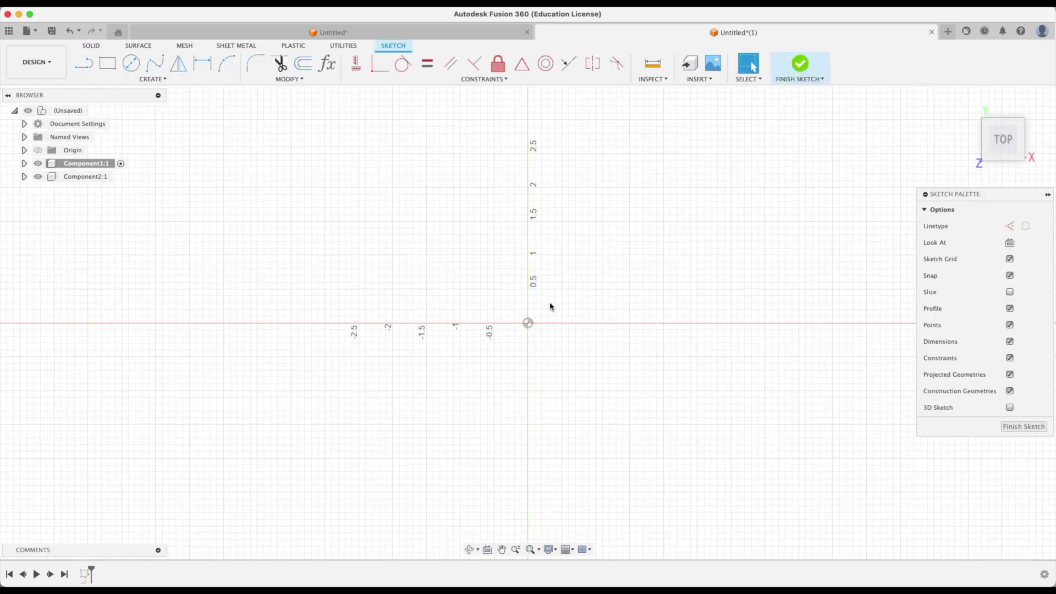
click(108, 63)
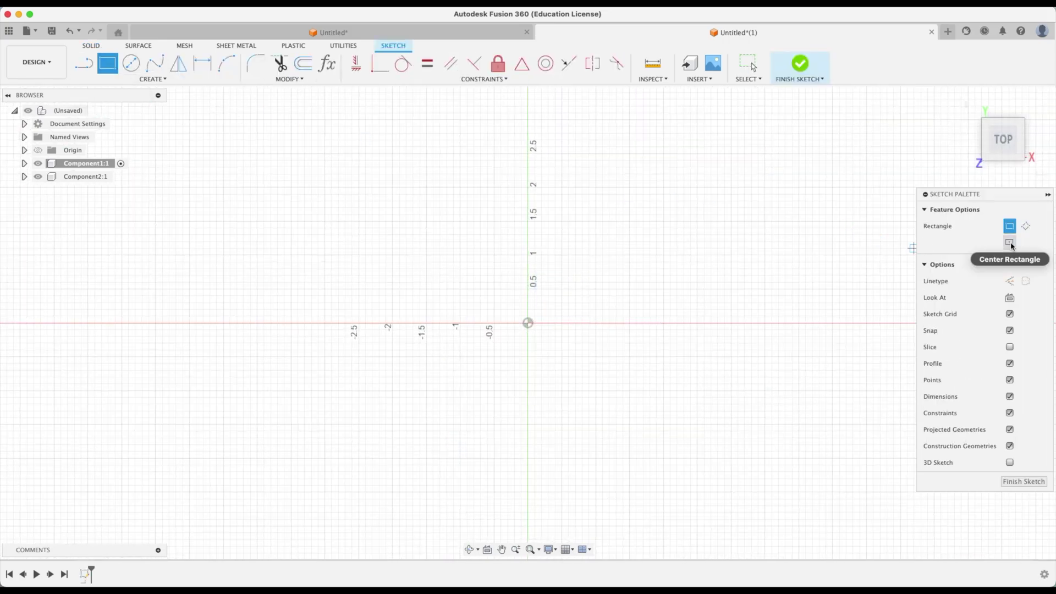
click(1010, 242)
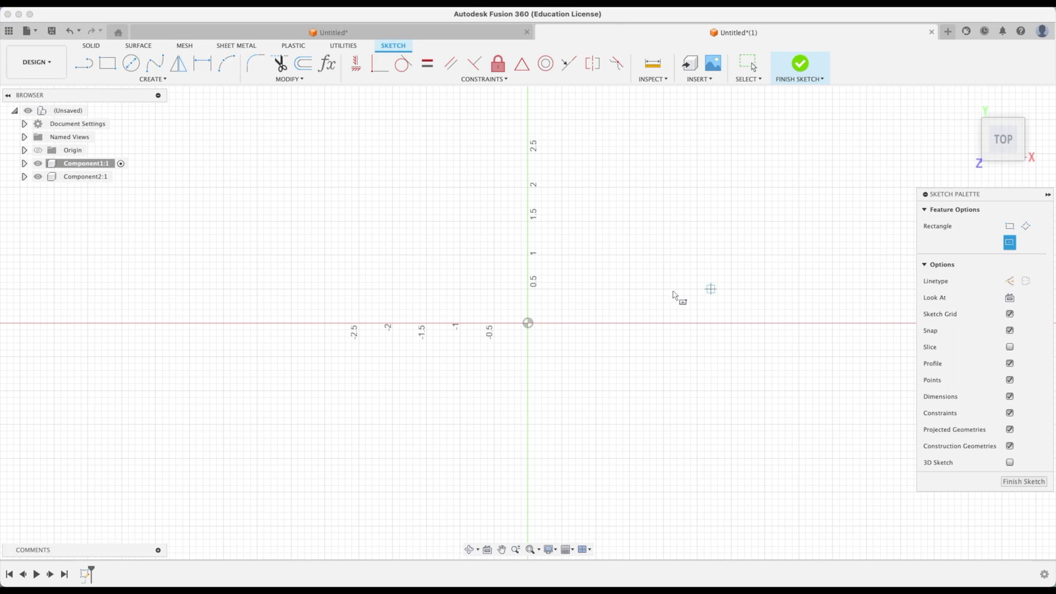
click(529, 324)
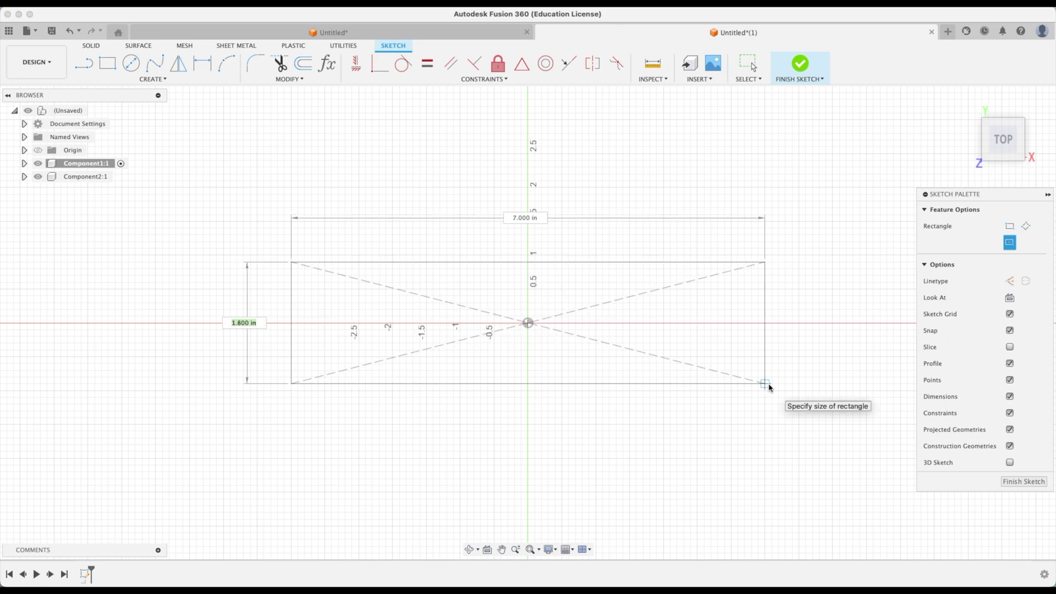
text(2)
key(Tab)
text(6)
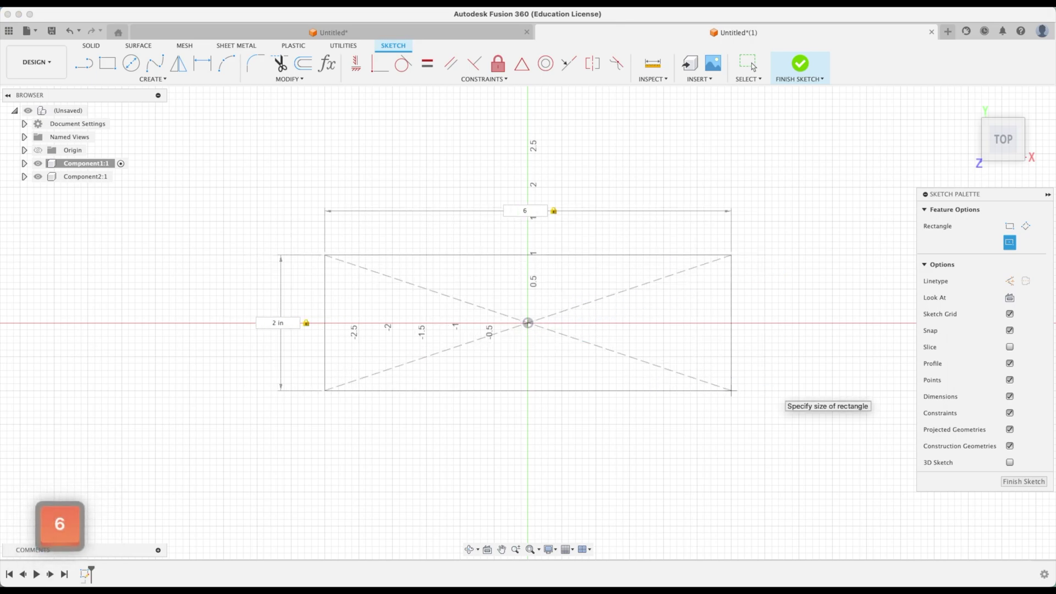
key(Return)
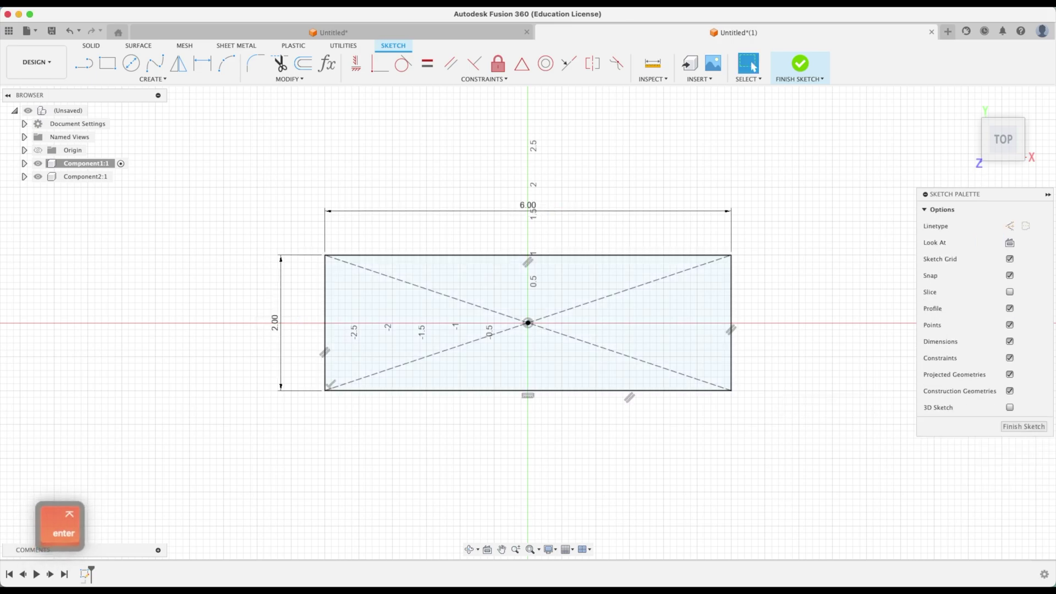
click(1023, 427)
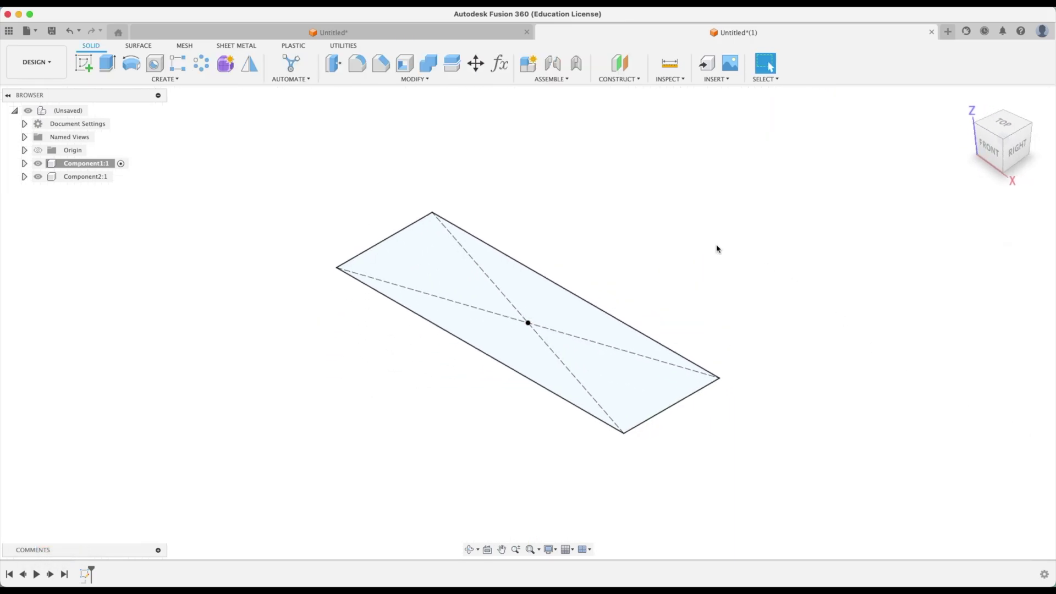
- Extrude the rectangle symmetrically to a whole length of 2 in as a new body
key(e)
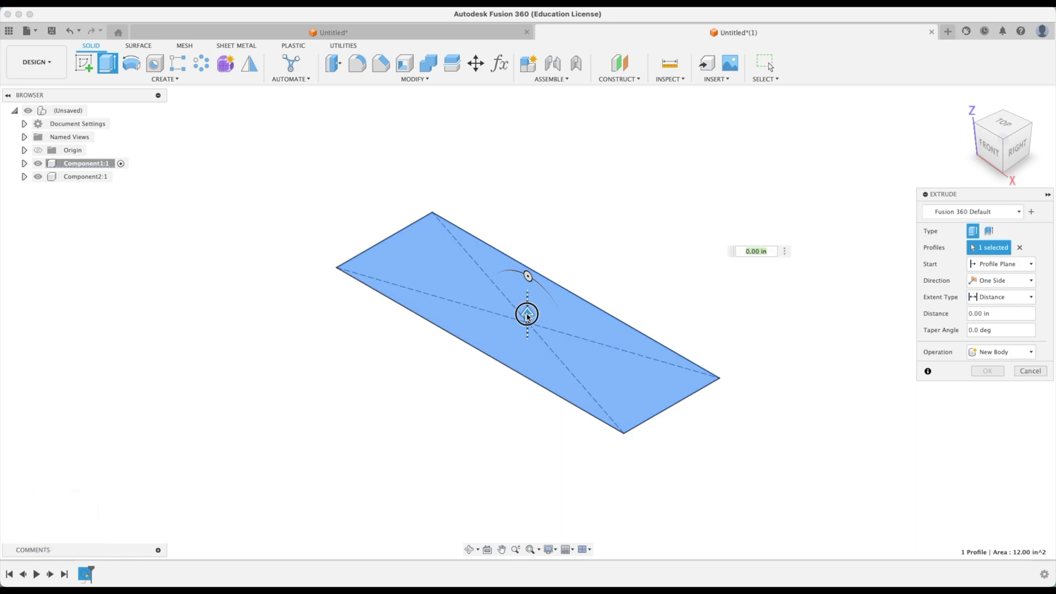
drag(527, 315, 527, 242)
text(2)
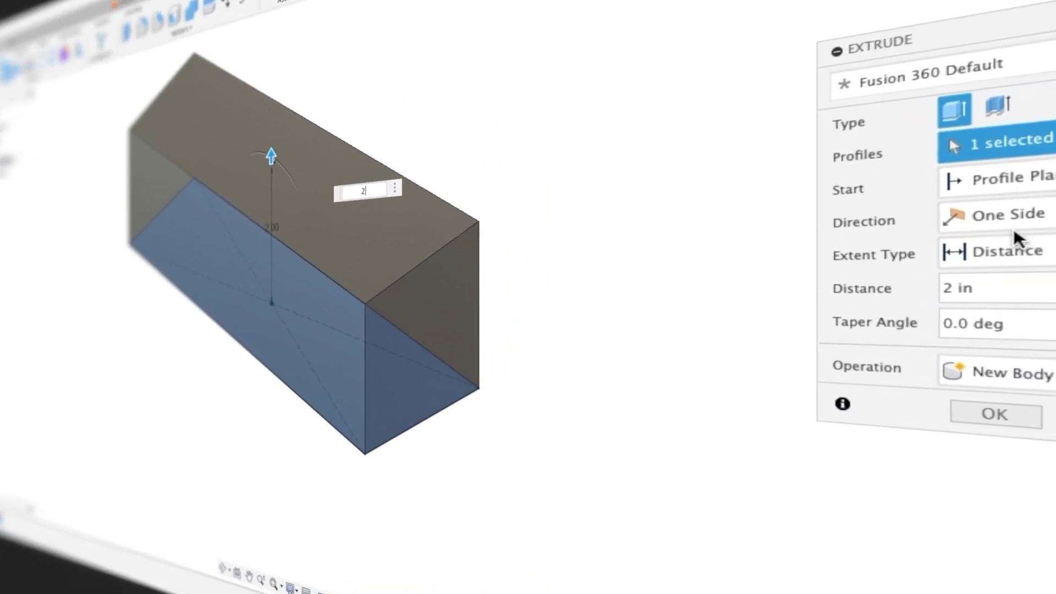
click(1010, 230)
click(843, 284)
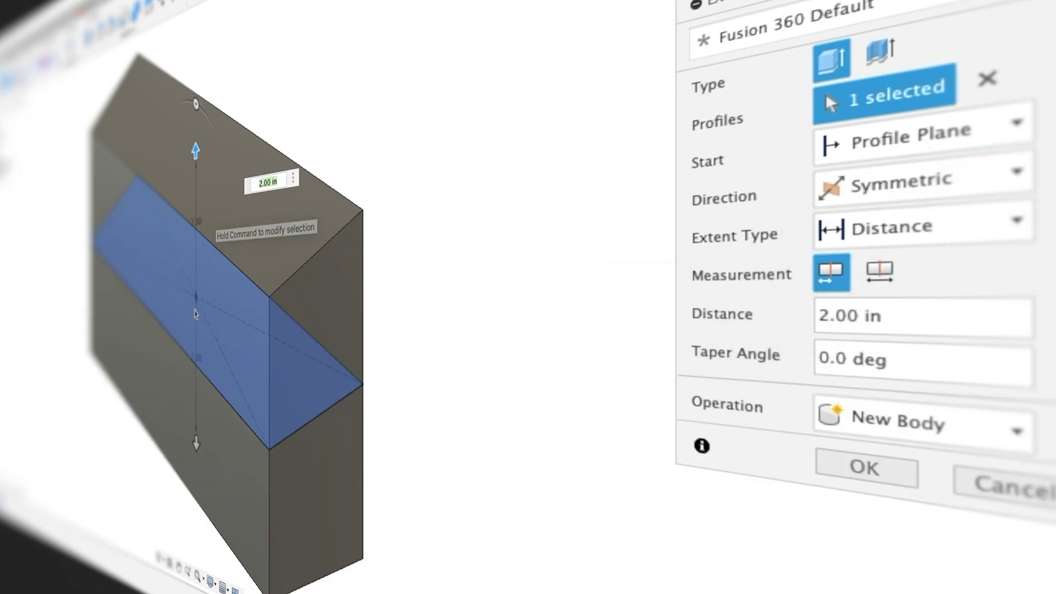
click(872, 282)
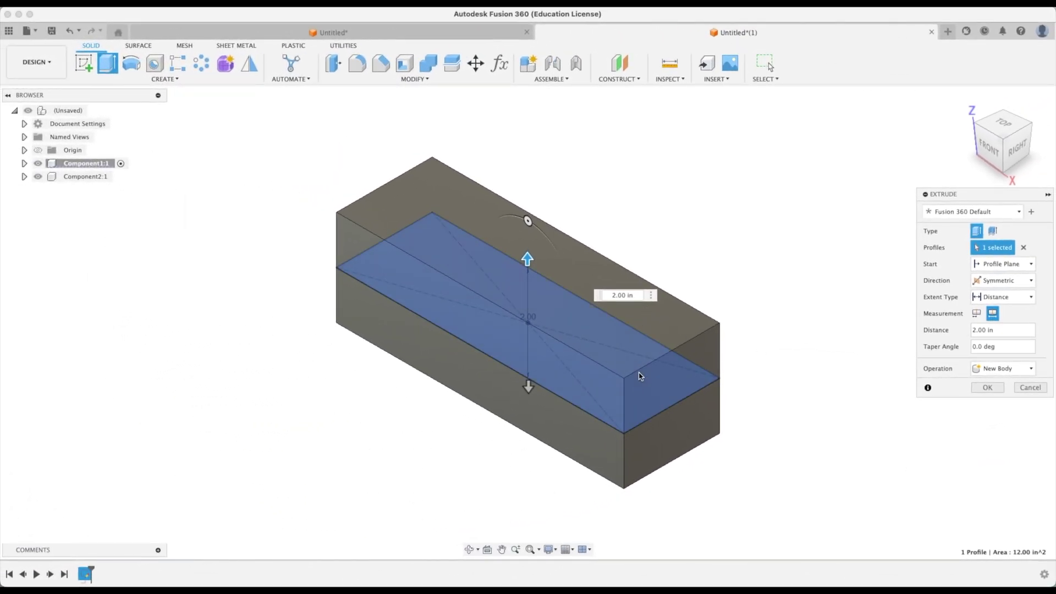
click(988, 388)
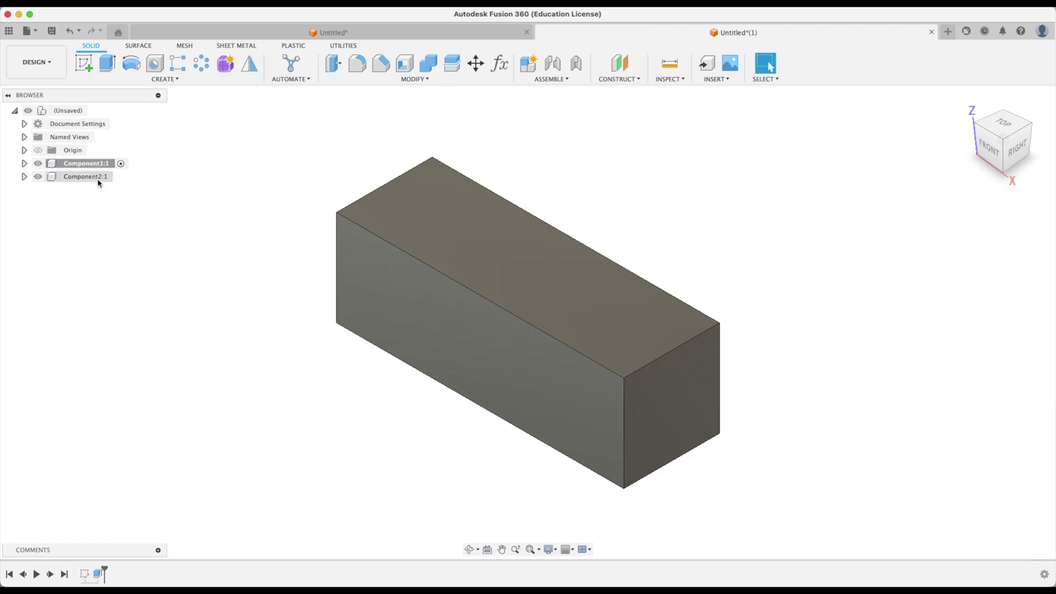
- Activate Component2 and hide Component1, using the existing handled-box design as a reference
click(120, 177)
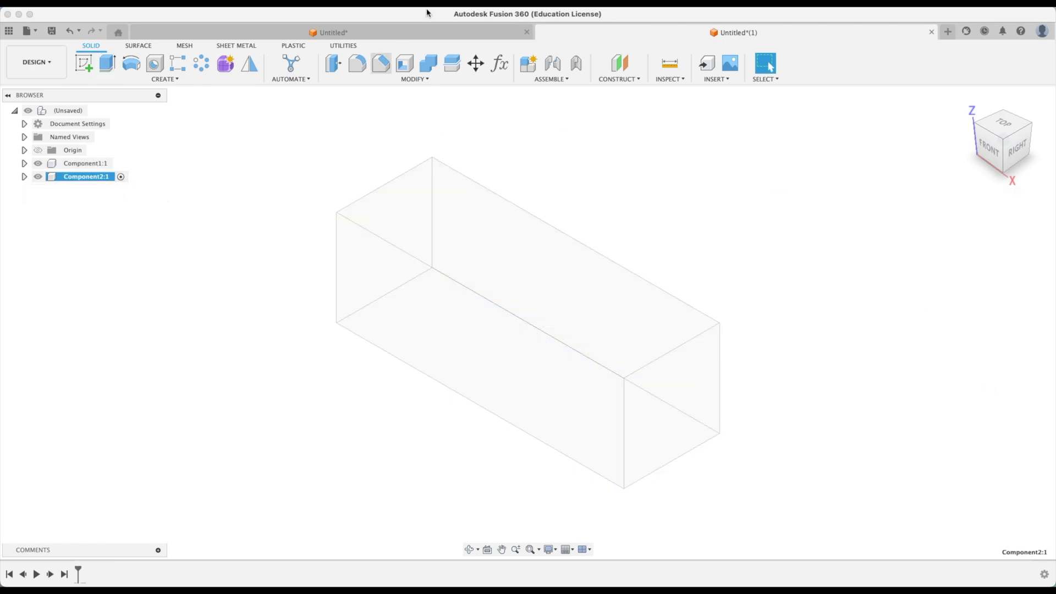
click(430, 34)
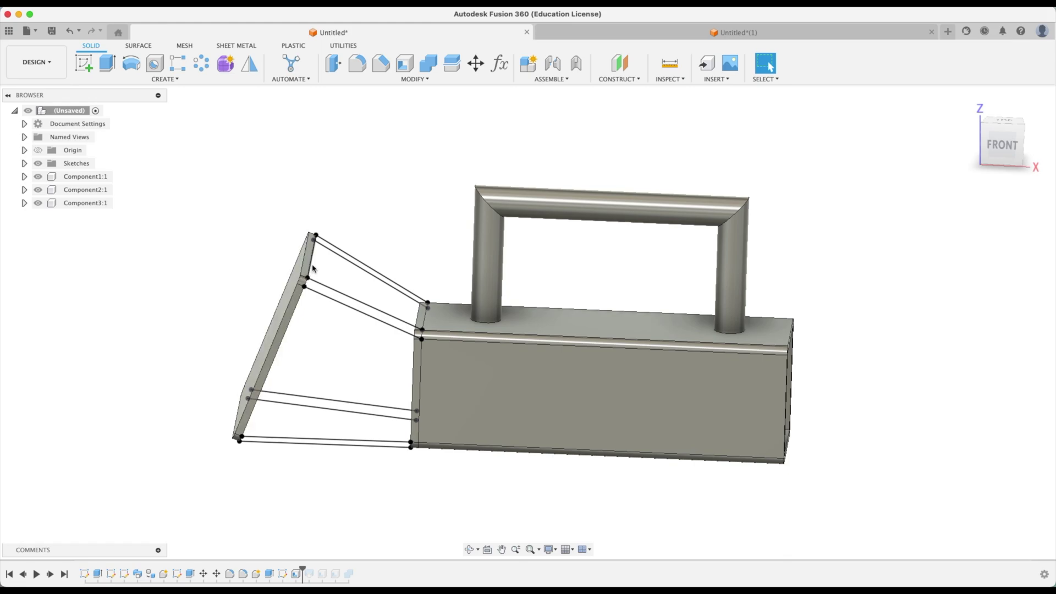
click(662, 34)
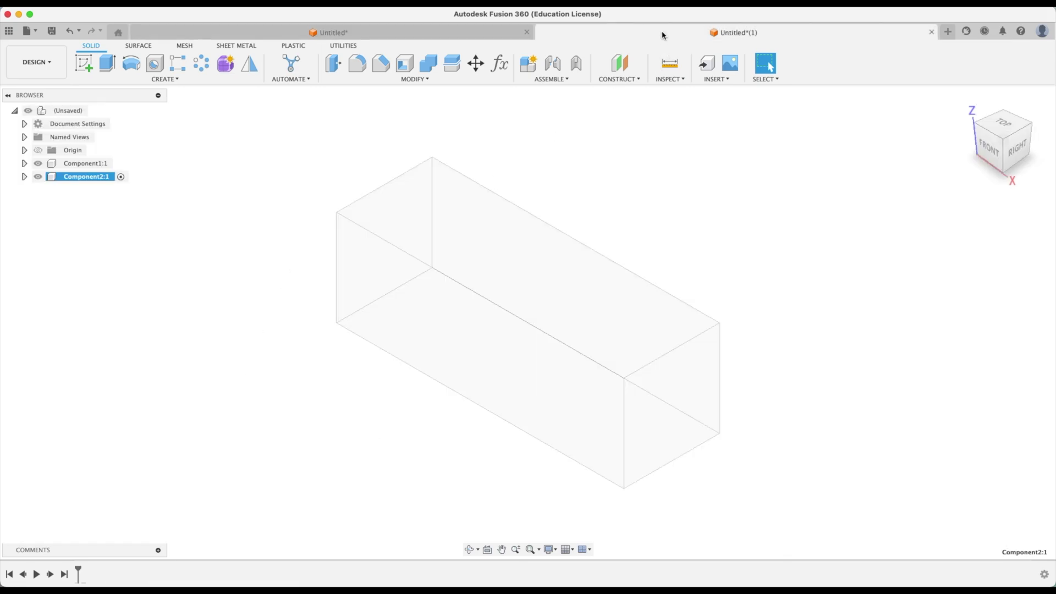
click(38, 163)
- Sketch a 3 by 3 in center rectangle on the vertical YZ plane, centred on the origin
click(88, 67)
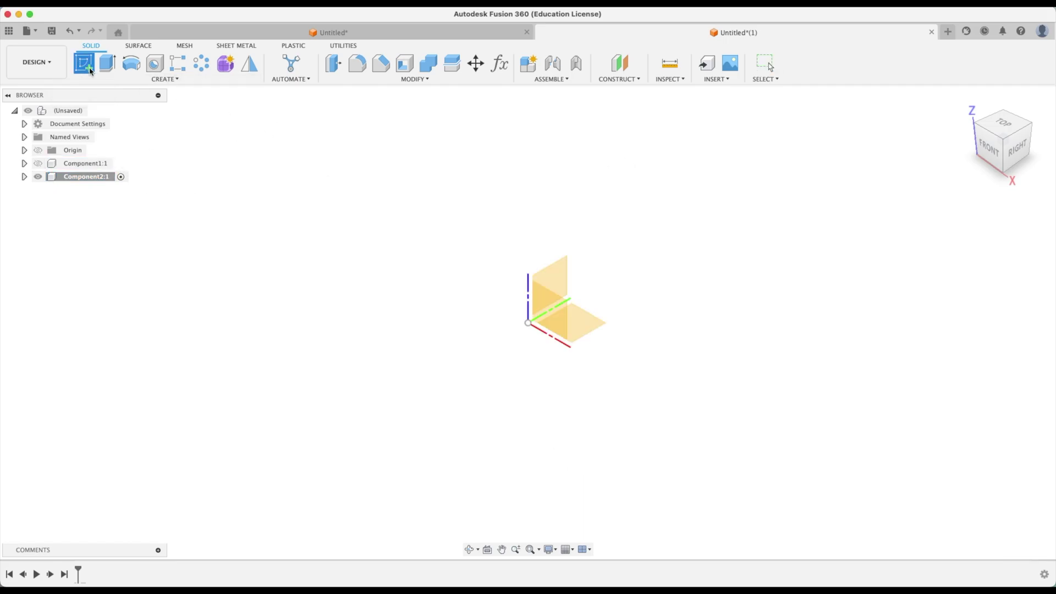
click(582, 276)
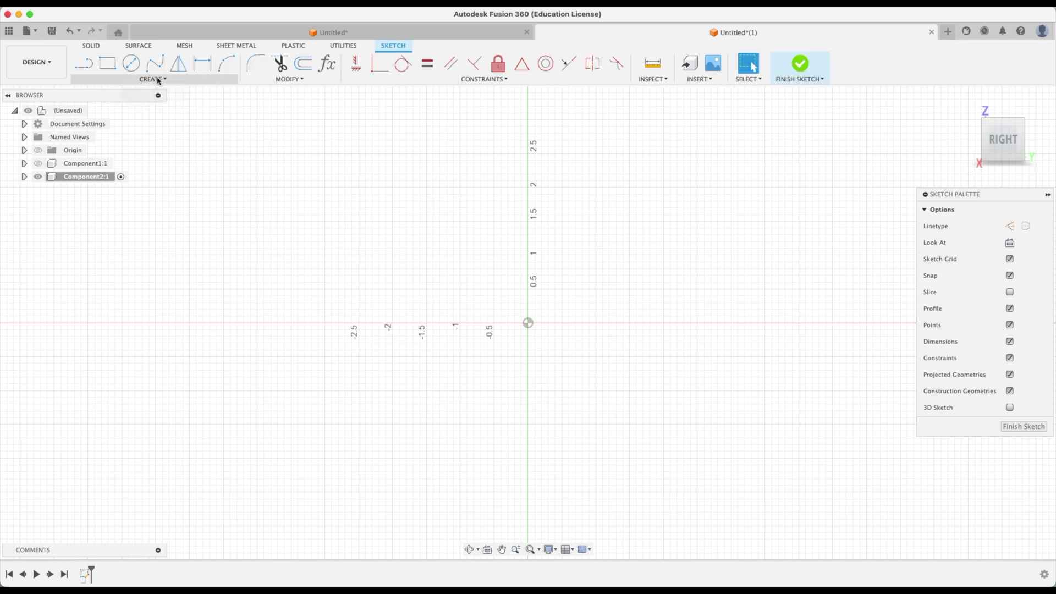
click(108, 63)
click(1010, 244)
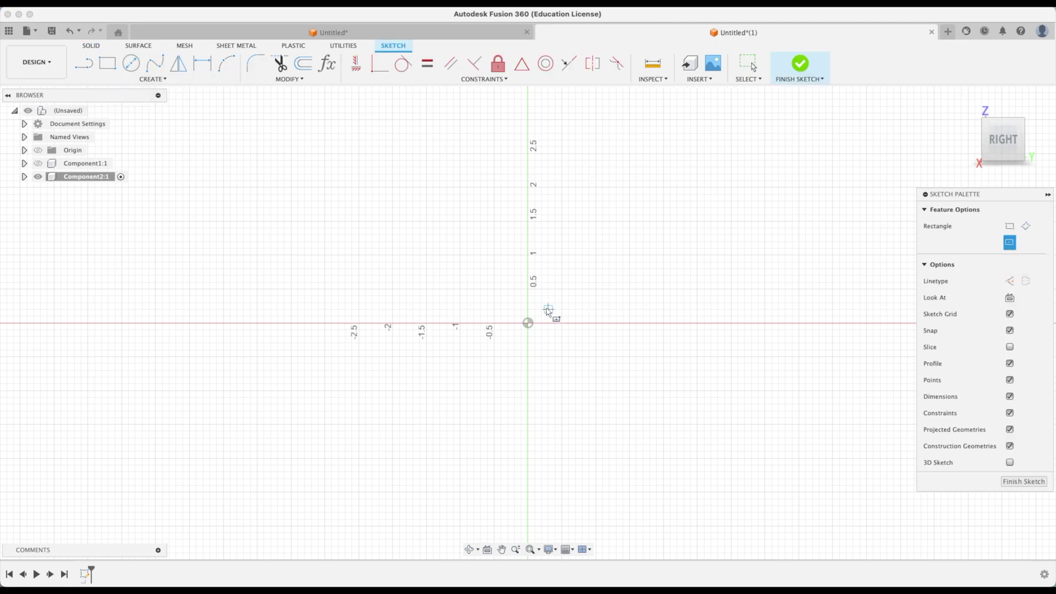
click(528, 323)
text(3)
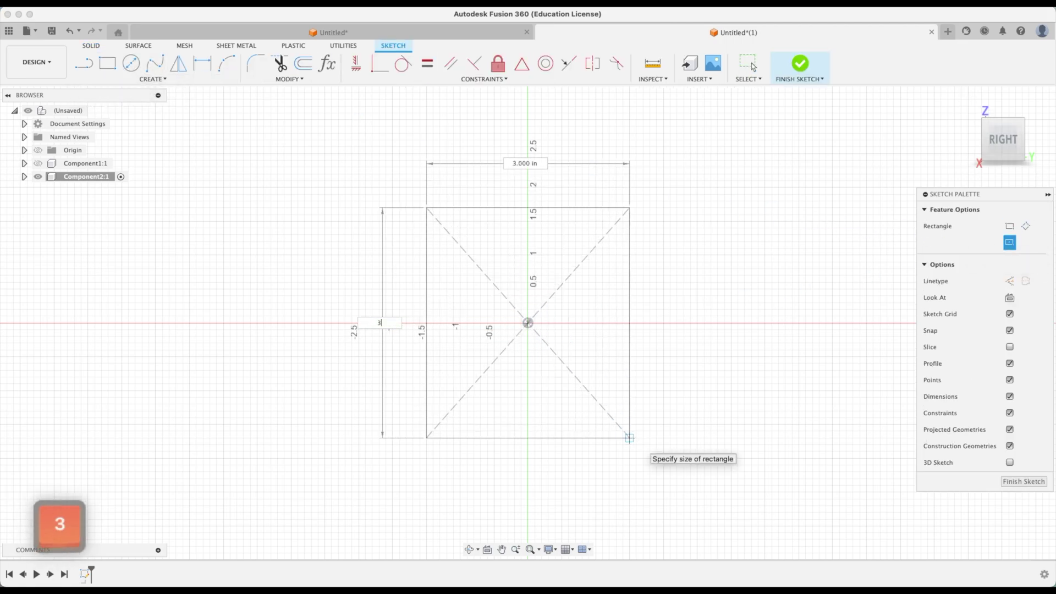
key(Tab)
text(3)
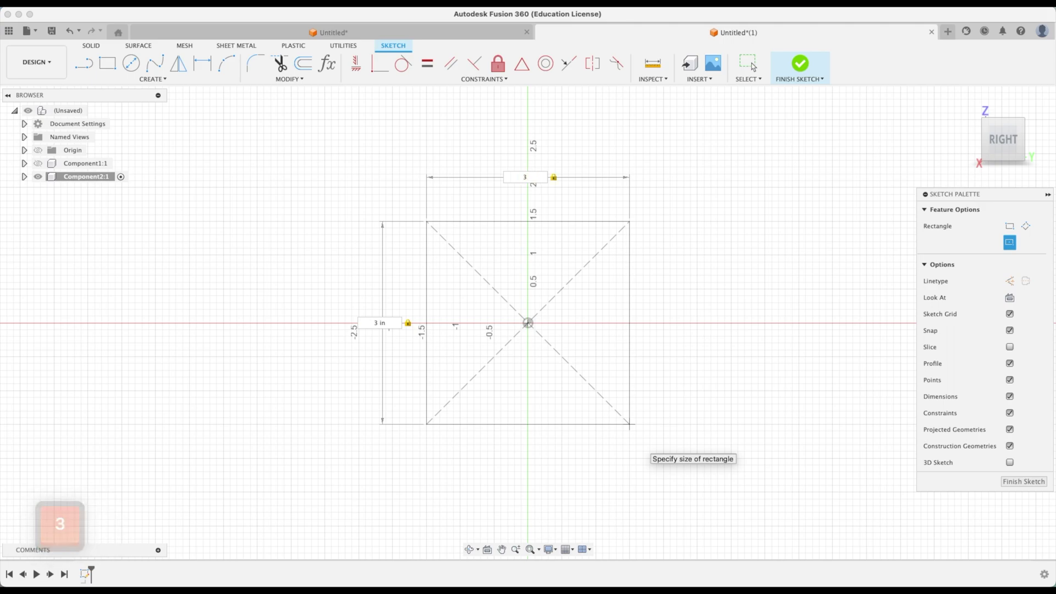
key(Tab)
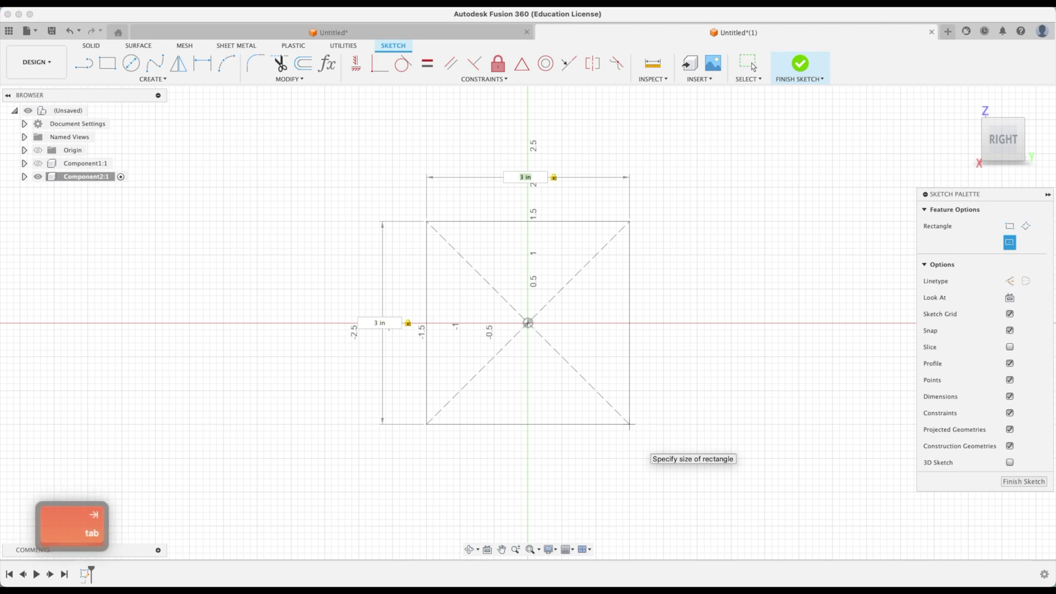
key(Tab)
key(Tab)
key(Tab)
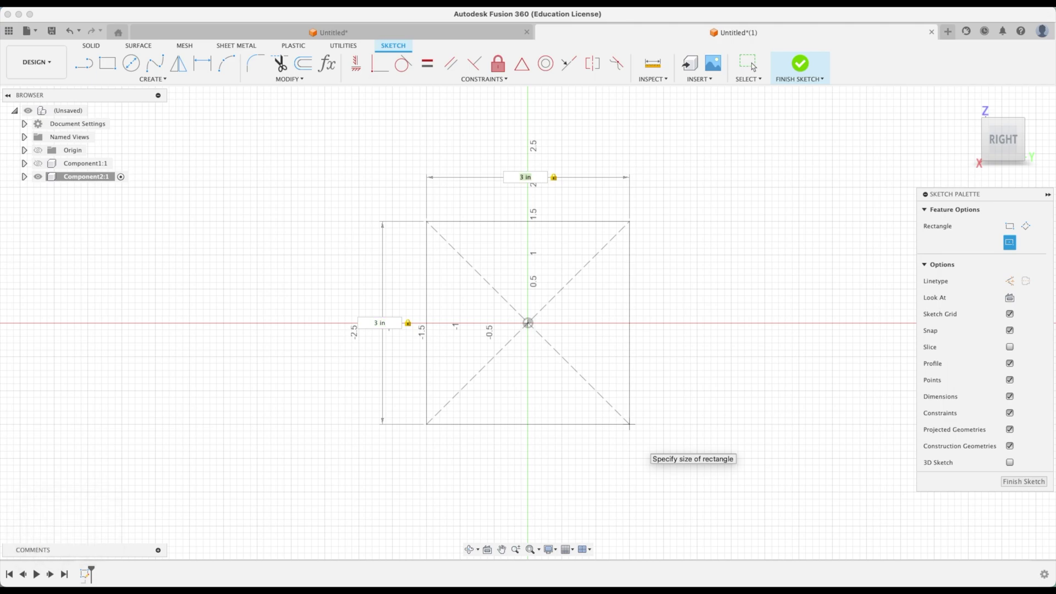
key(Return)
click(1026, 428)
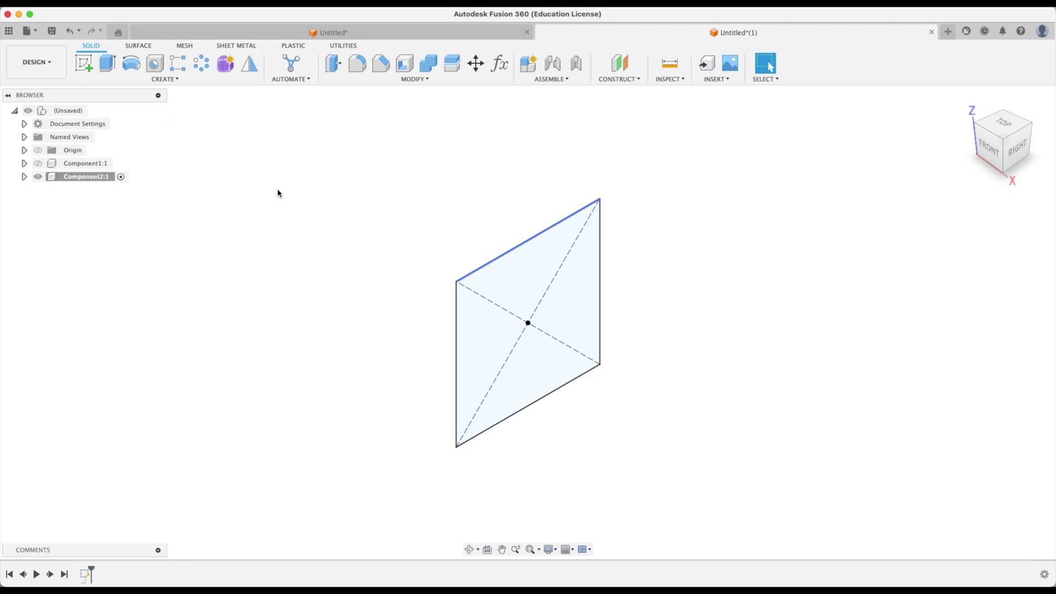
- Extrude the square -0.125 in as a new body and reactivate the root component
key(e)
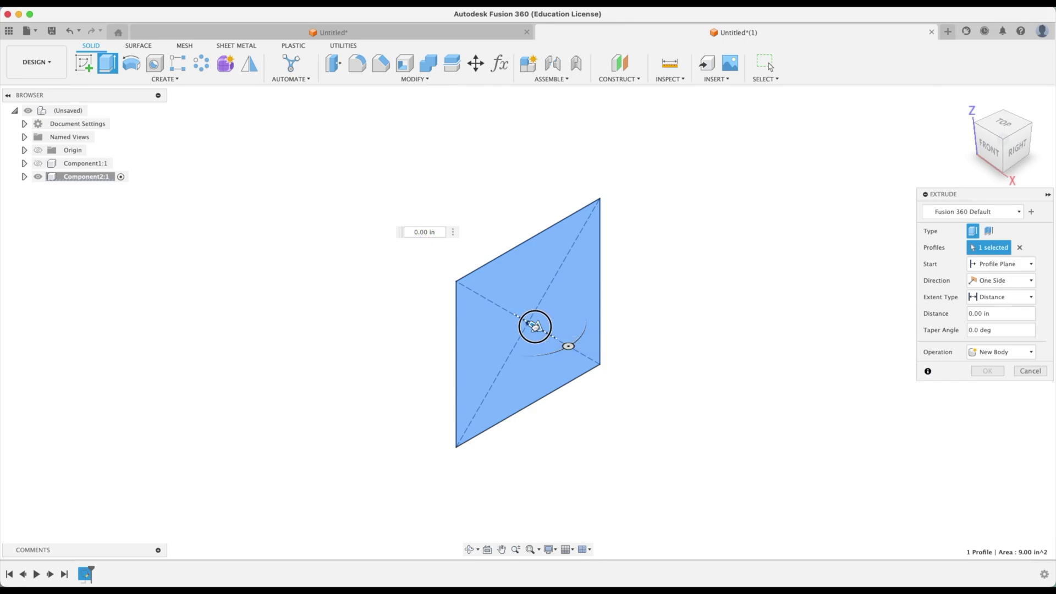
drag(534, 326, 512, 315)
text(-)
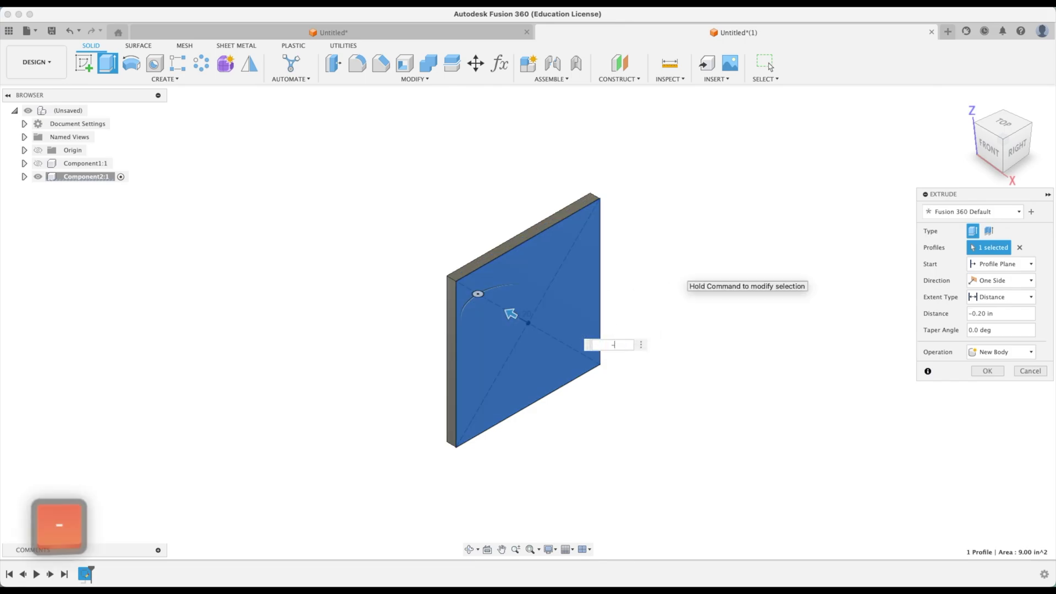
text(.125)
key(Return)
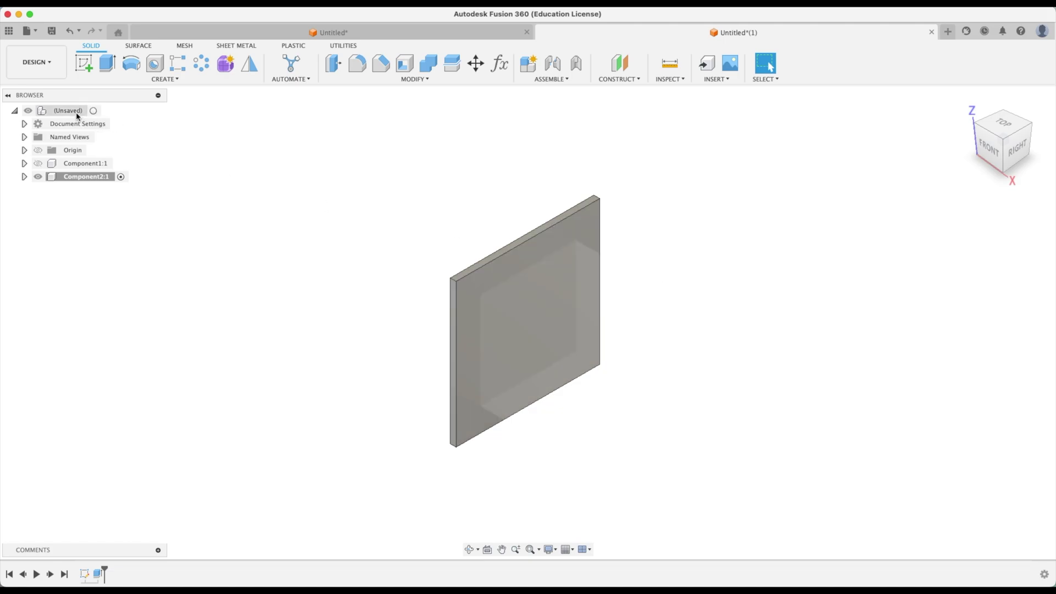
click(94, 112)
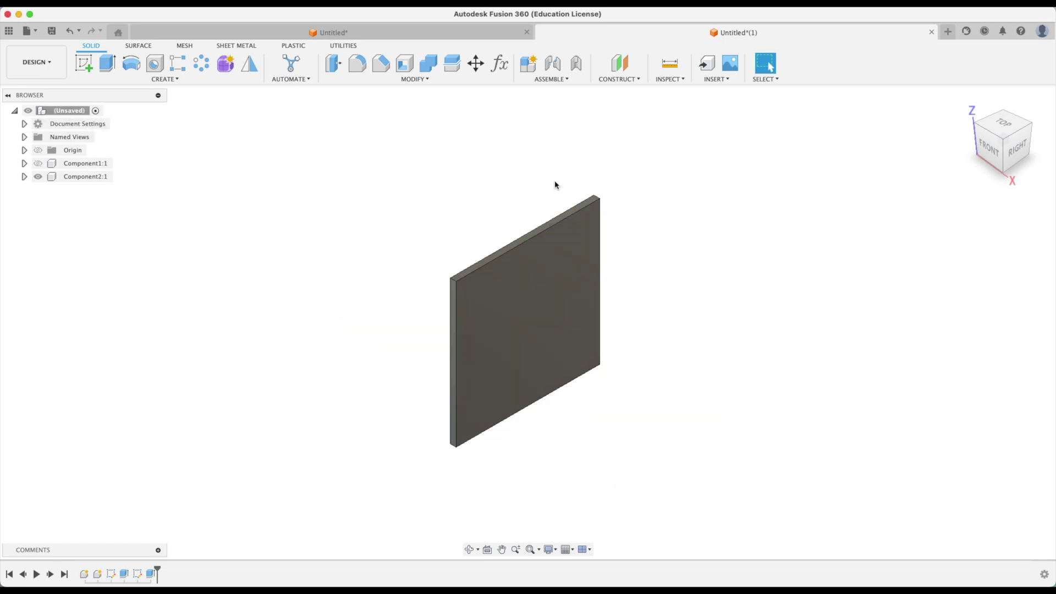
- Show Component1 again and check the plate's placement in the handled-box reference design
click(39, 165)
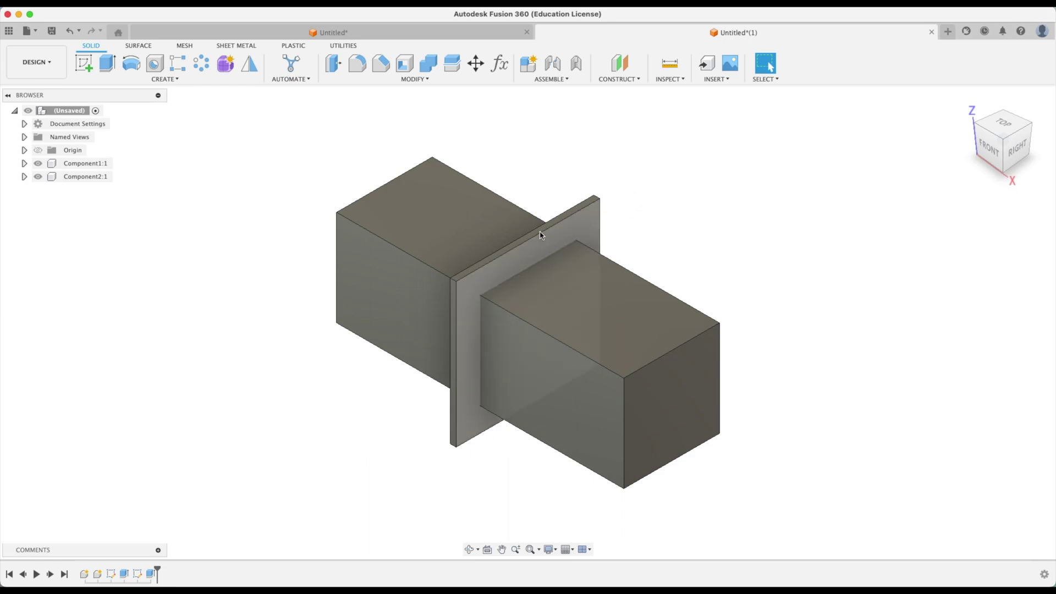
click(402, 34)
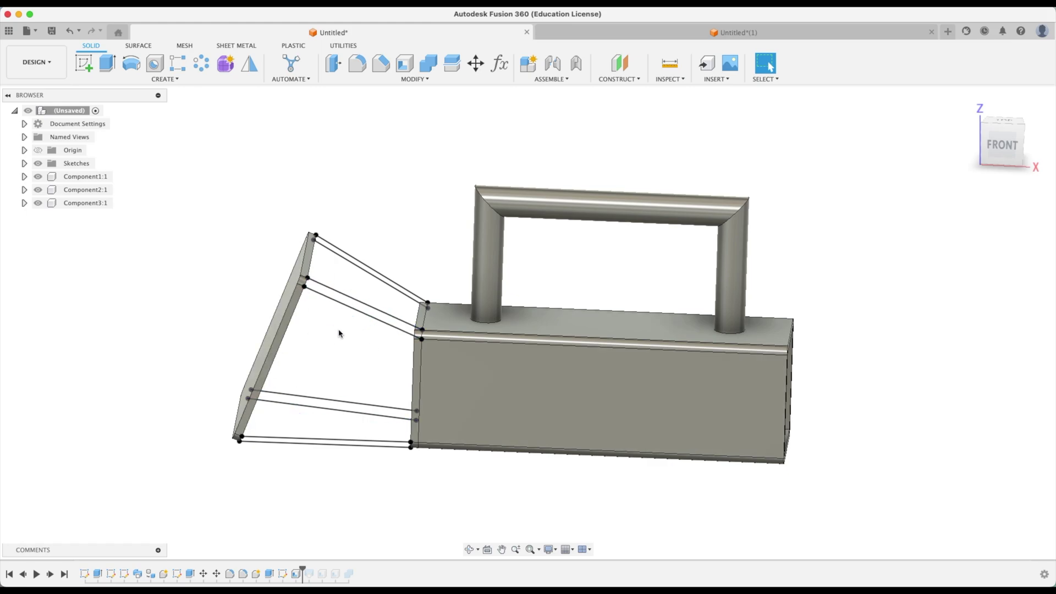
click(646, 35)
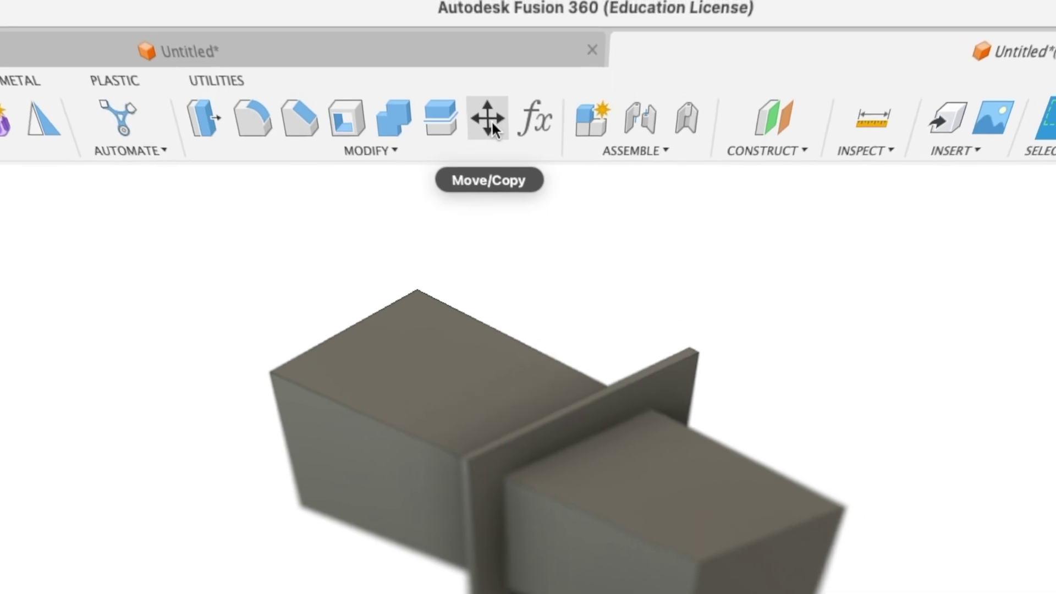
- Start a point-to-point move of the plate body in Component2 and hide Component1
click(477, 63)
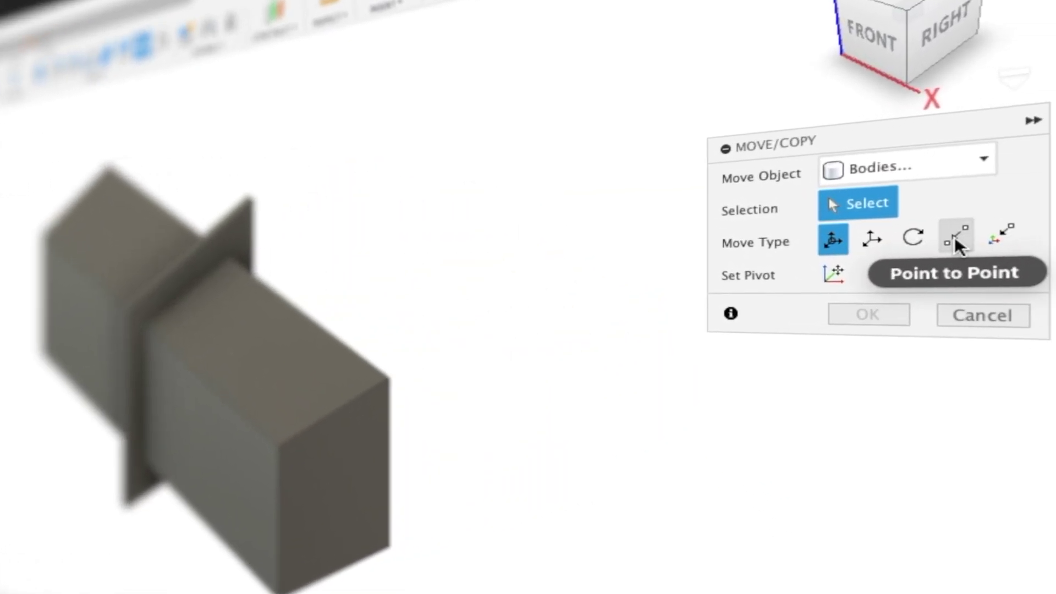
click(957, 237)
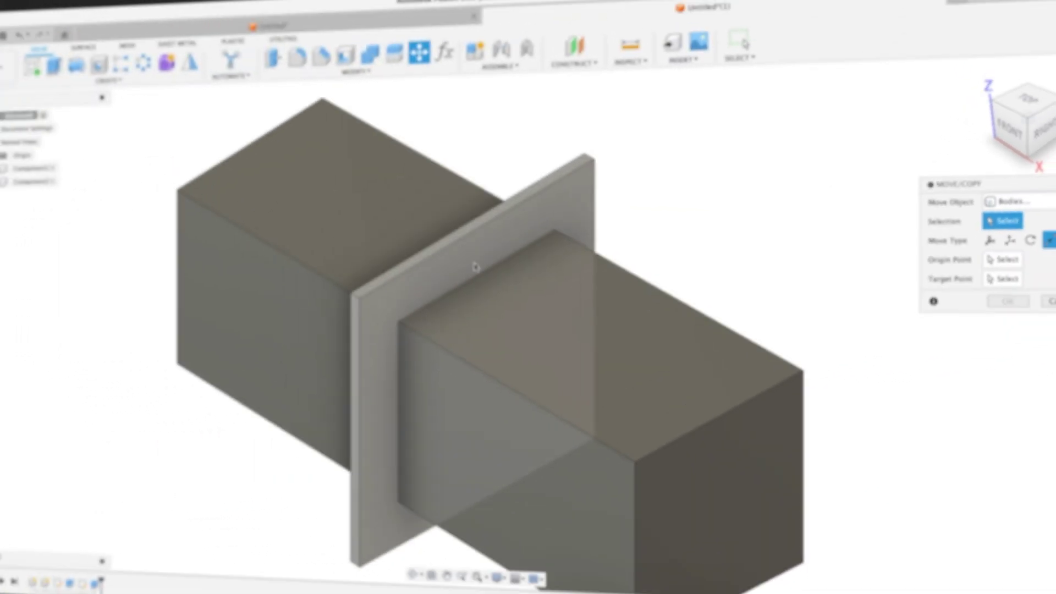
scroll(528, 257, up, 5)
scroll(528, 257, down, 4)
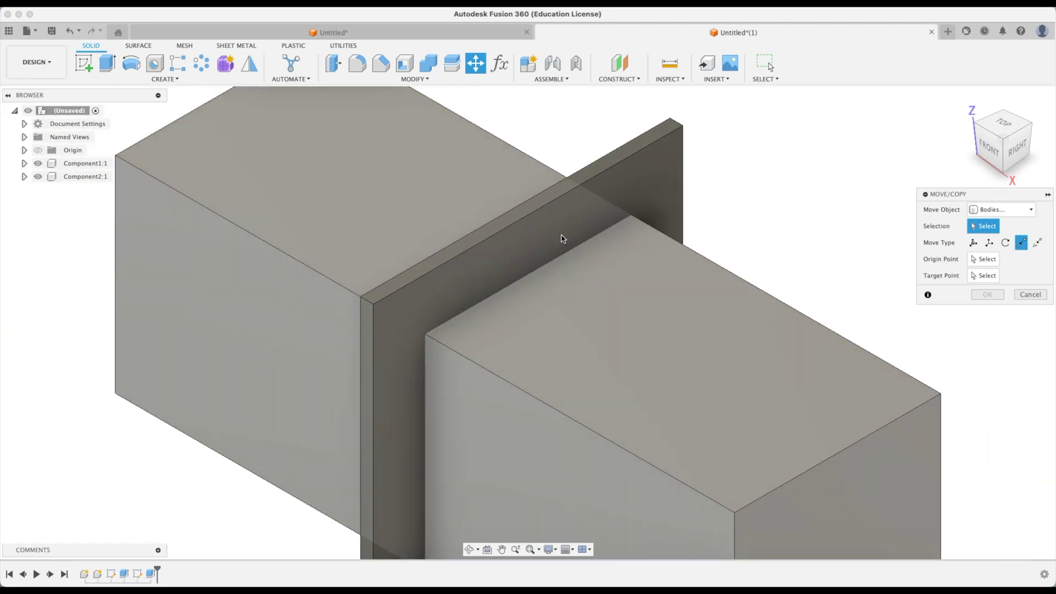
click(557, 239)
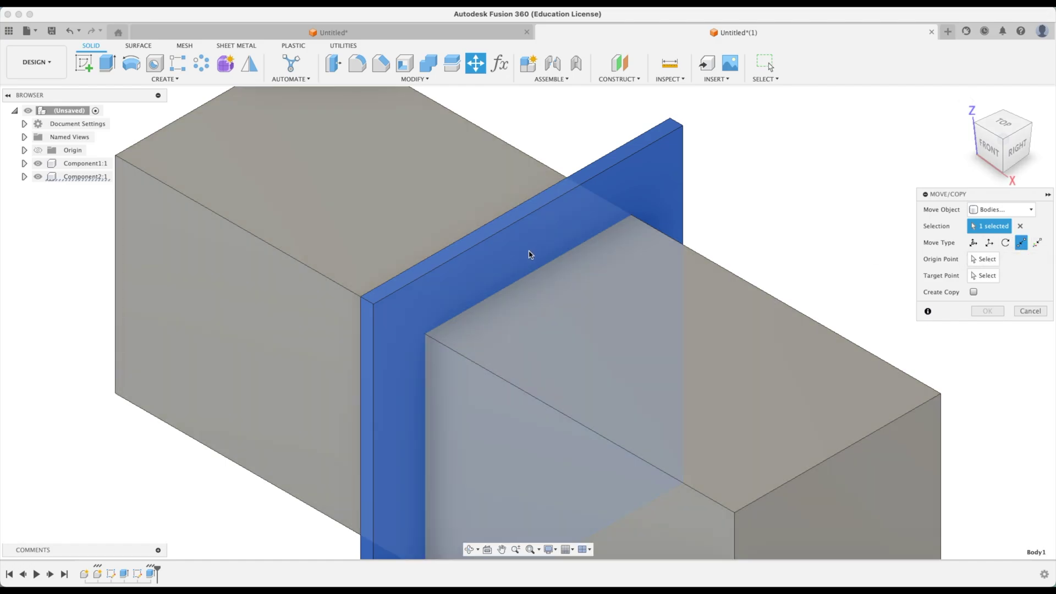
scroll(518, 250, down, 3)
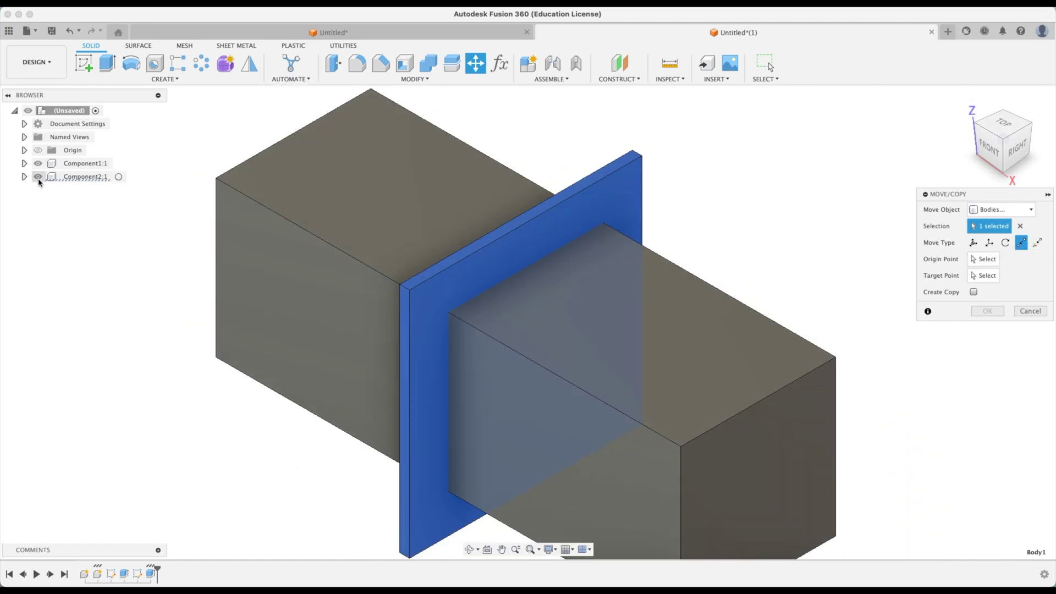
click(37, 163)
- Move the plate point to point from its face centre to the centre of the box's end face, with Component1 shown again
click(1004, 243)
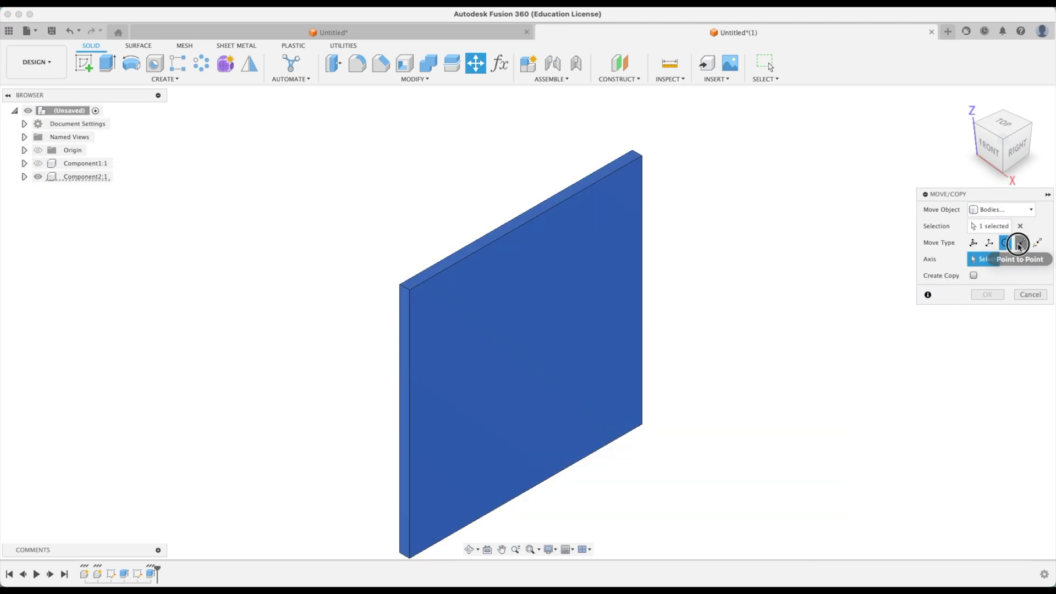
click(1021, 243)
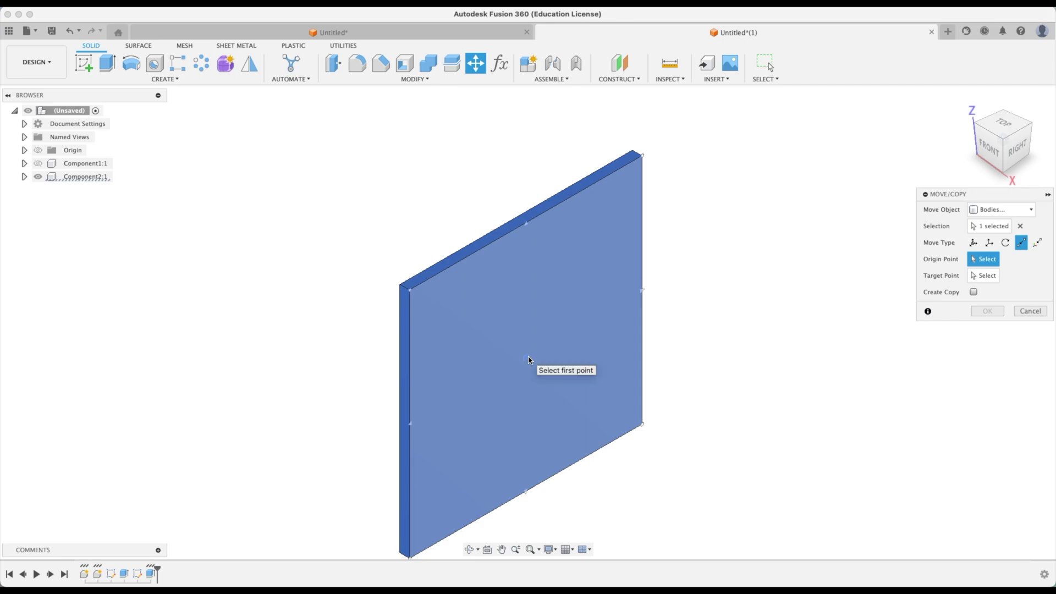
click(526, 359)
click(38, 163)
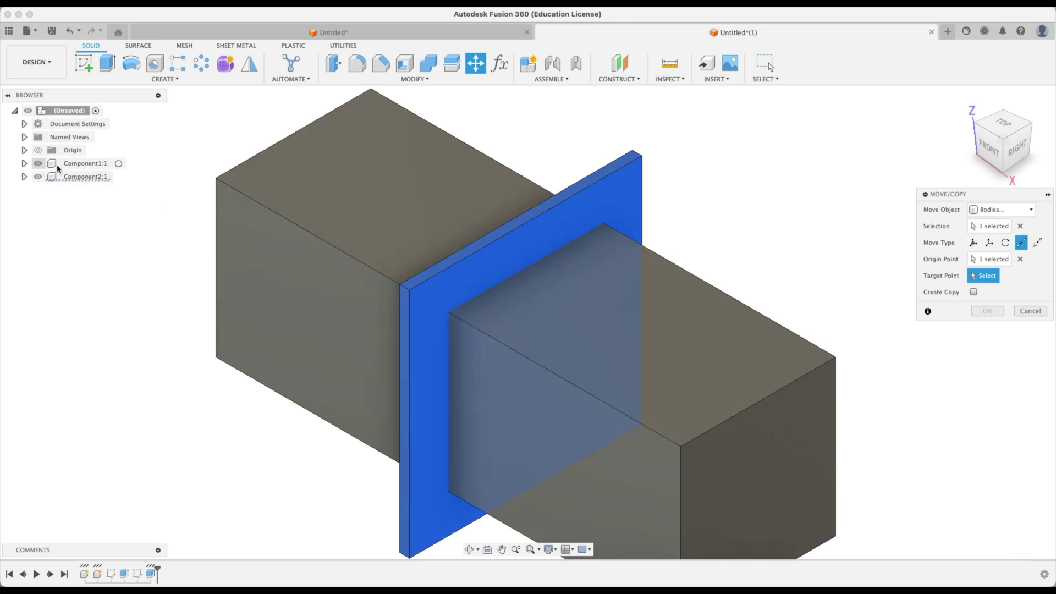
shift+middle_drag(766, 163, 290, 302)
click(292, 286)
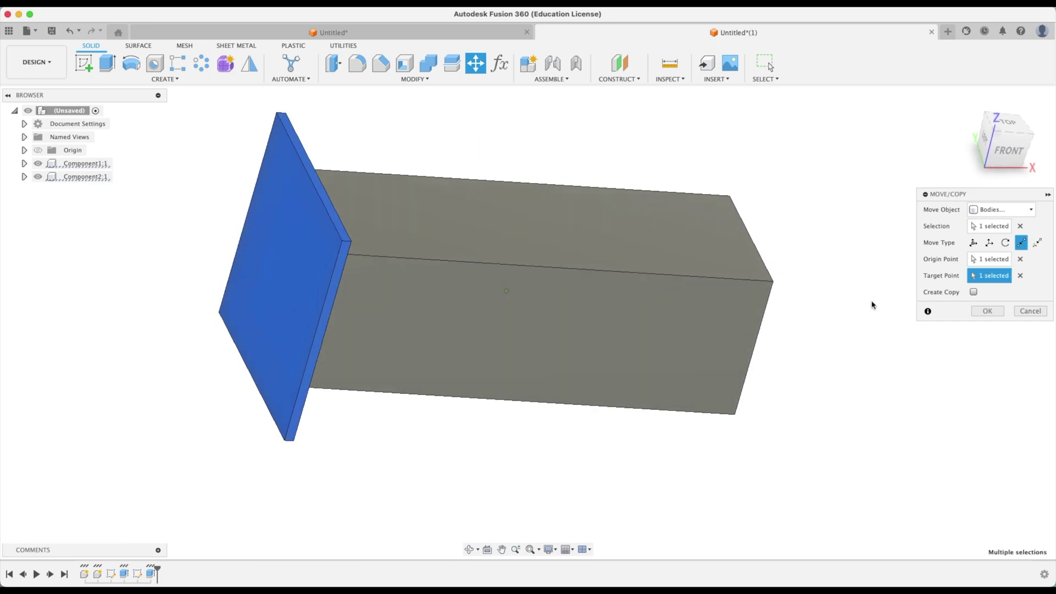
shift+middle_drag(884, 302, 993, 315)
click(993, 315)
- Start a Free Move of the plate body and set its pivot to the centre of the plate's face
shift+middle_drag(688, 237, 566, 124)
click(479, 67)
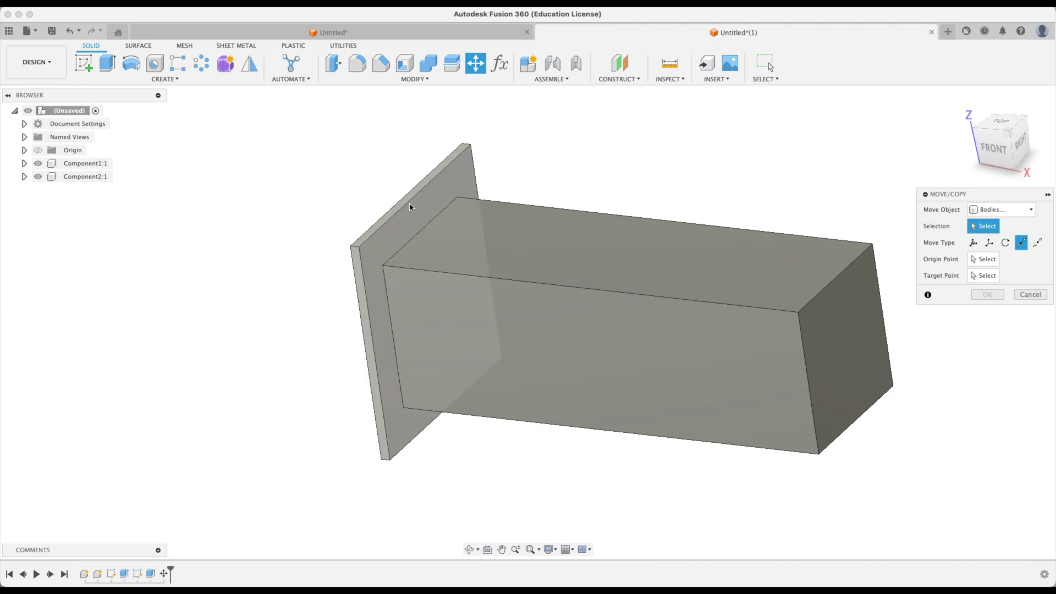
click(402, 224)
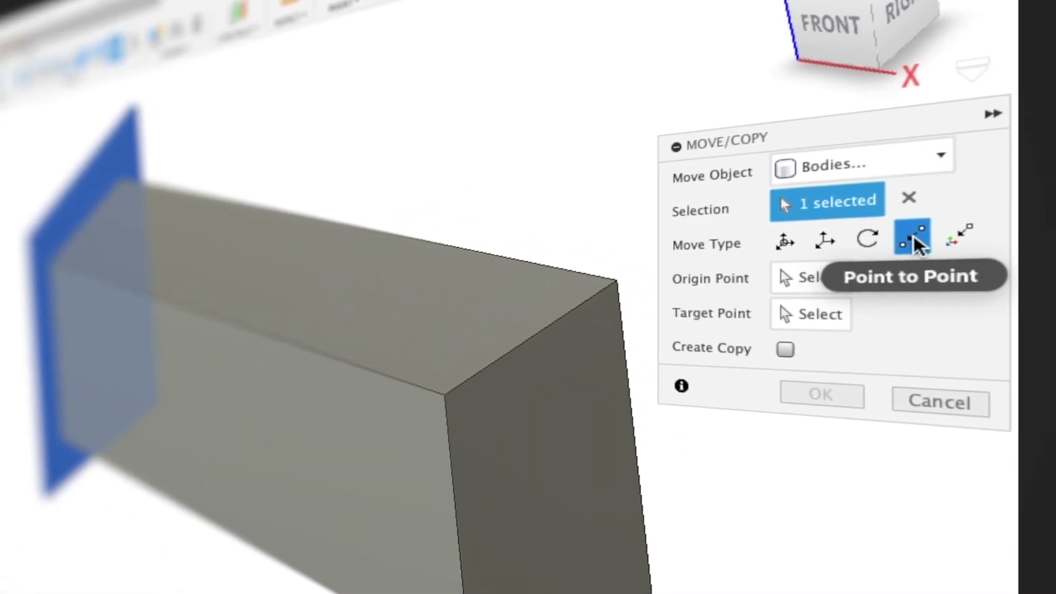
click(796, 246)
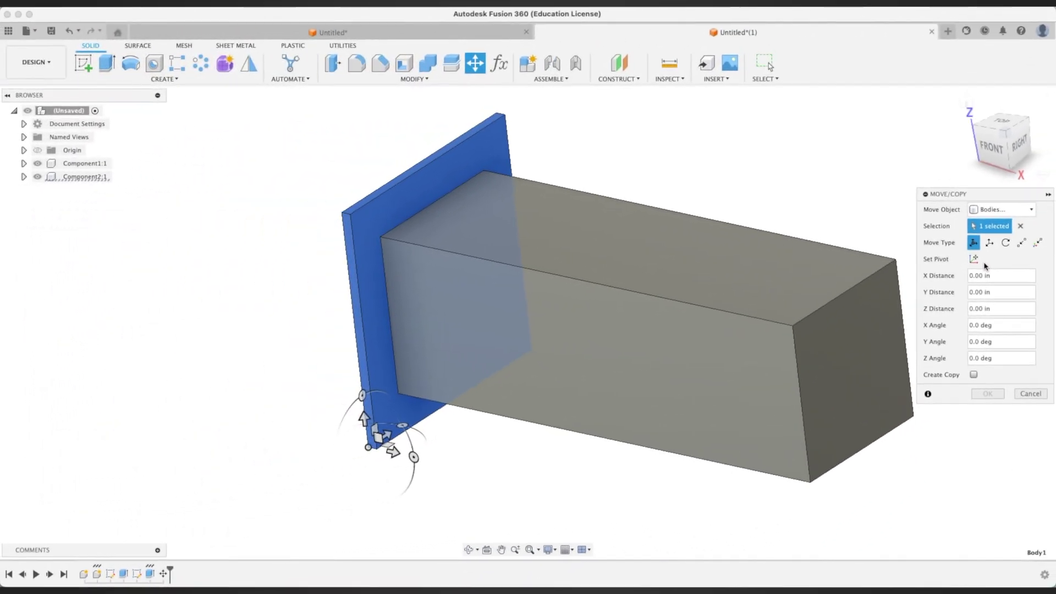
click(978, 262)
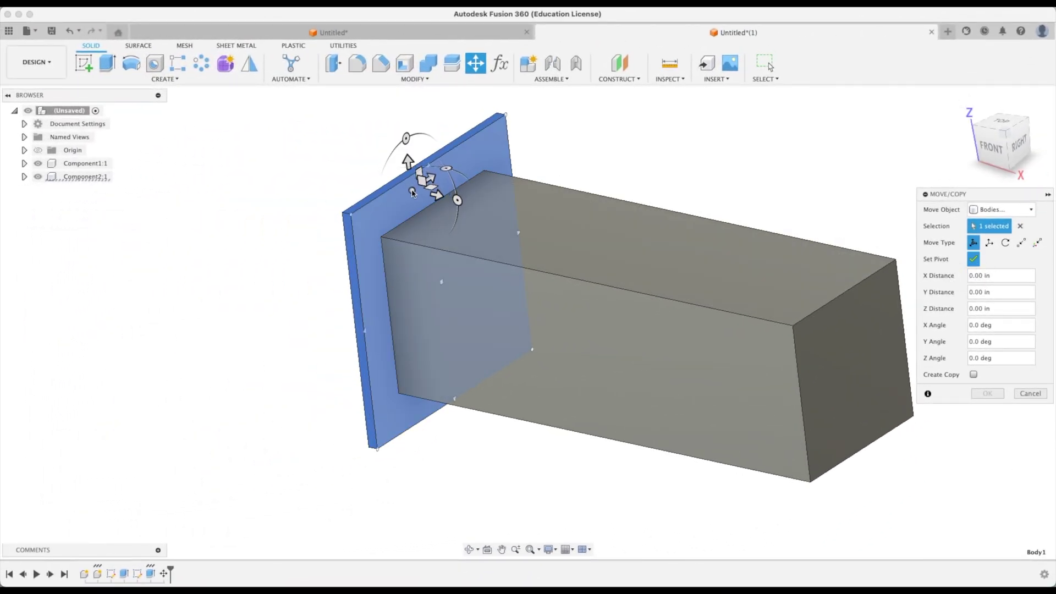
key(super)
click(38, 165)
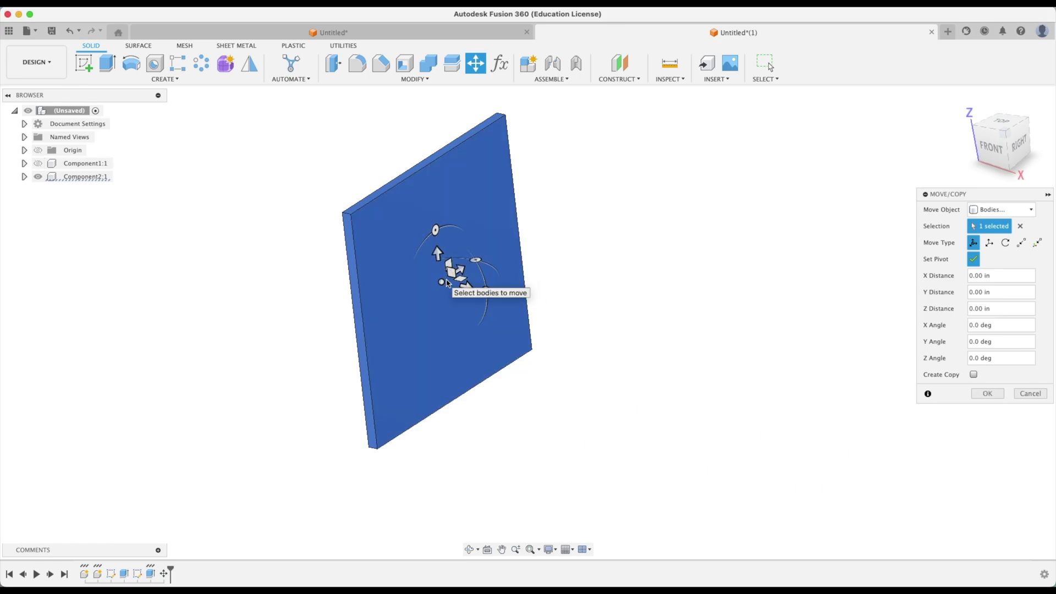
click(38, 163)
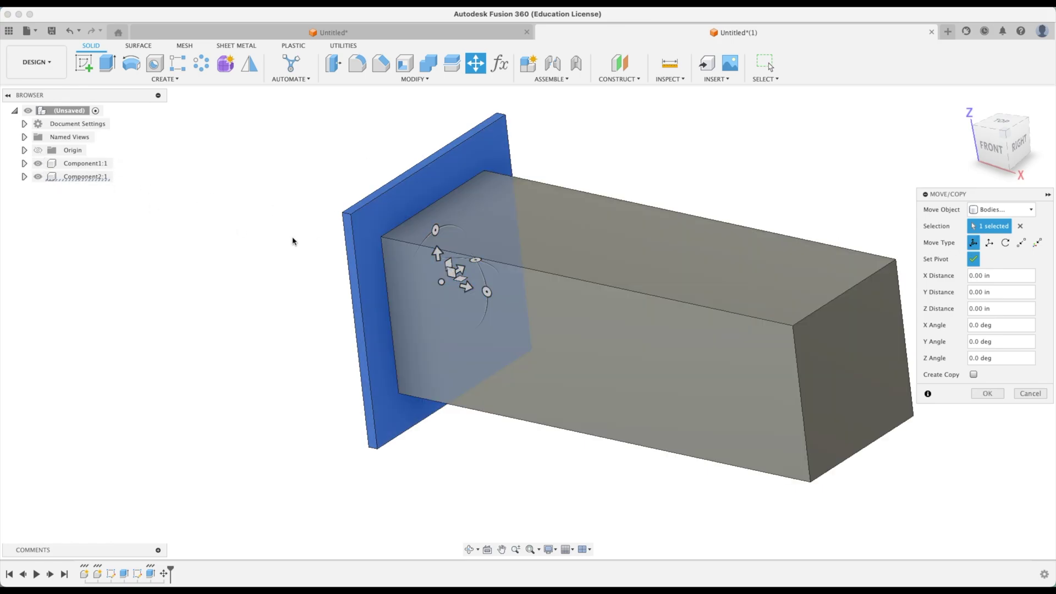
shift+middle_drag(327, 242, 440, 332)
mouse_move(440, 333)
mouse_down()
mouse_move(330, 325)
mouse_move(431, 327)
mouse_up()
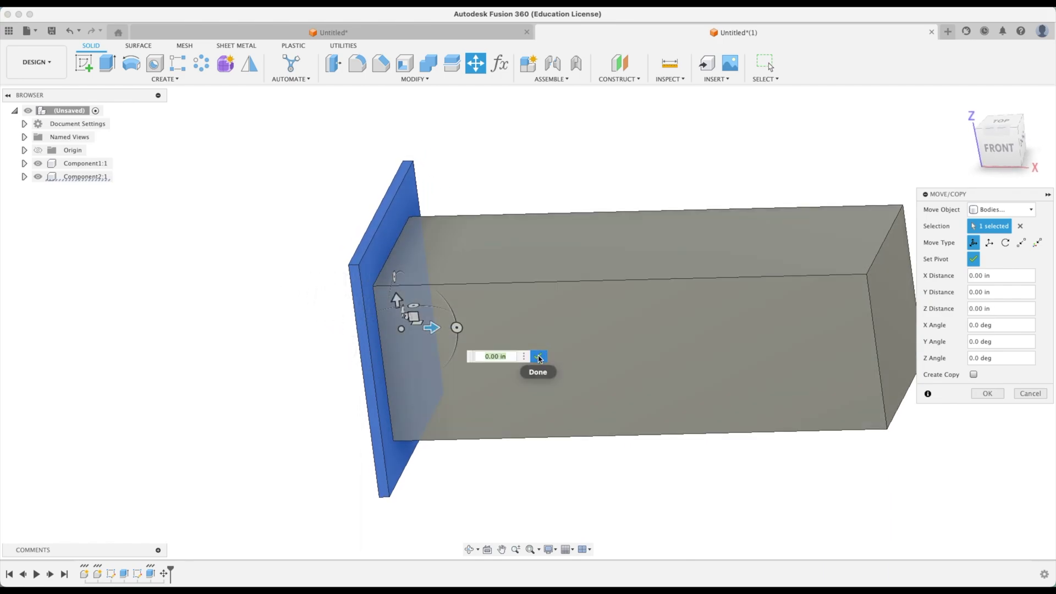
click(538, 357)
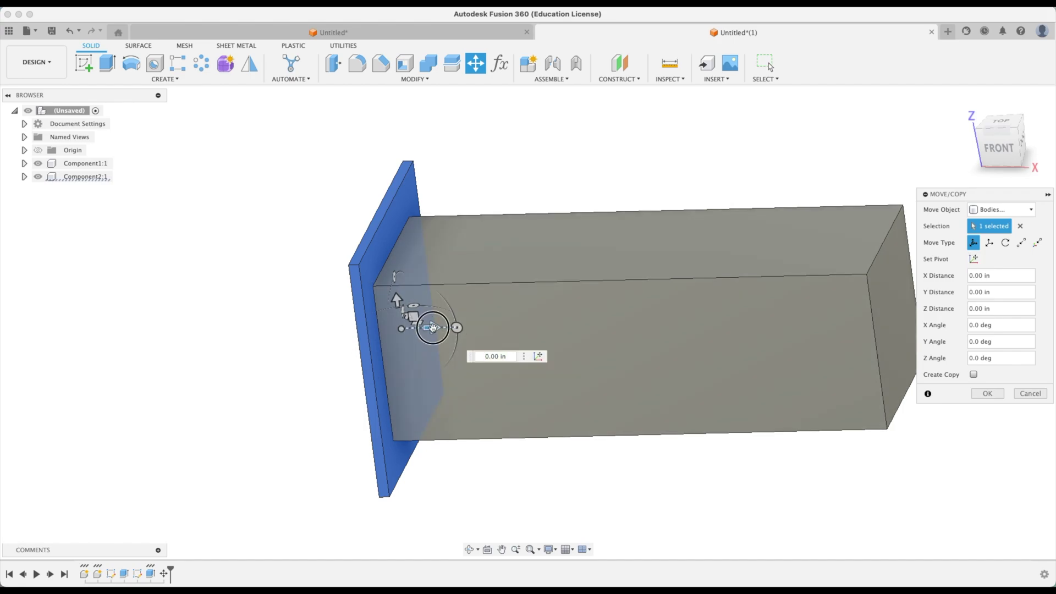
- Move the plate away from the box's end along X and tilt it to slant like the reference plate
drag(432, 328, 252, 324)
shift+middle_drag(328, 376, 363, 281)
drag(361, 278, 361, 300)
shift+middle_drag(361, 300, 366, 275)
- Shift the tilted plate about 0.60 in farther from the box and about 0.40 in upward along its own plane, completing the move
drag(341, 276, 315, 269)
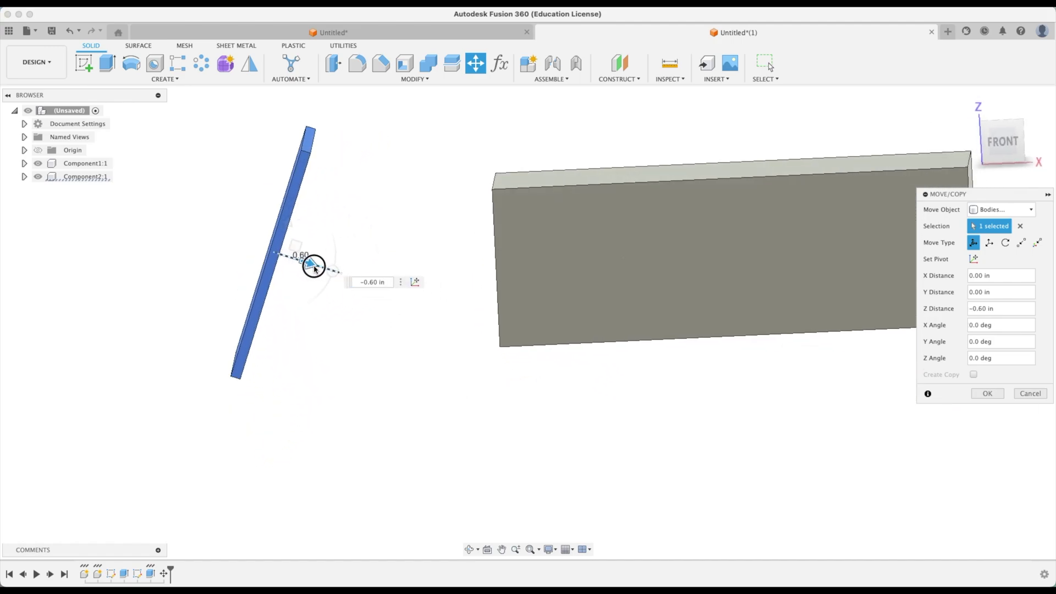
drag(288, 227, 312, 200)
mouse_move(461, 311)
shift+middle_down()
mouse_move(467, 323)
mouse_move(436, 332)
mouse_move(914, 243)
mouse_move(883, 241)
shift+middle_up()
click(1005, 146)
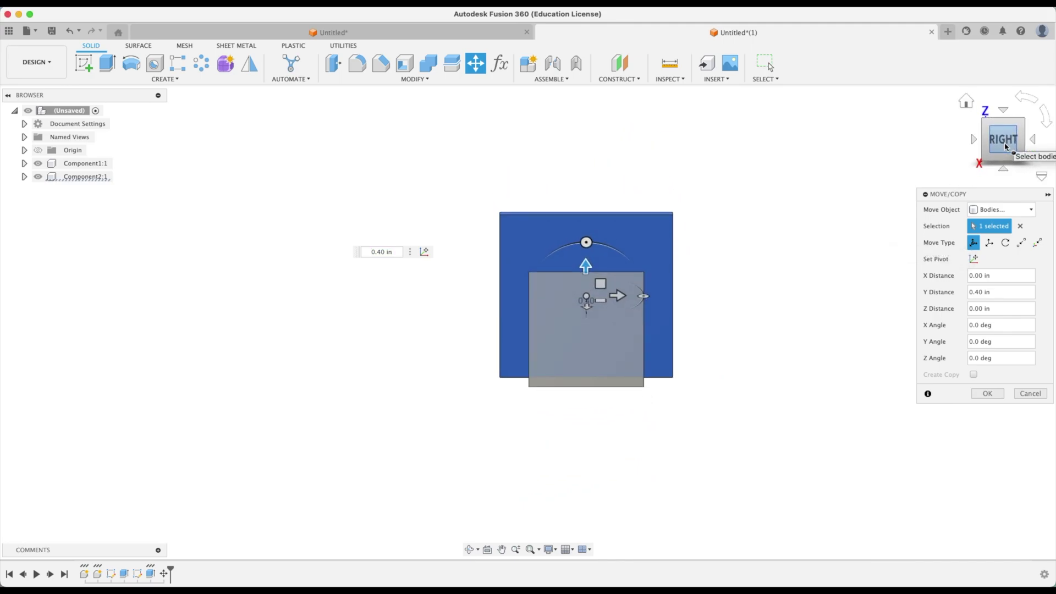
shift+middle_drag(896, 208, 967, 368)
click(994, 396)
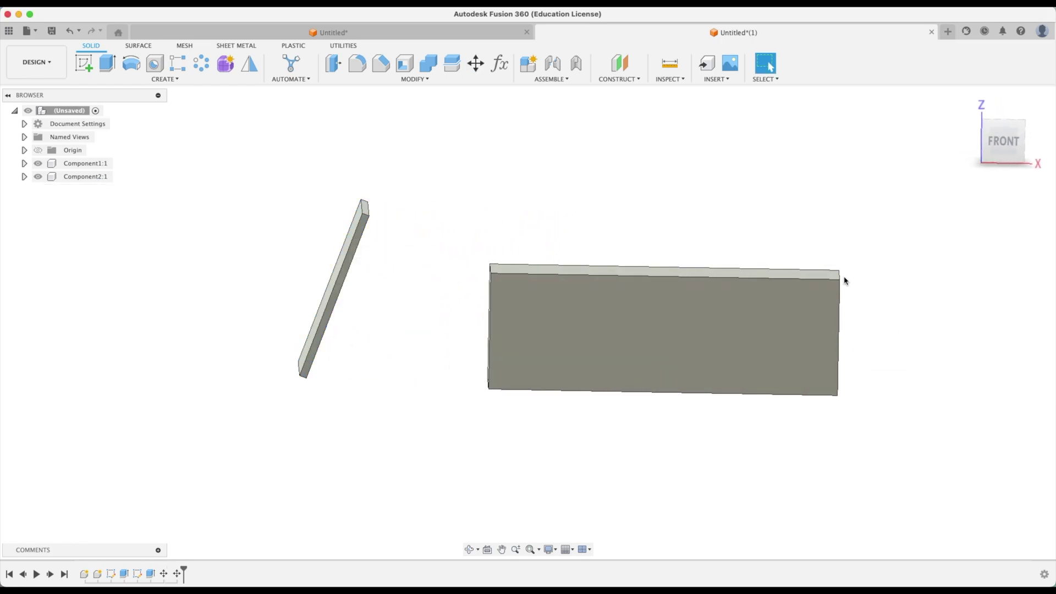
- Check the rounded box in the reference design and select the new box's four long edges for a fillet, reviewing the Select Through filter
shift+scroll(752, 207, right, 5)
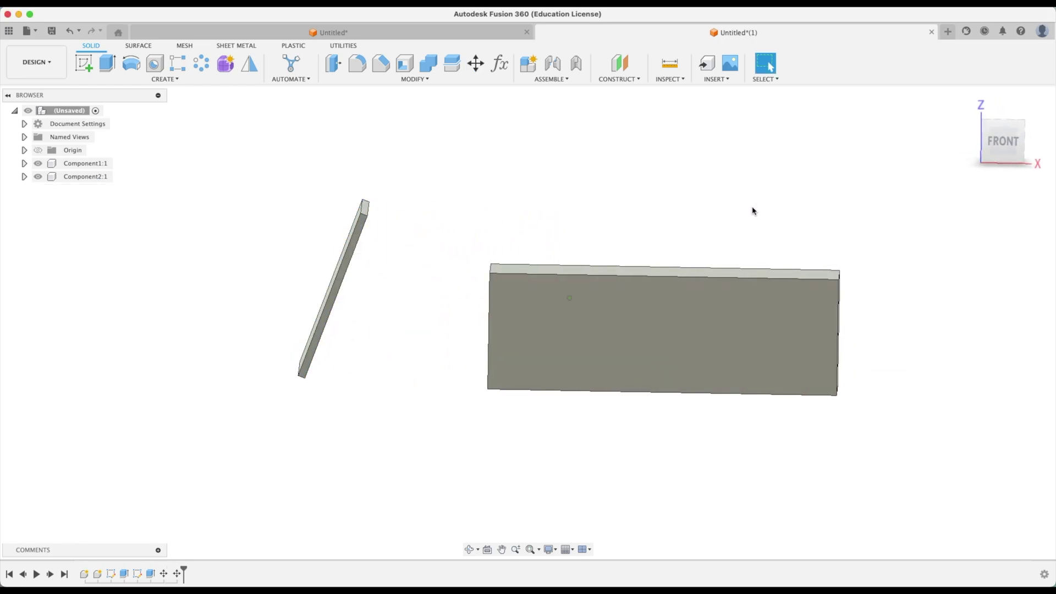
click(404, 32)
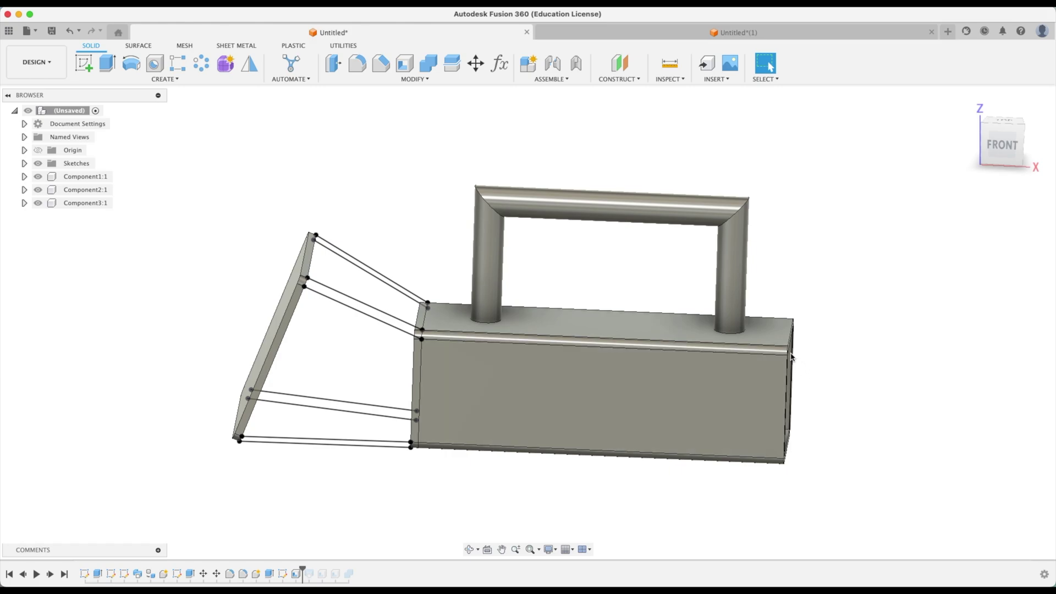
click(762, 33)
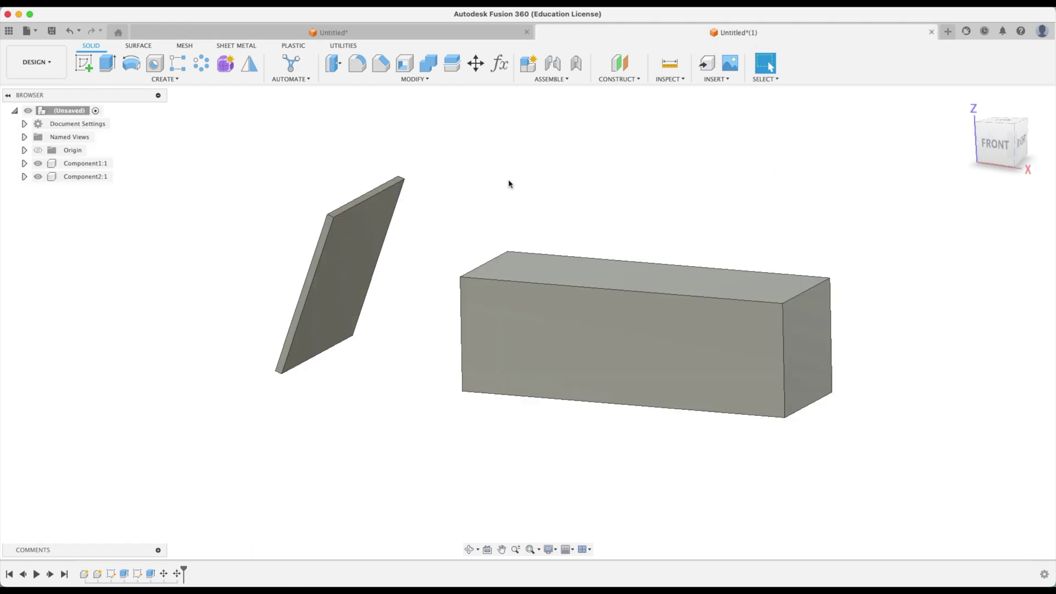
click(356, 65)
click(534, 283)
click(571, 257)
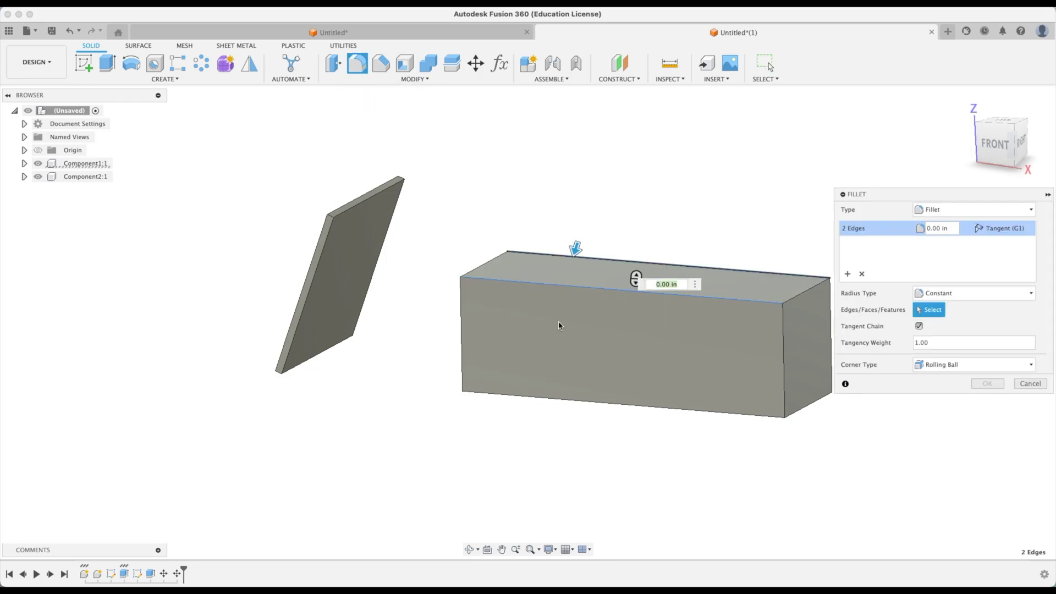
click(531, 398)
click(578, 375)
click(778, 80)
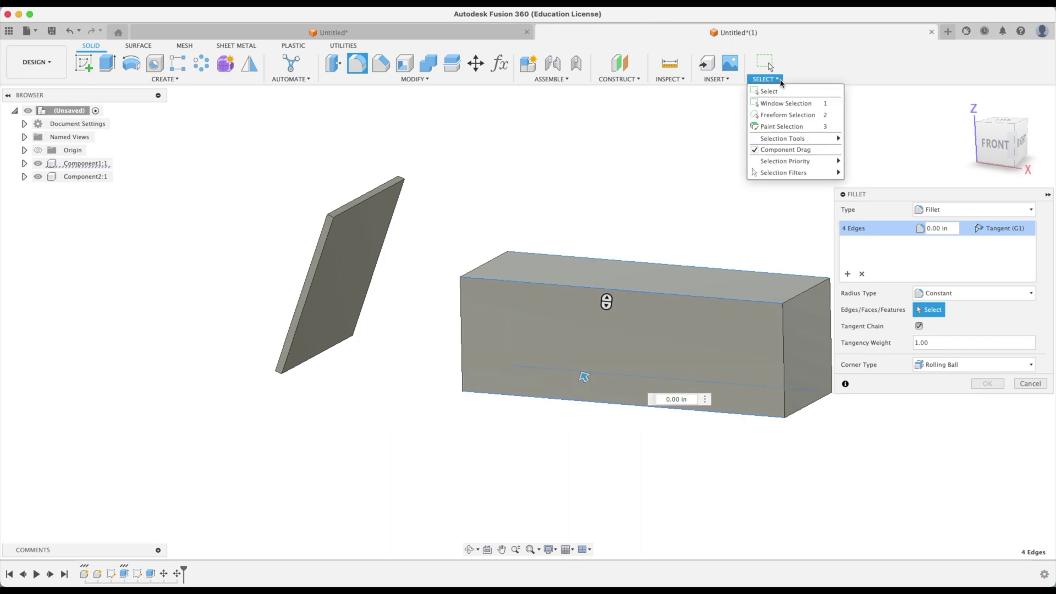
mouse_move(784, 173)
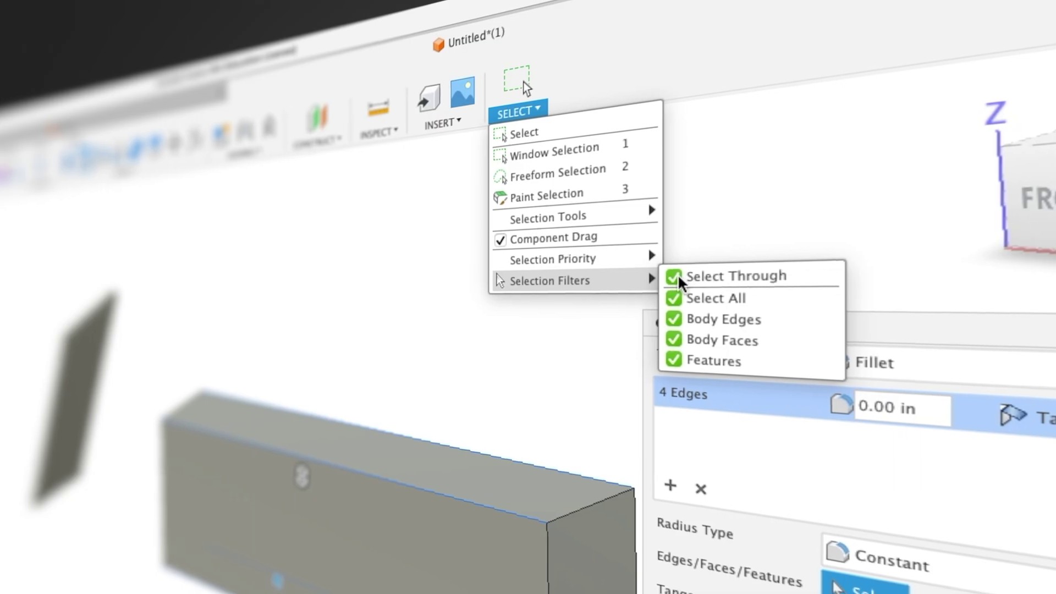
click(389, 357)
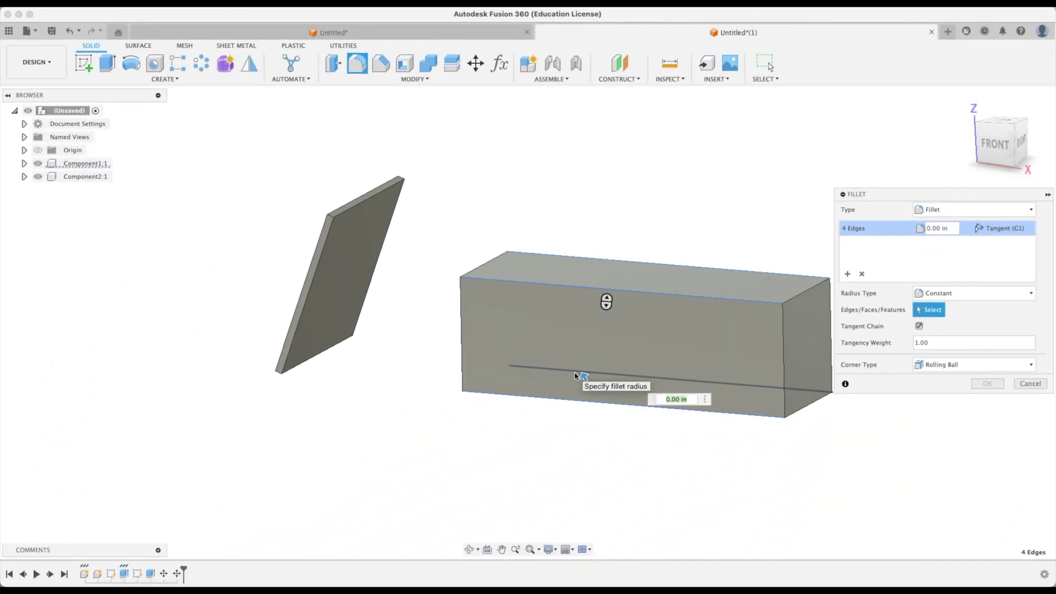
- Fillet the box's four long edges with a 0.125 in radius
shift+middle_drag(617, 440, 618, 351)
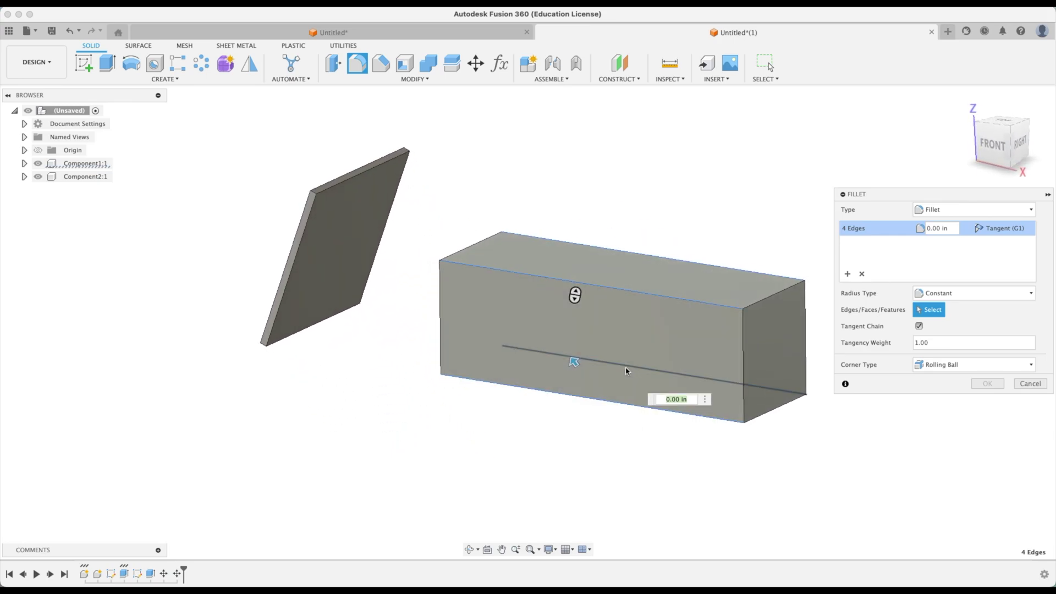
click(627, 370)
click(632, 371)
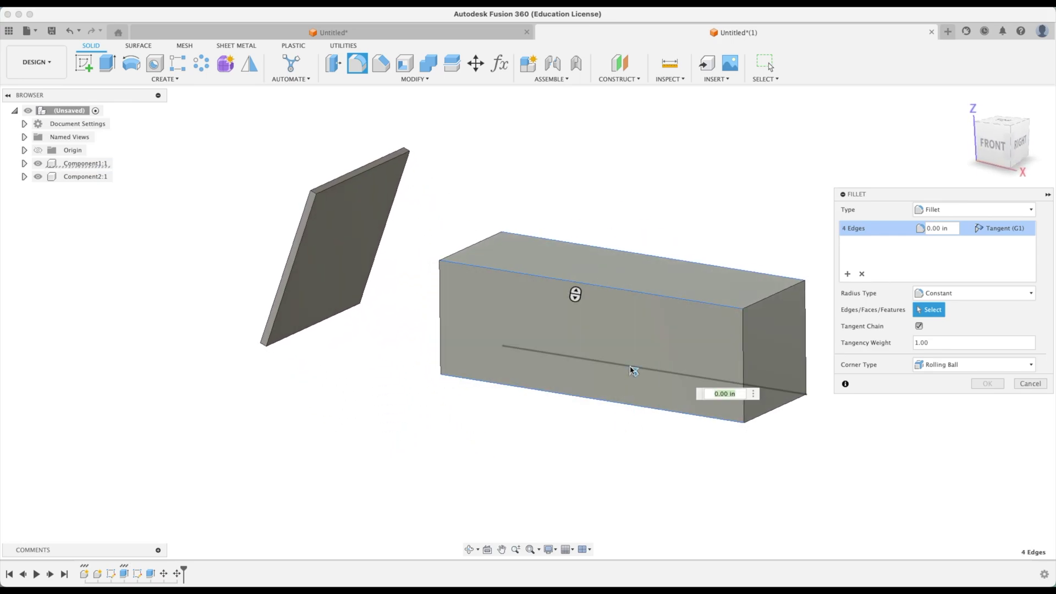
text(2)
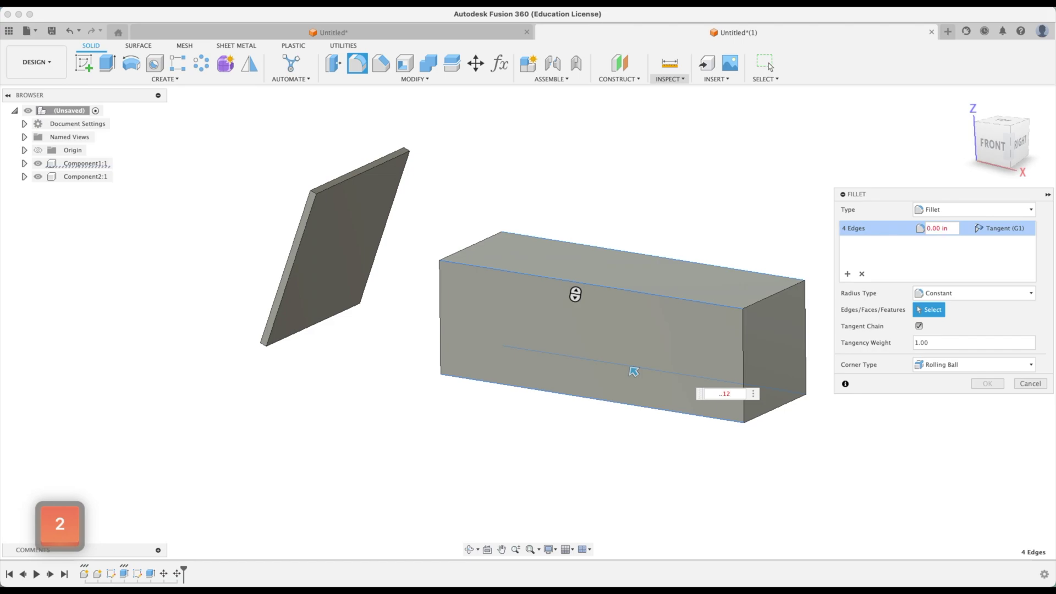
key(BackSpace)
text(.15)
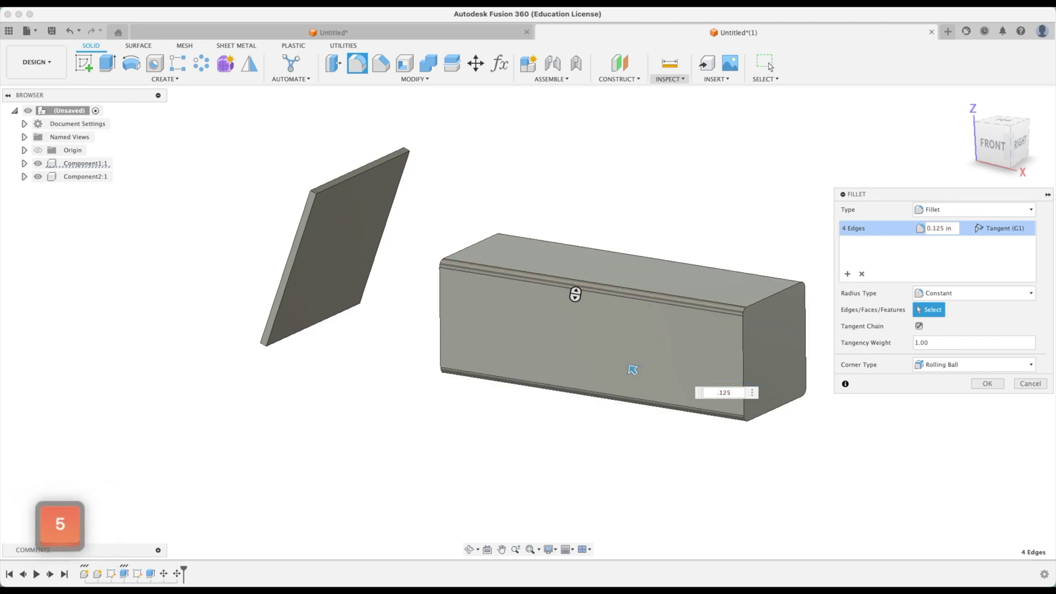
key(Return)
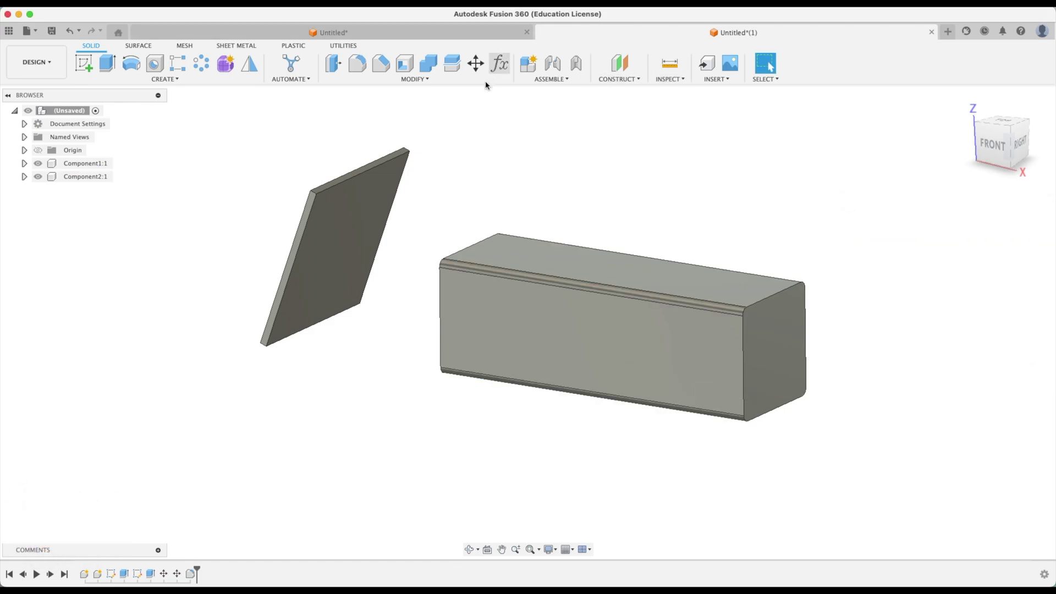
- Shell the box to a 0.10 in inside thickness, removing the end face away from the plate
click(404, 63)
click(769, 342)
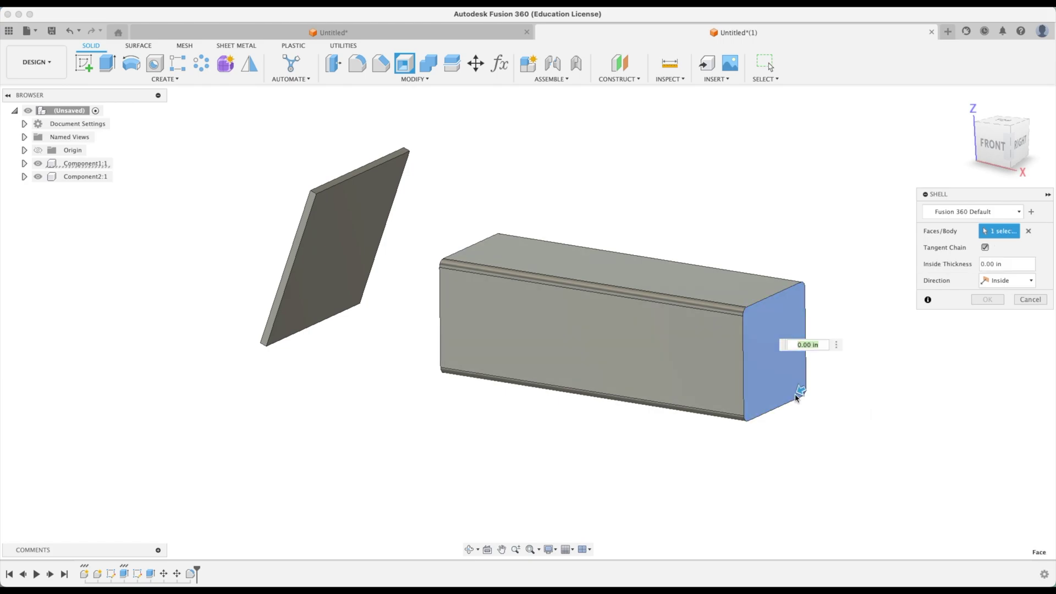
drag(797, 396, 802, 390)
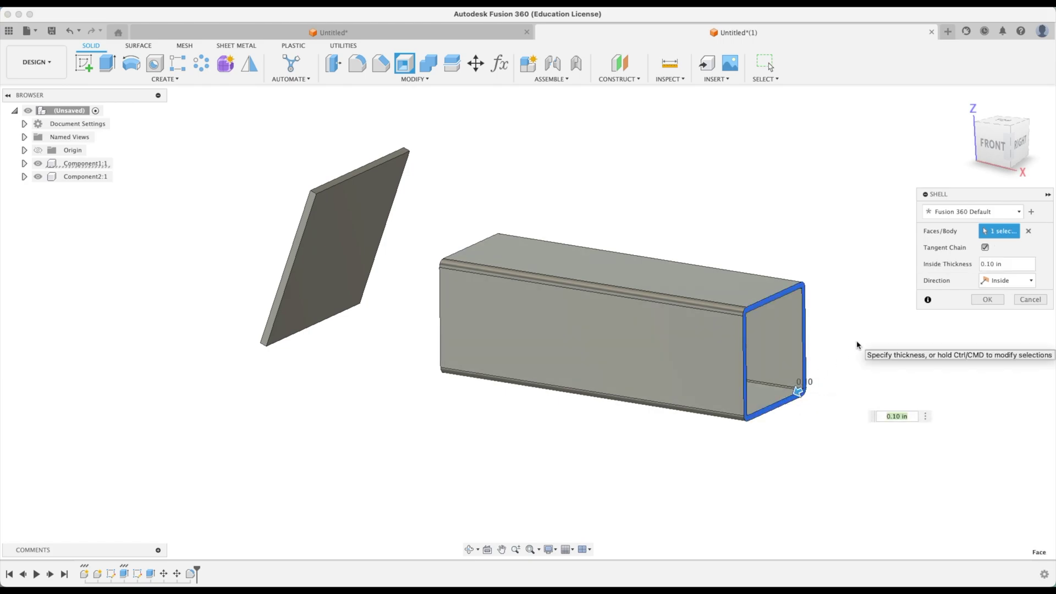
key(Return)
- Fillet the plate's four short corner edges with a 0.125 in radius
shift+middle_drag(849, 224, 600, 190)
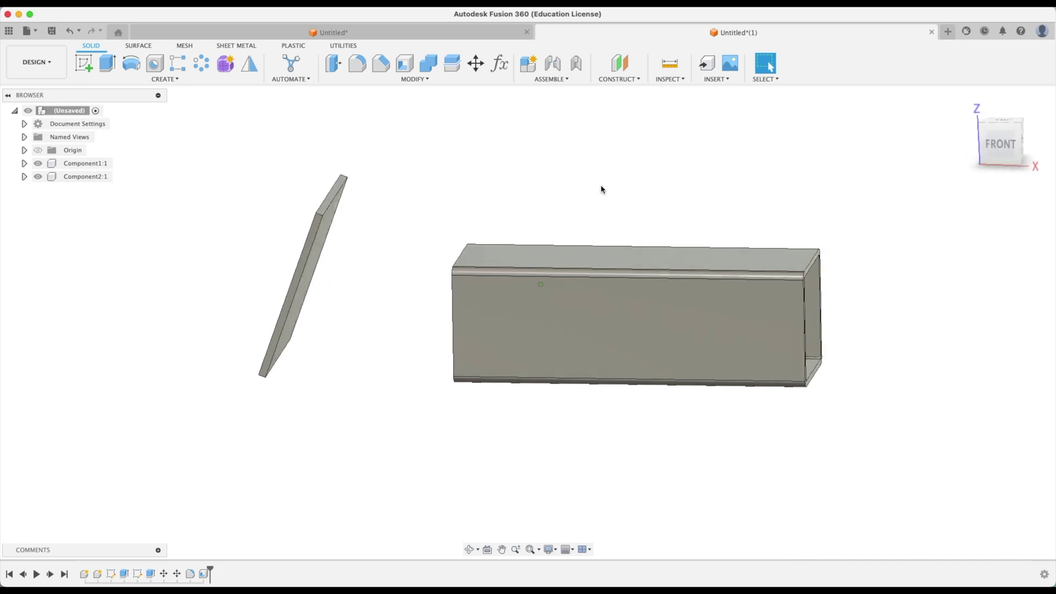
click(359, 70)
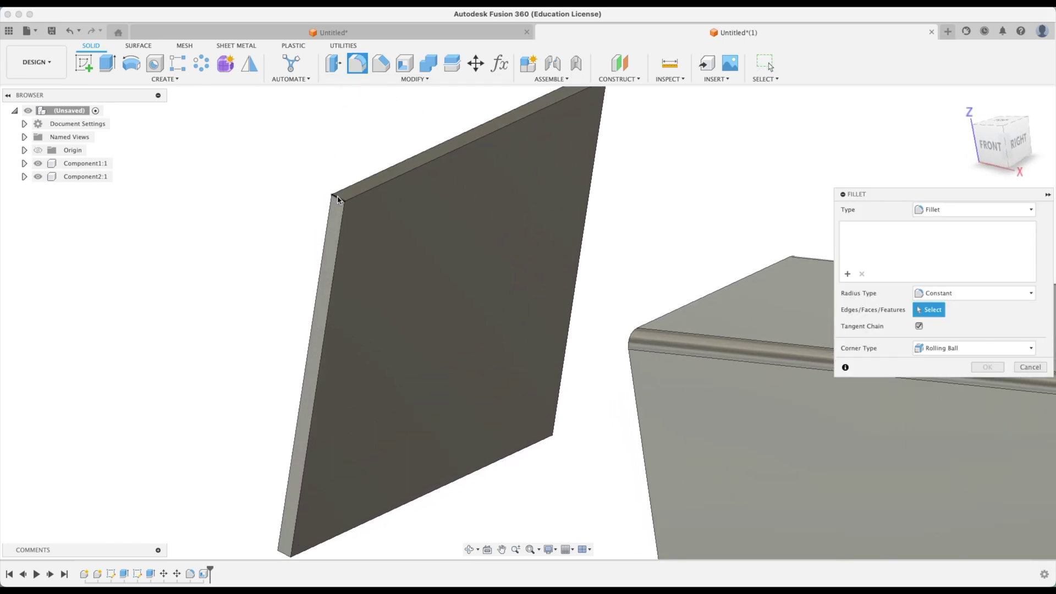
click(338, 199)
shift+middle_drag(338, 199, 528, 459)
click(525, 442)
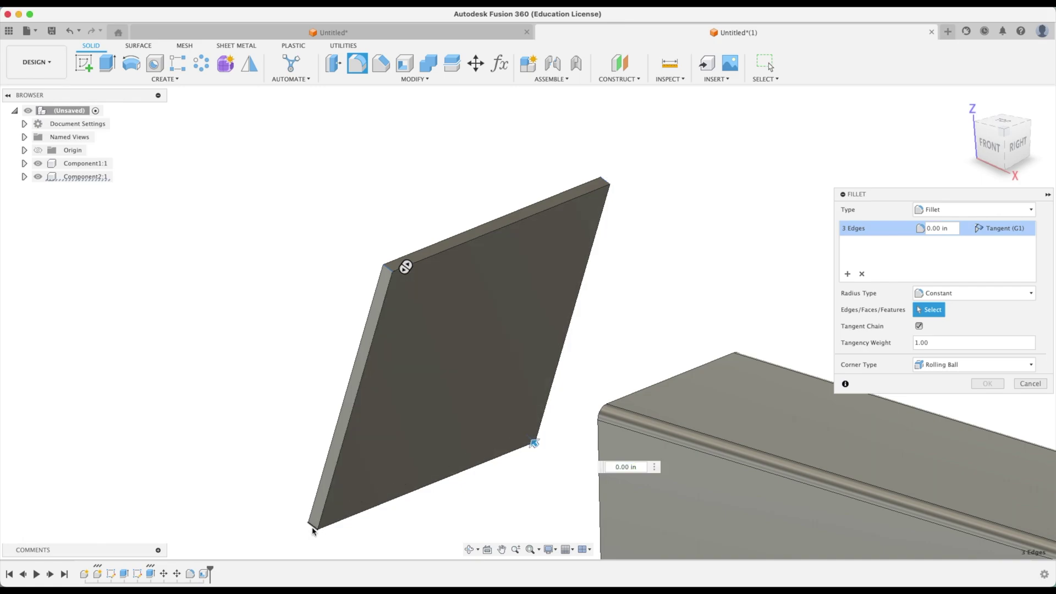
text(.15)
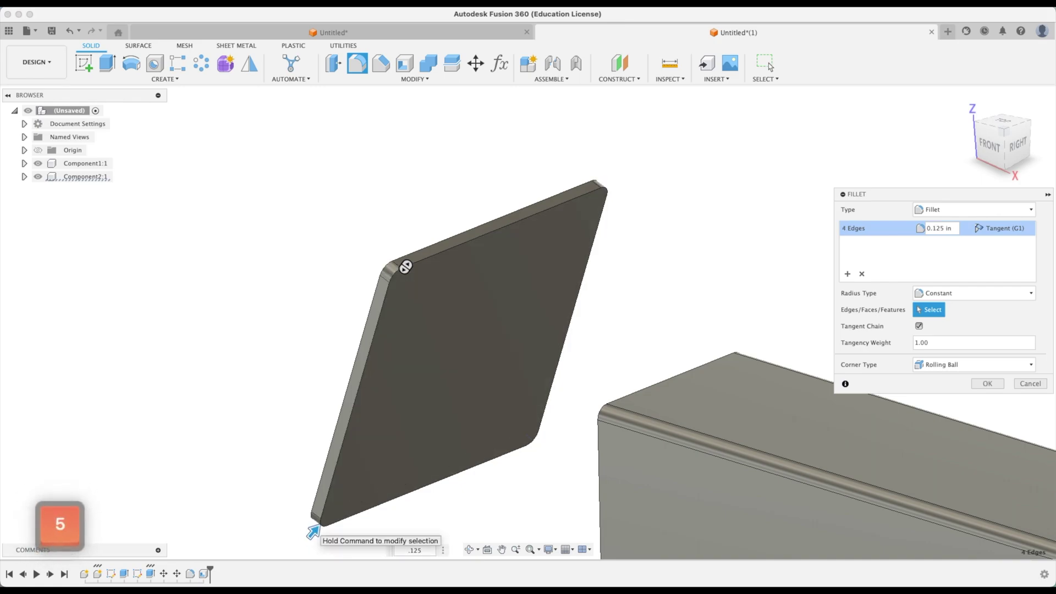
key(Return)
- Edit the box's shell feature to also remove the end face toward the plate
shift+middle_drag(424, 303, 517, 267)
double_click(205, 576)
shift+middle_drag(936, 399, 509, 453)
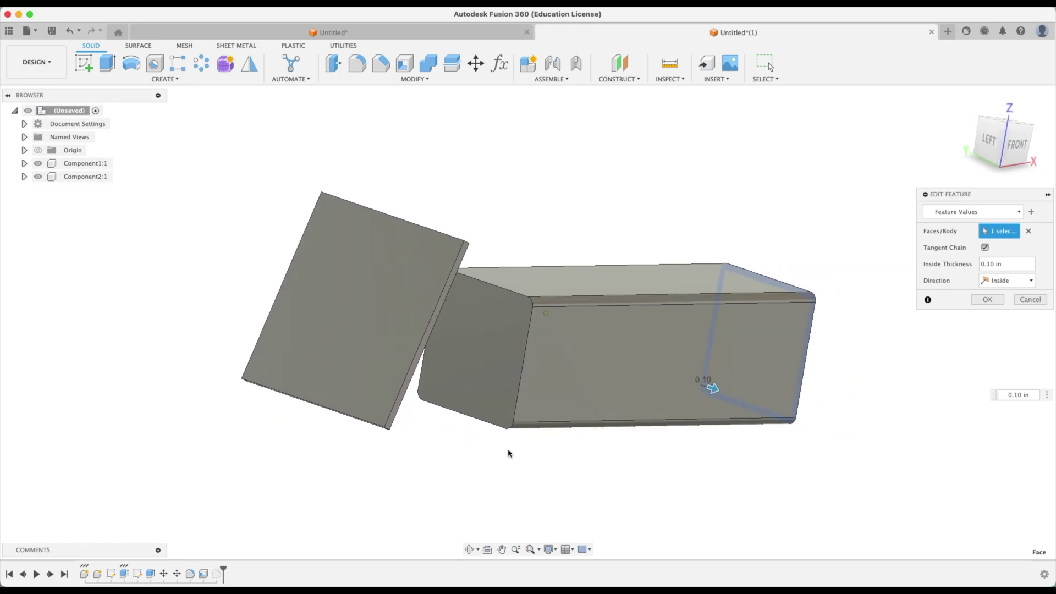
click(491, 361)
shift+middle_drag(469, 337, 811, 338)
click(991, 300)
- Try to loft between the solid plate's box-facing face and the rim of the box's open end, and cancel the loft
shift+middle_drag(654, 205, 308, 121)
click(168, 80)
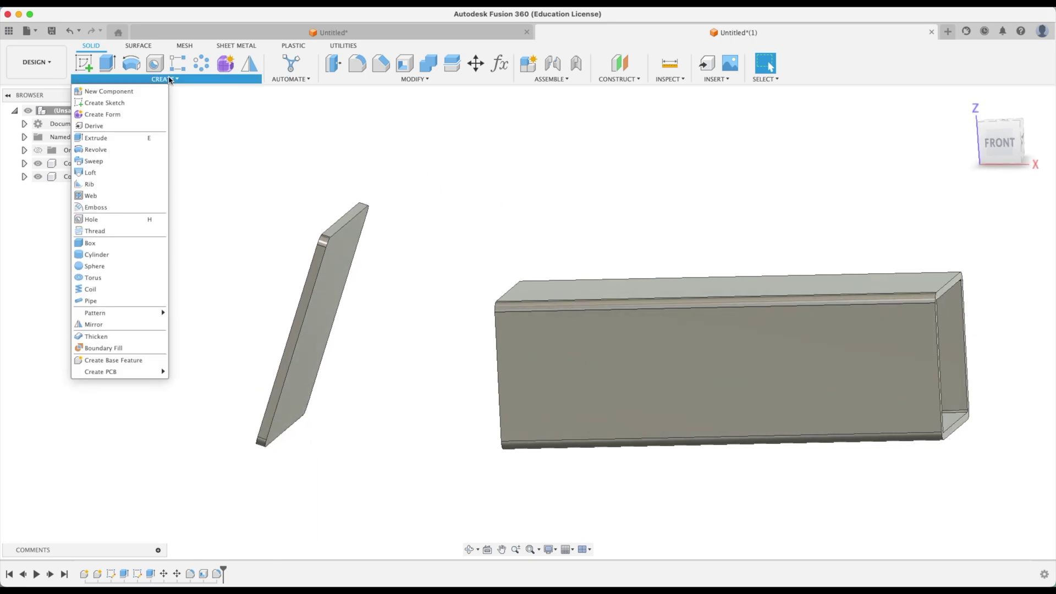
click(109, 172)
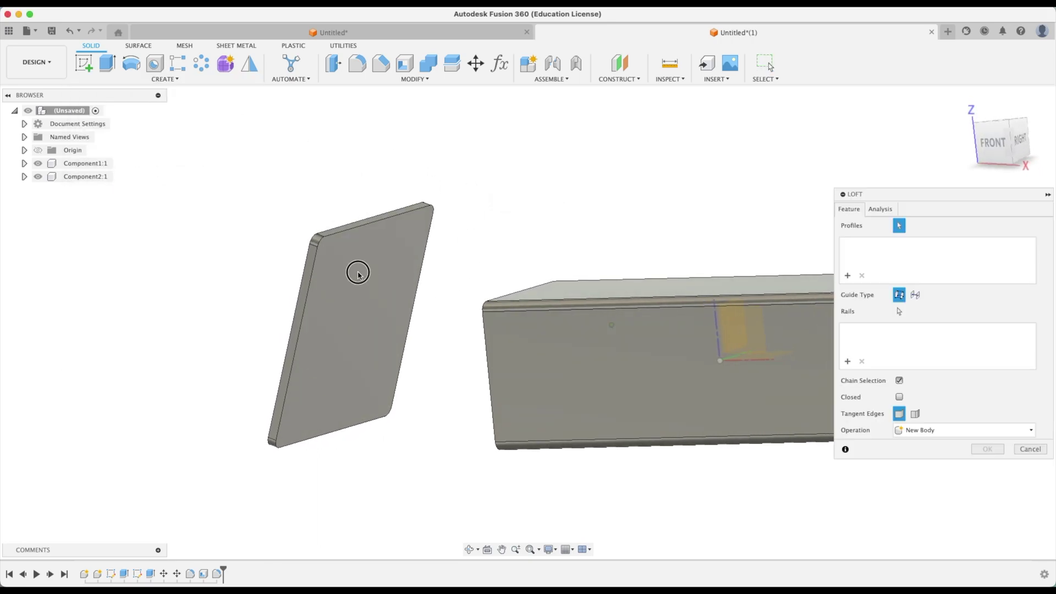
click(358, 273)
mouse_move(503, 212)
shift+middle_down()
mouse_move(519, 214)
mouse_move(488, 222)
shift+middle_up()
scroll(561, 279, up, 5)
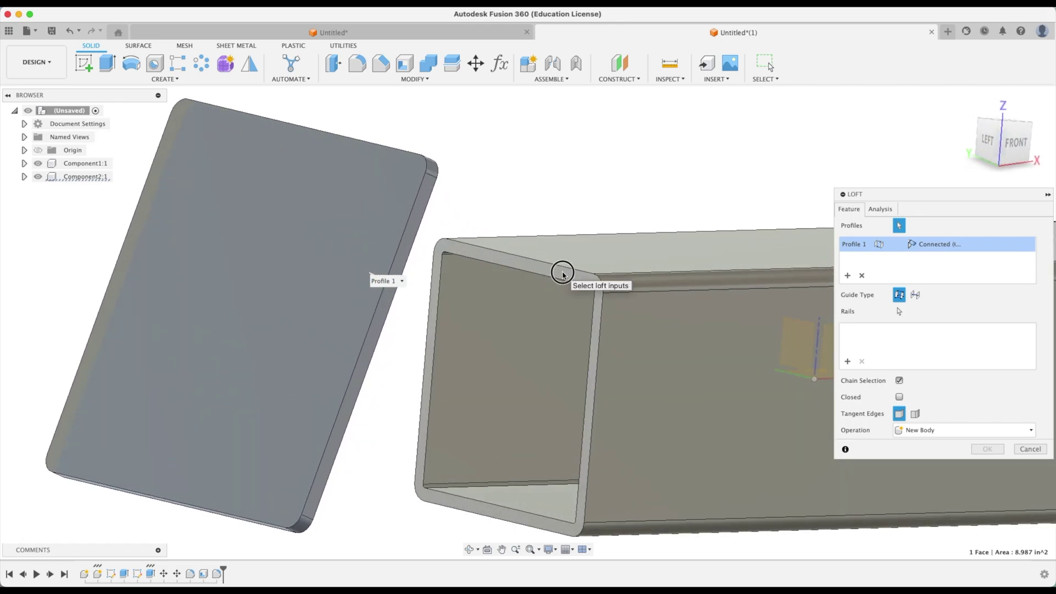
click(562, 275)
scroll(562, 275, down, 2)
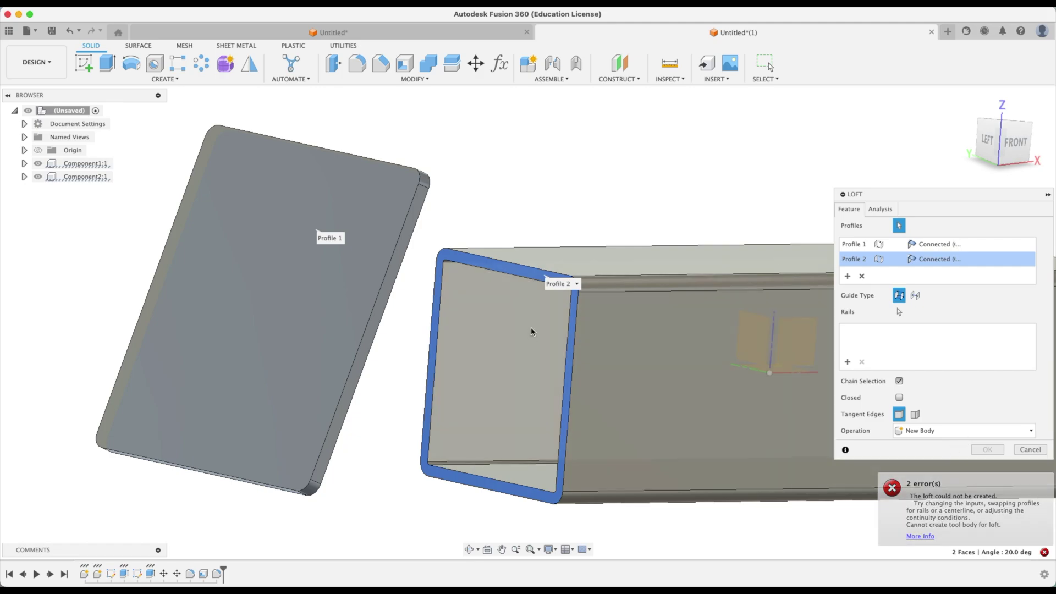
shift+middle_drag(538, 323, 253, 210)
mouse_move(298, 318)
shift+middle_down()
mouse_move(341, 348)
mouse_move(420, 325)
mouse_move(493, 238)
shift+middle_up()
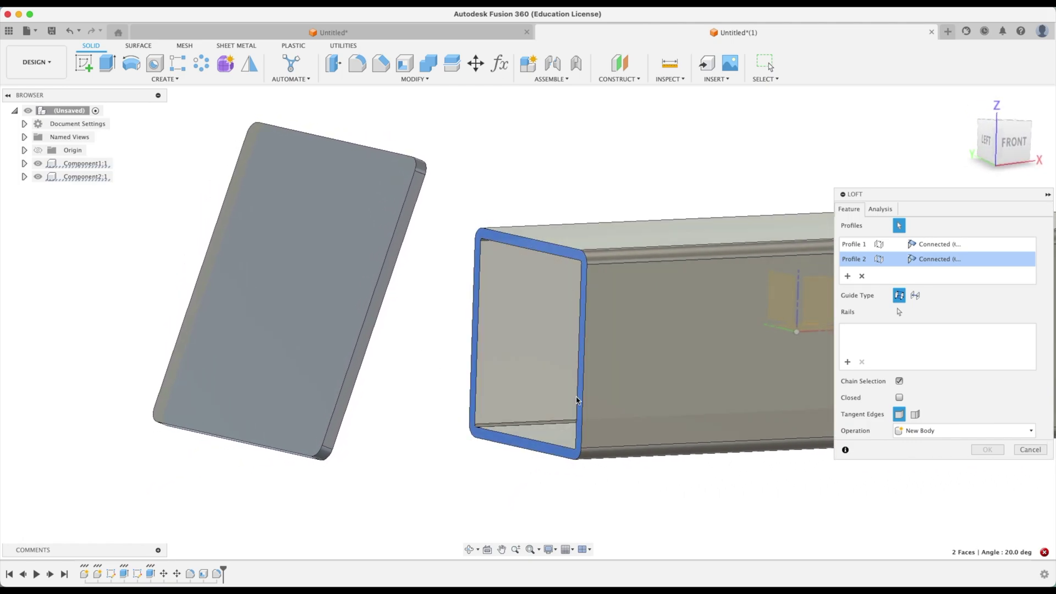
scroll(659, 431, down, 2)
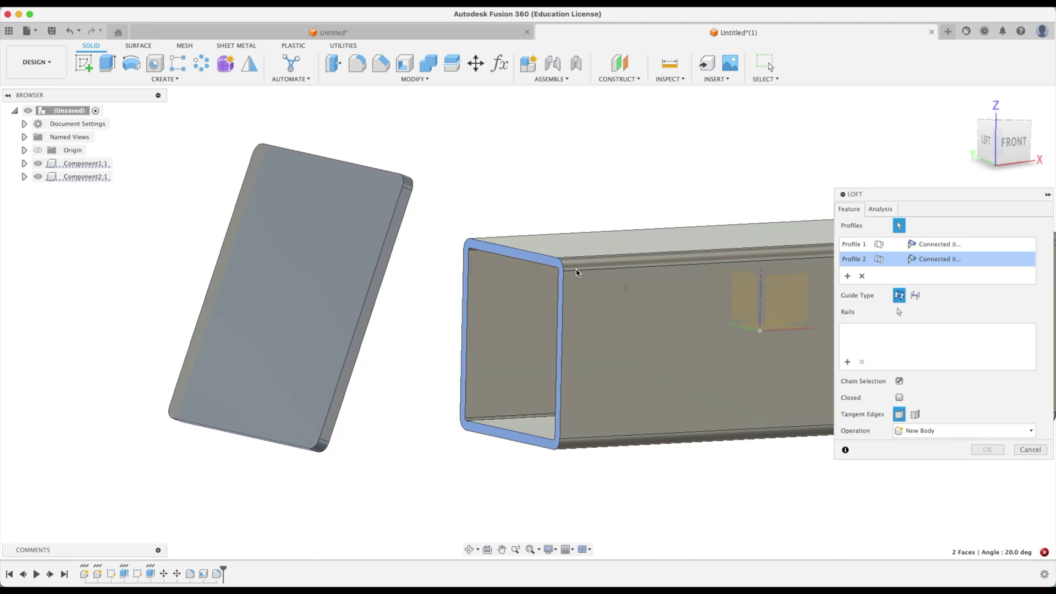
click(1030, 450)
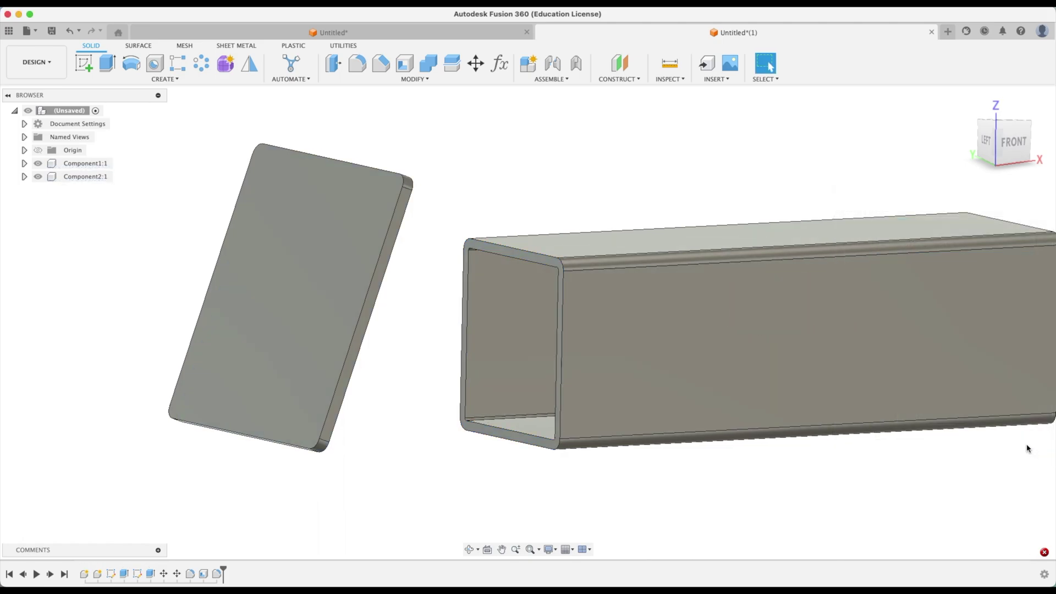
- Shell the tilted plate through both of its large faces to make an open rectangular frame
shift+middle_drag(648, 164, 649, 162)
scroll(648, 163, down, 2)
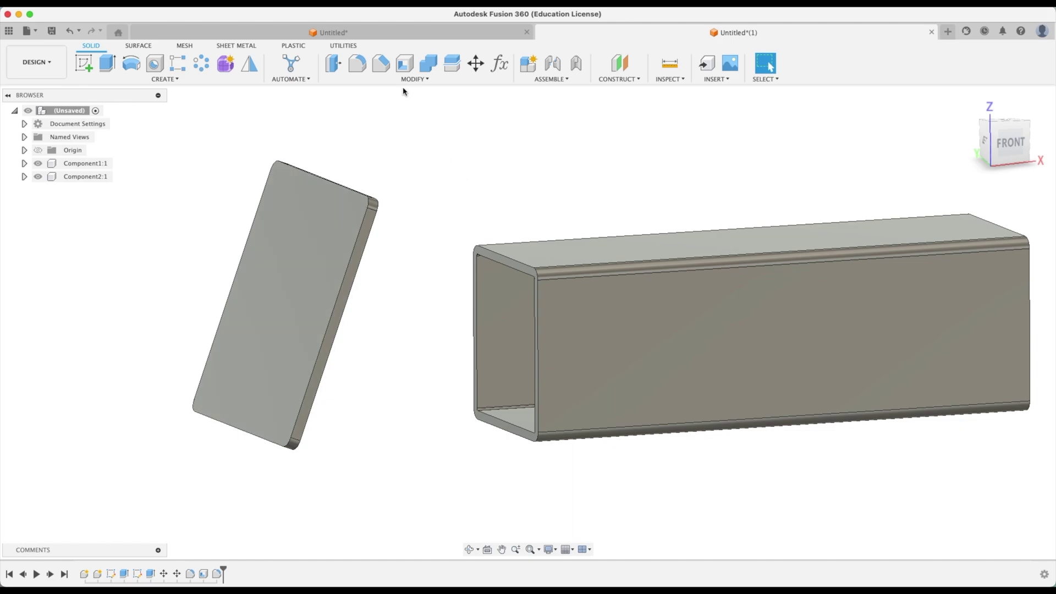
click(406, 70)
click(306, 255)
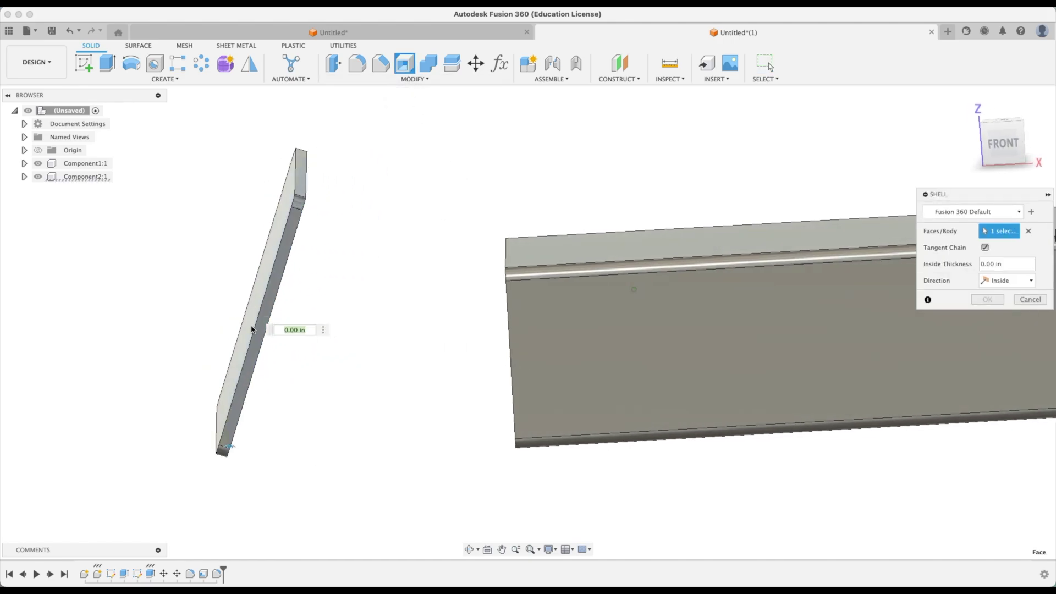
click(275, 280)
shift+middle_drag(275, 280, 550, 155)
text(.1)
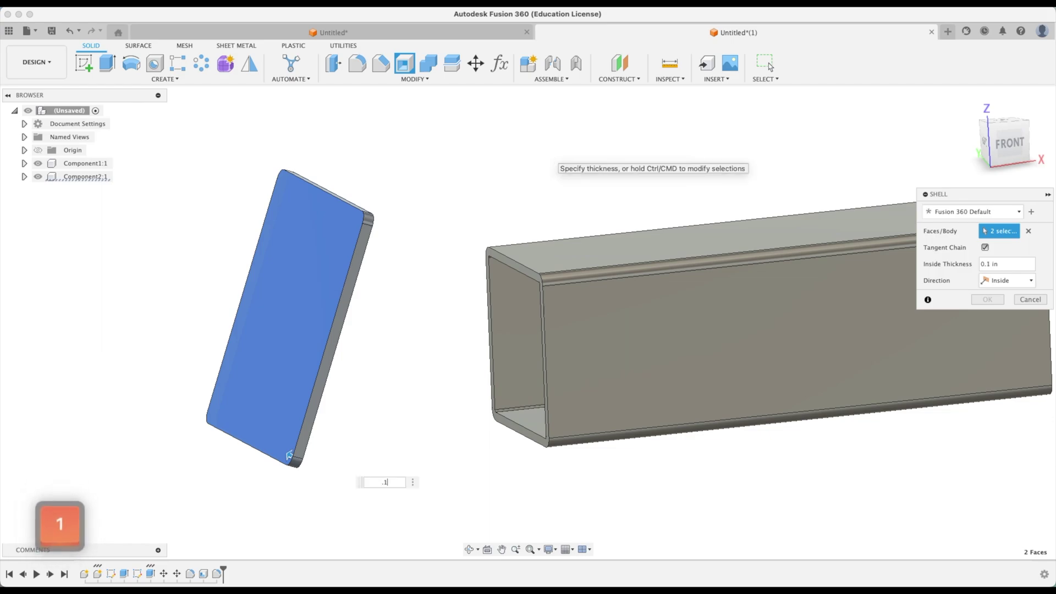
key(Return)
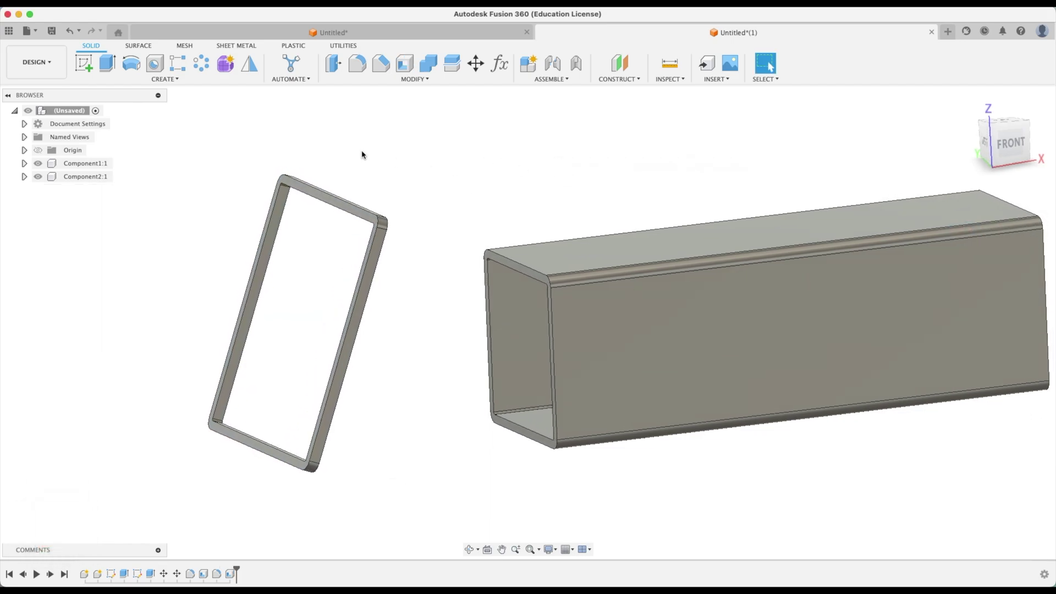
- Try to loft between the rim of the hollow plate frame and the rim of the box's open end, and cancel the loft
click(164, 80)
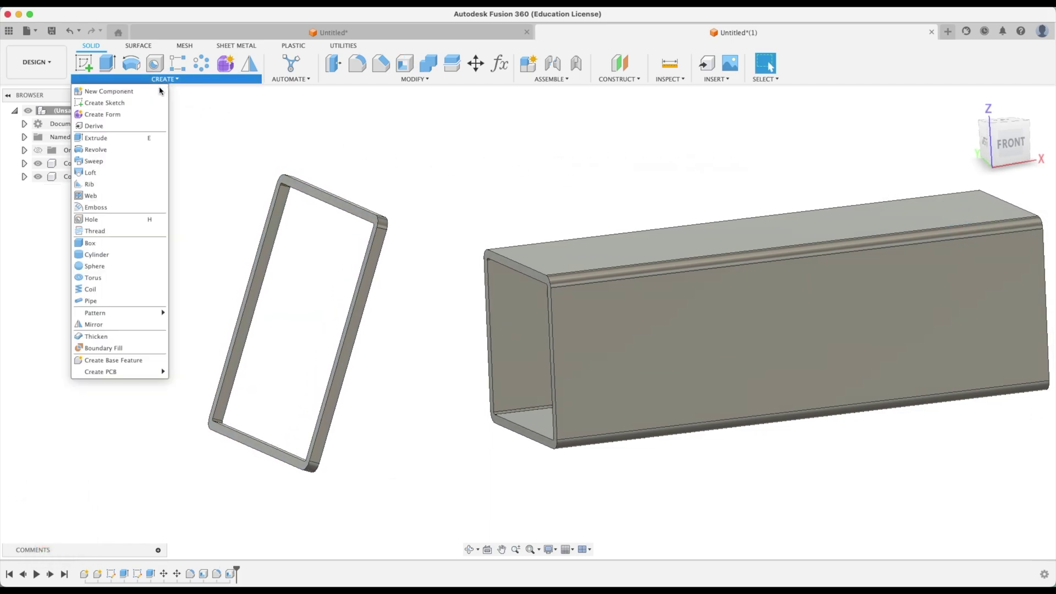
click(120, 173)
shift+middle_drag(523, 150, 490, 262)
scroll(408, 197, up, 4)
click(409, 195)
scroll(489, 264, up, 3)
click(486, 266)
scroll(487, 267, down, 4)
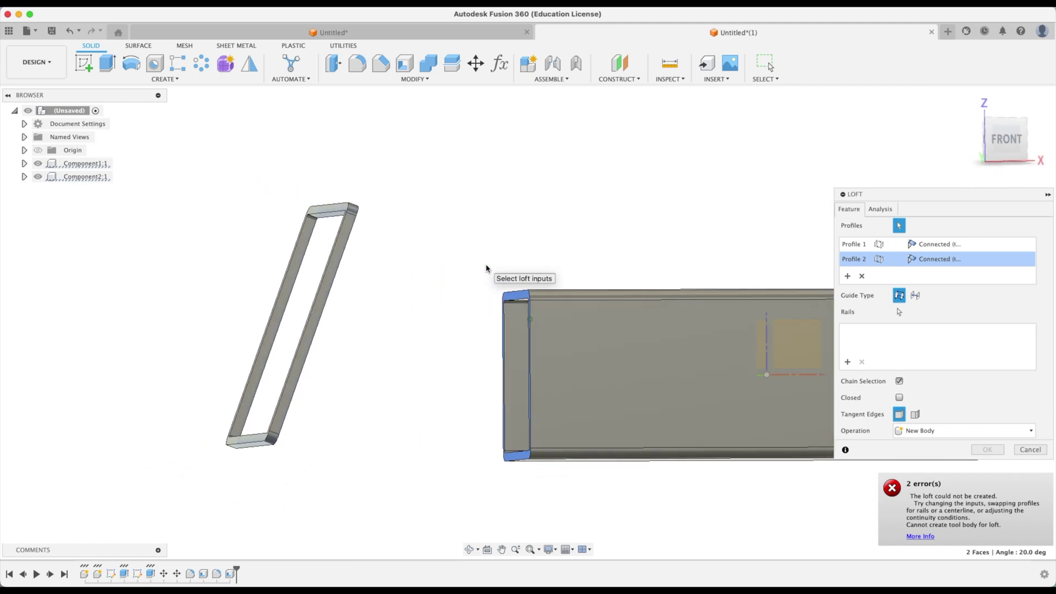
shift+middle_drag(486, 266, 512, 281)
key(Escape)
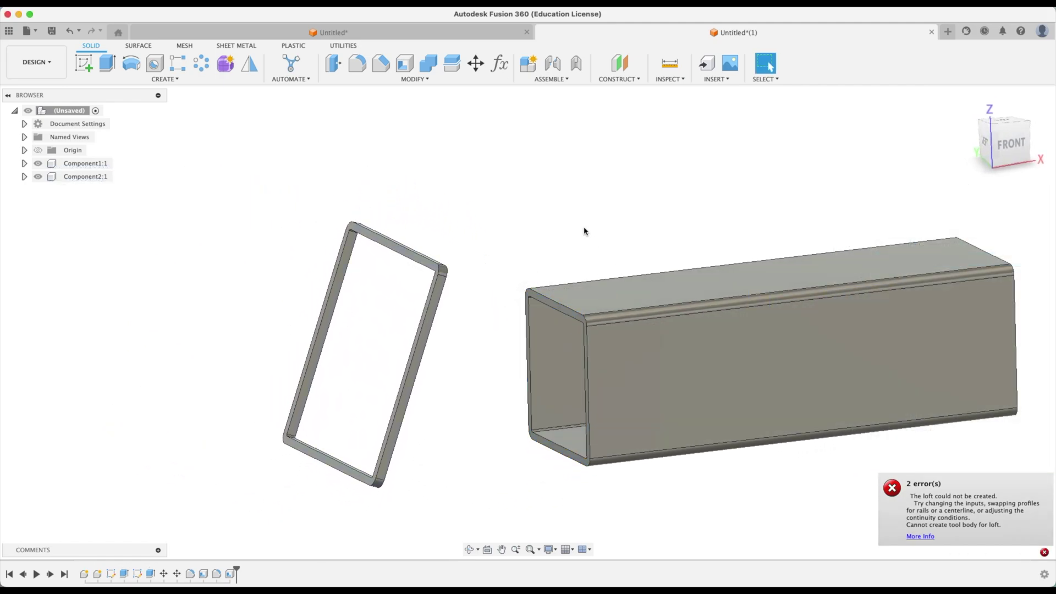
- Delete the shell features of the plate and the box from the timeline
click(230, 574)
key(BackSpace)
key(BackSpace)
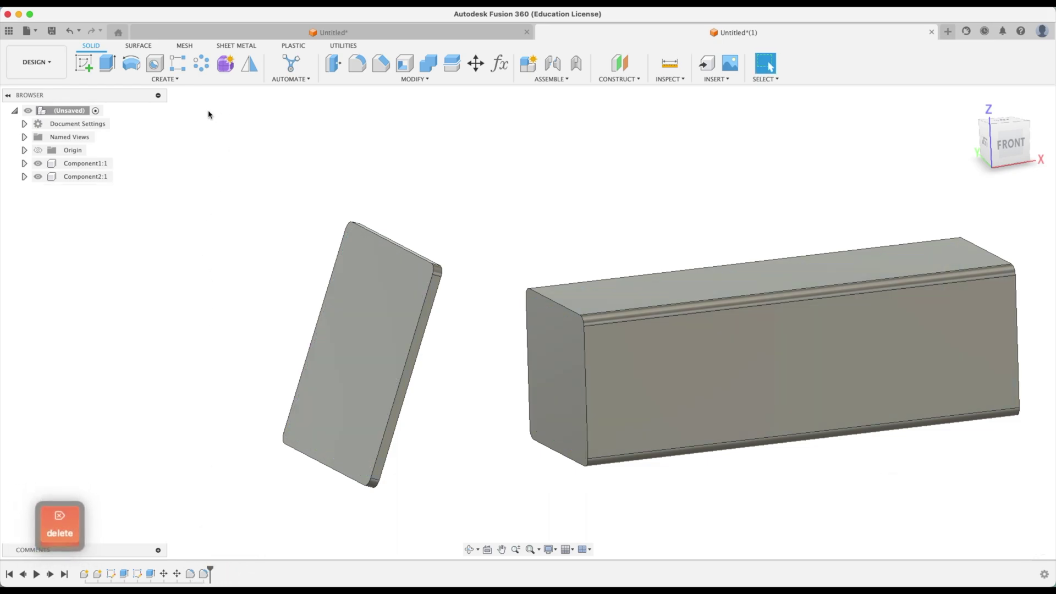
- Loft from the plate's box-facing face to the near end face of the solid box, using the Join operation
click(166, 79)
click(135, 175)
shift+middle_drag(542, 157, 399, 181)
click(389, 286)
shift+middle_drag(462, 272, 547, 337)
click(547, 337)
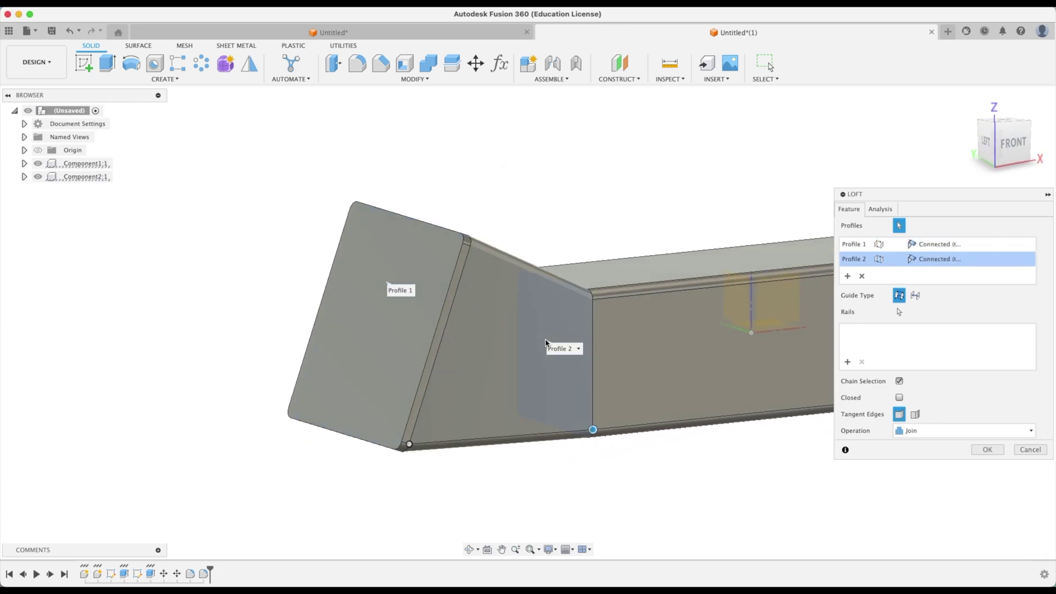
shift+middle_drag(578, 196, 552, 285)
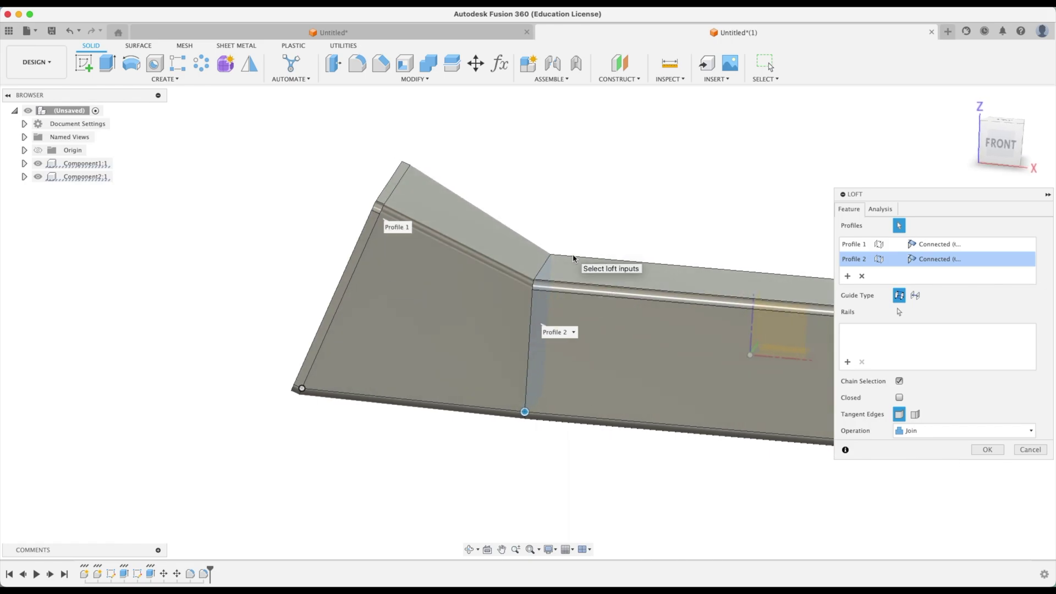
shift+middle_drag(435, 179, 655, 297)
shift+scroll(667, 231, right, 10)
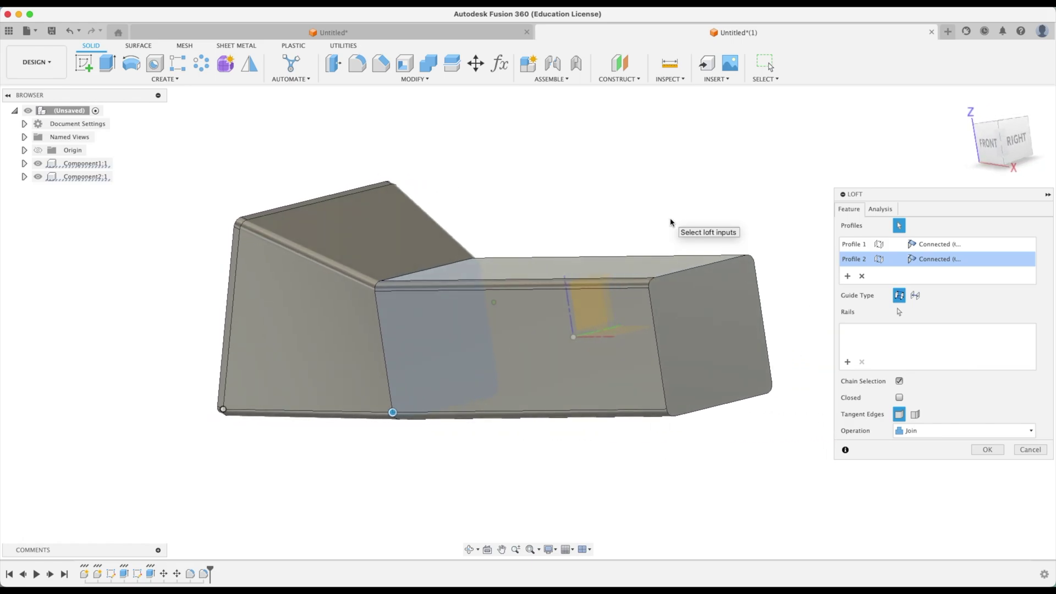
click(988, 449)
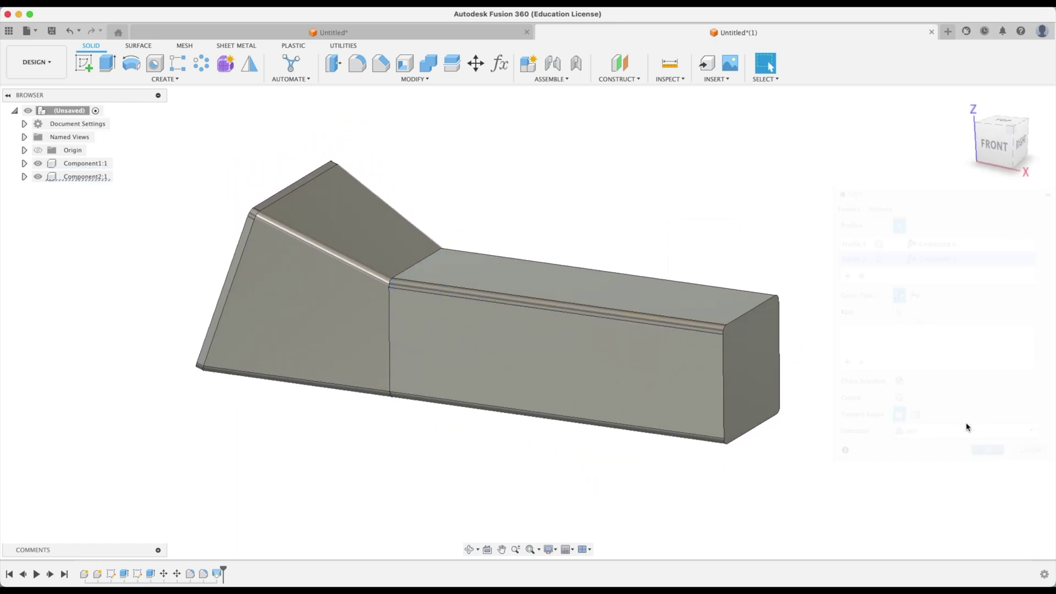
- Check the reference design, and examine which bodies Component1 and Component2 contain in the new design
click(467, 33)
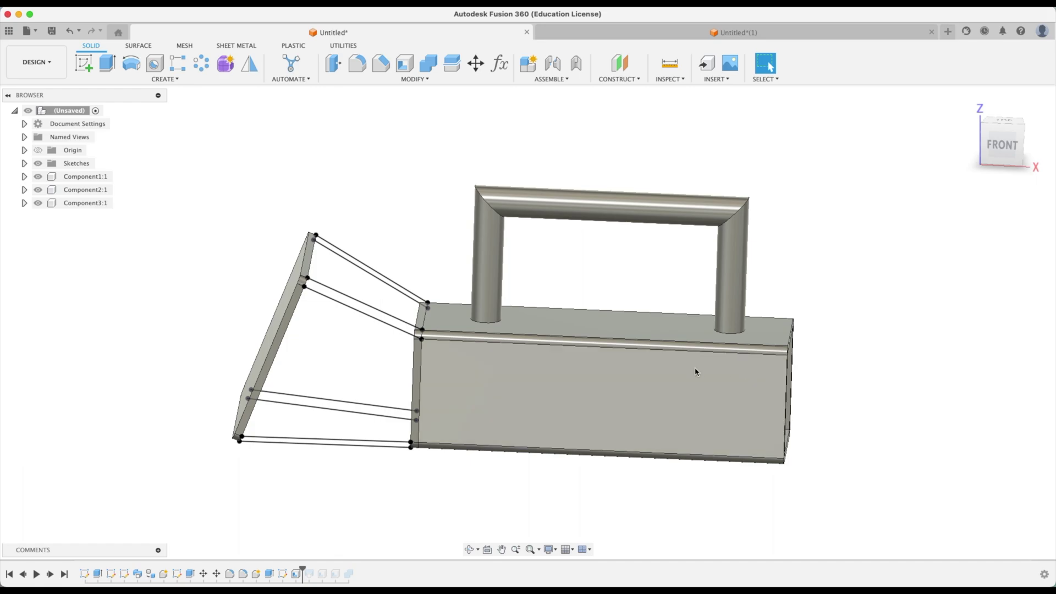
click(676, 31)
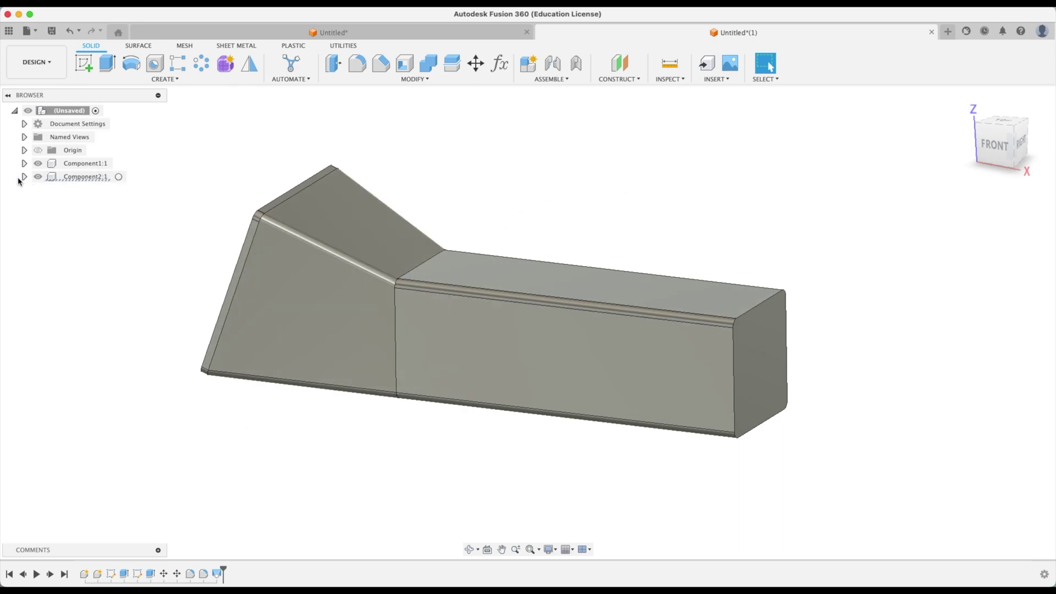
click(93, 217)
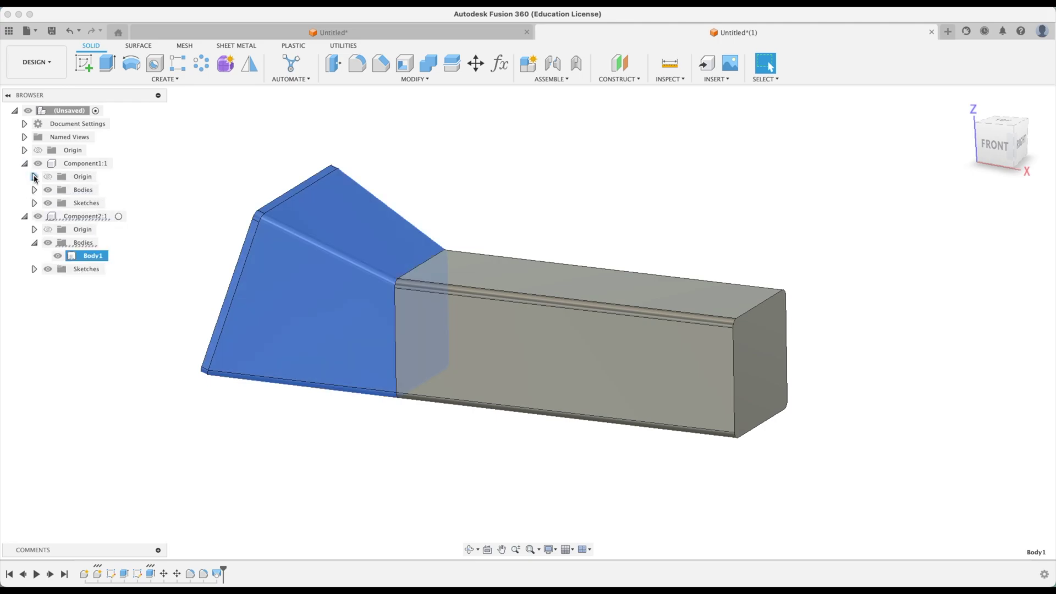
click(35, 190)
click(408, 156)
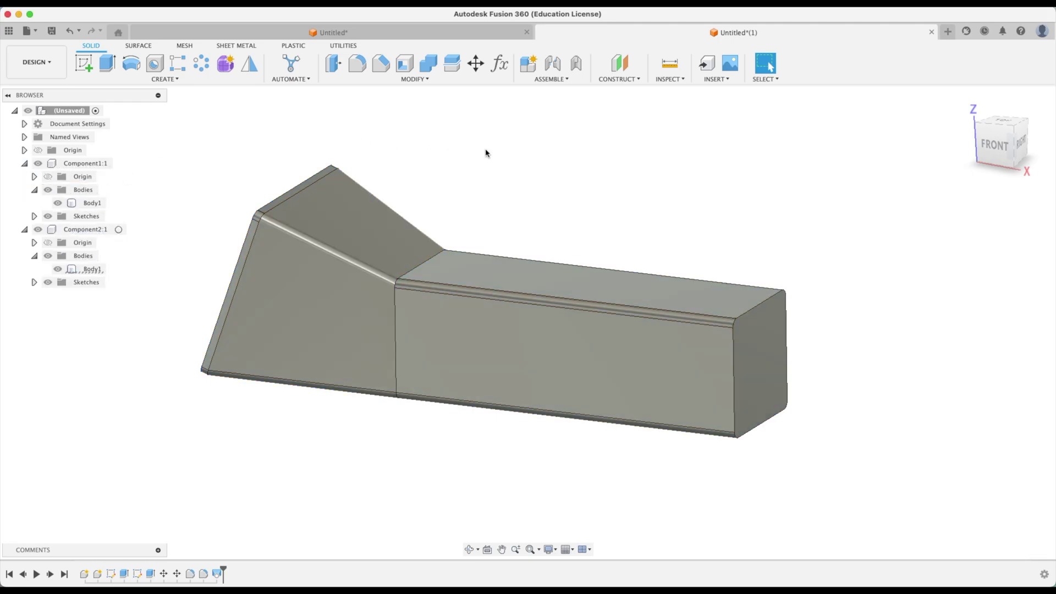
- Hide Component2 and shell the box to a 0.1 in inside thickness, removing both end faces
click(37, 230)
click(405, 64)
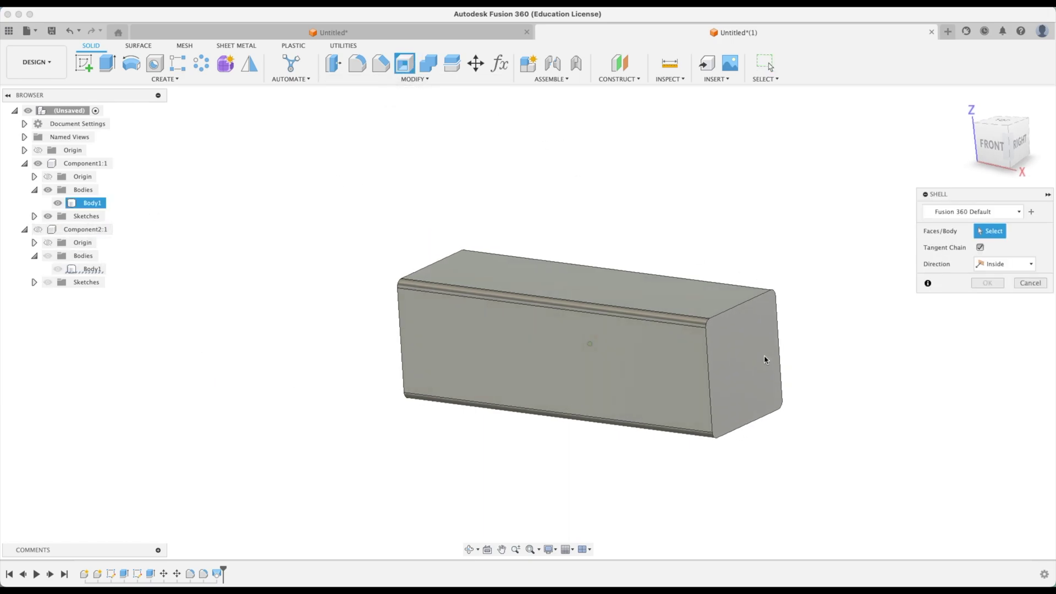
click(767, 359)
shift+middle_drag(823, 295, 935, 297)
click(446, 312)
text(1)
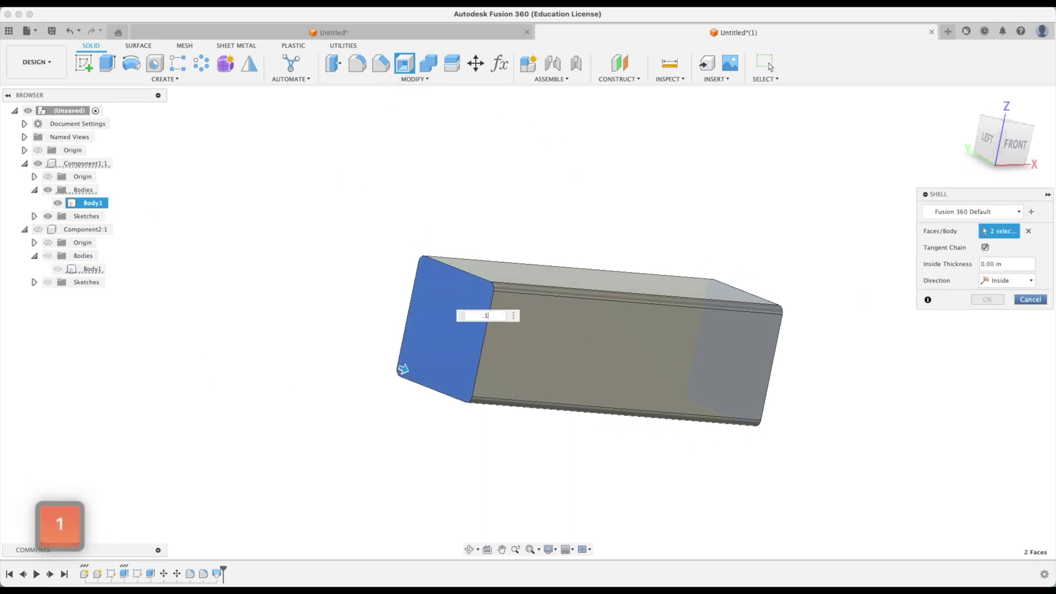
key(Return)
- Hide Component1, show Component2, and shell the lofted body through its box-side face and its slanted outer face
shift+middle_drag(147, 217, 93, 231)
click(38, 165)
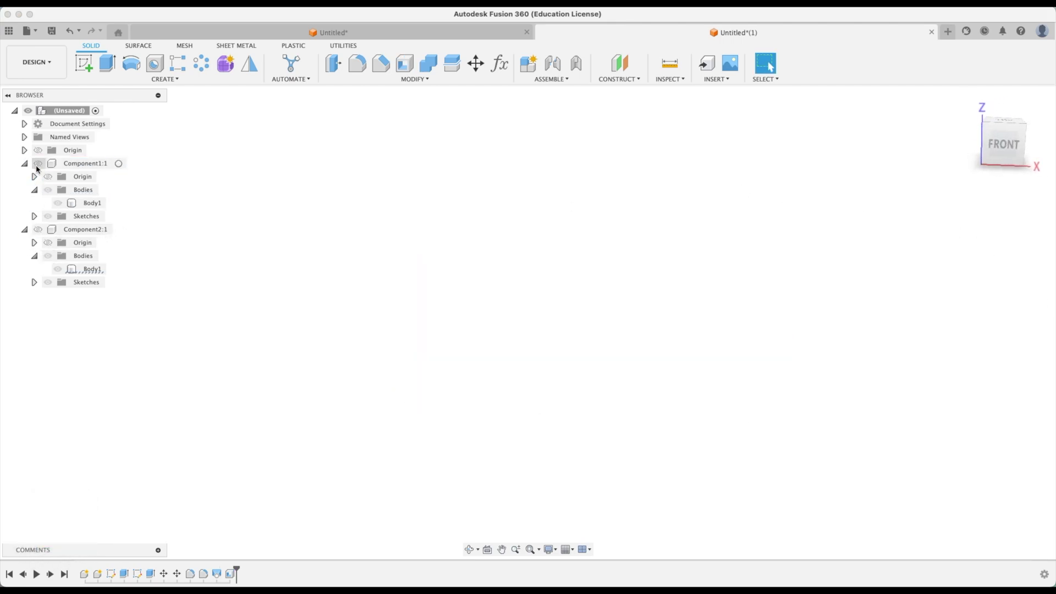
click(40, 230)
shift+middle_drag(198, 181, 427, 162)
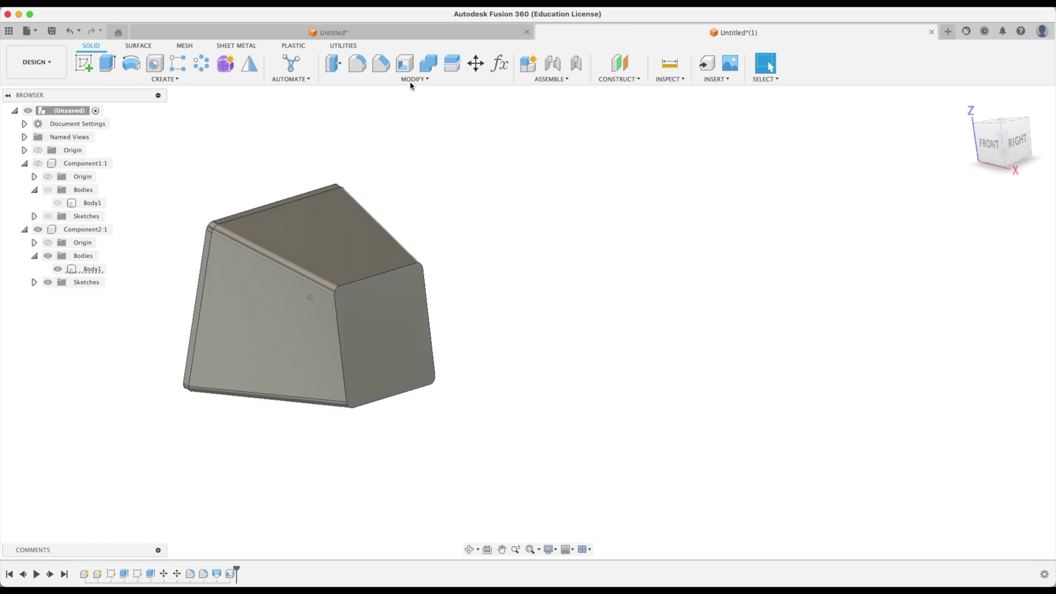
click(405, 63)
click(418, 314)
shift+middle_drag(456, 311, 325, 290)
click(256, 259)
shift+middle_drag(257, 260, 434, 77)
key(Return)
- Show Component1 and combine the shelled box with the shelled loft body, using the Join operation
click(38, 163)
click(429, 69)
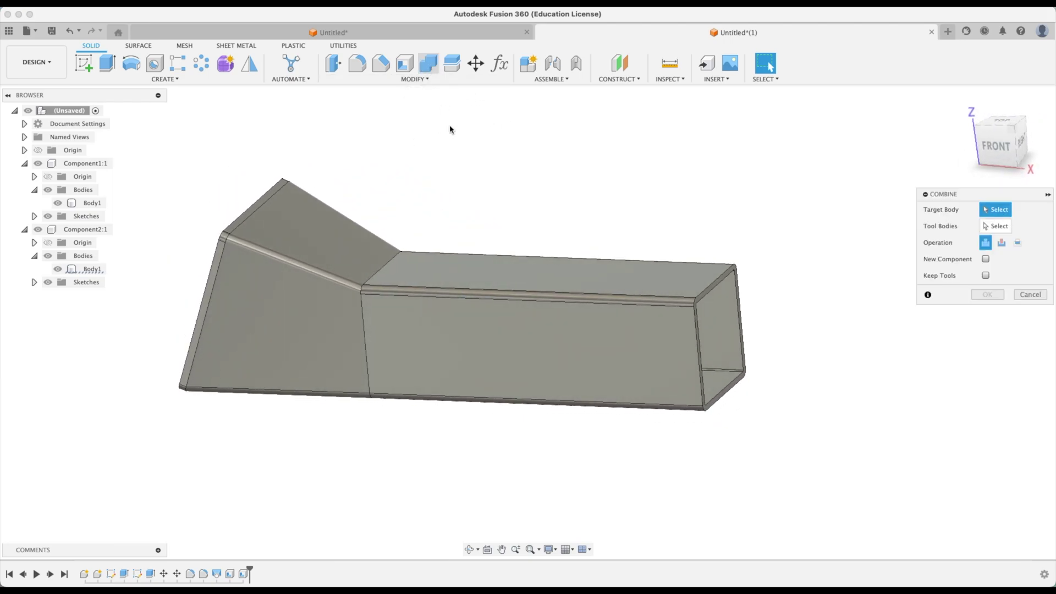
click(530, 331)
click(341, 330)
click(988, 295)
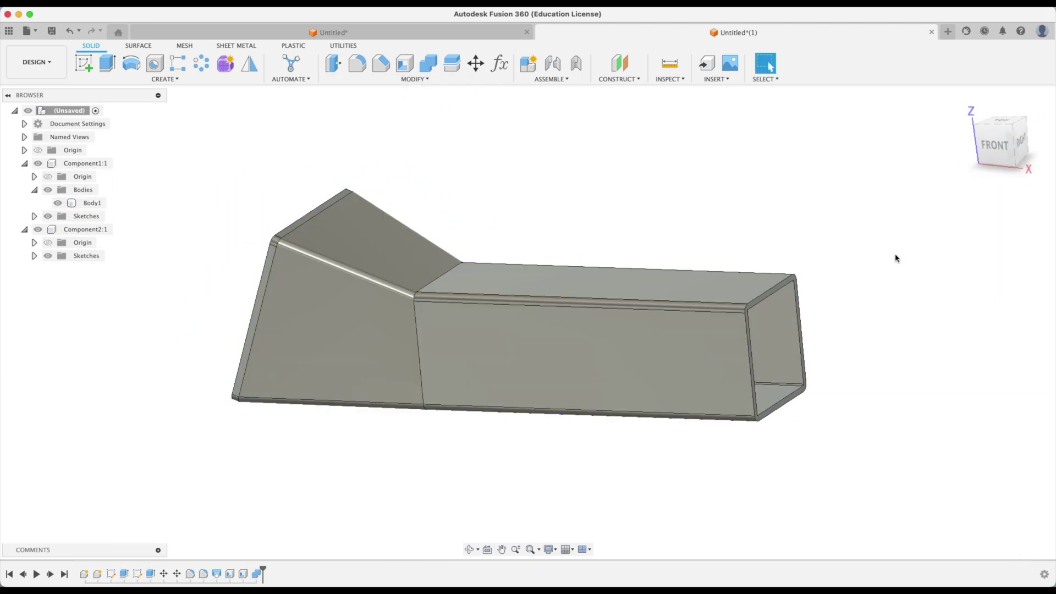
- Delete the Combine feature and both Shell features from the timeline, leaving the solid box and lofted body
shift+middle_drag(896, 255, 898, 253)
shift+middle_drag(351, 268, 477, 266)
shift+middle_drag(370, 234, 435, 253)
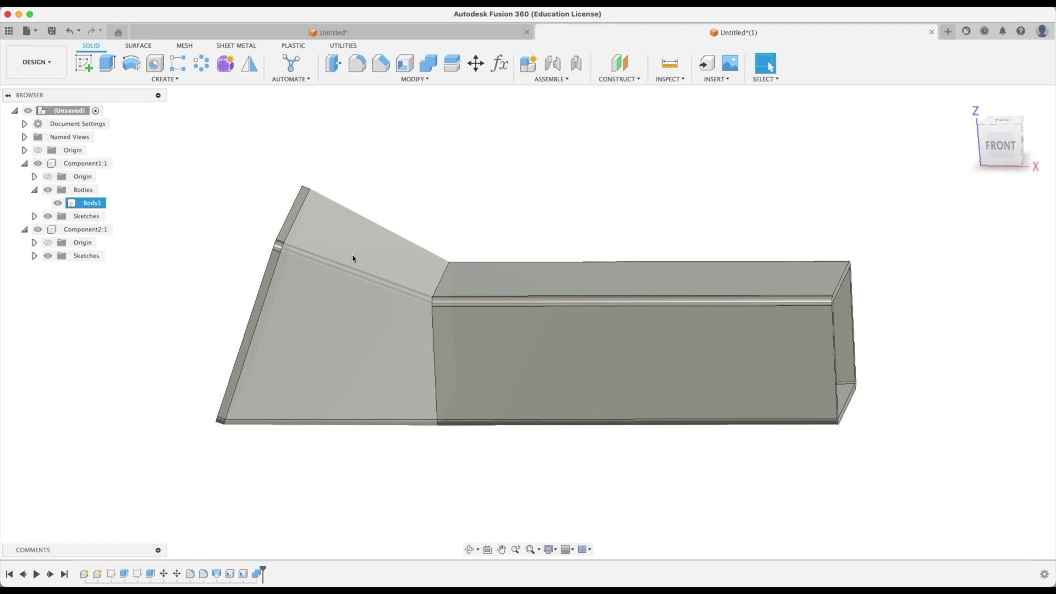
shift+middle_drag(358, 261, 358, 300)
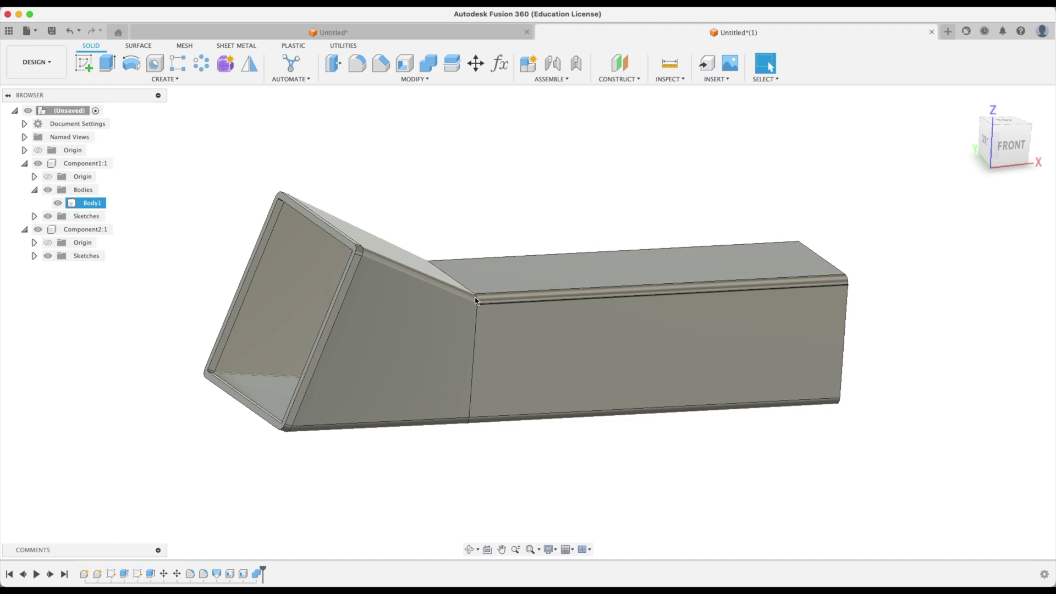
shift+middle_drag(463, 314, 268, 236)
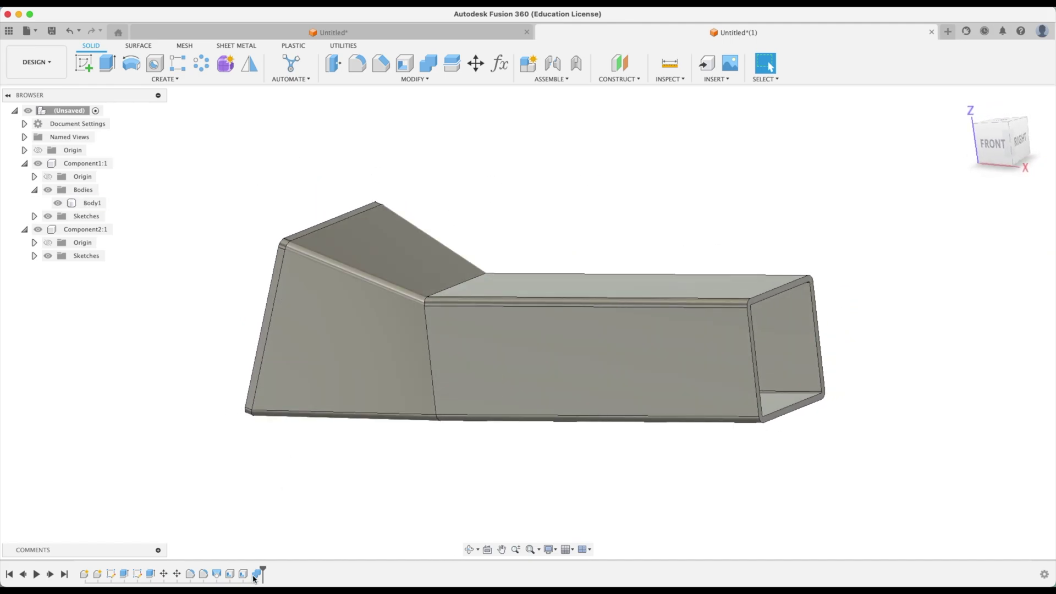
key(Delete)
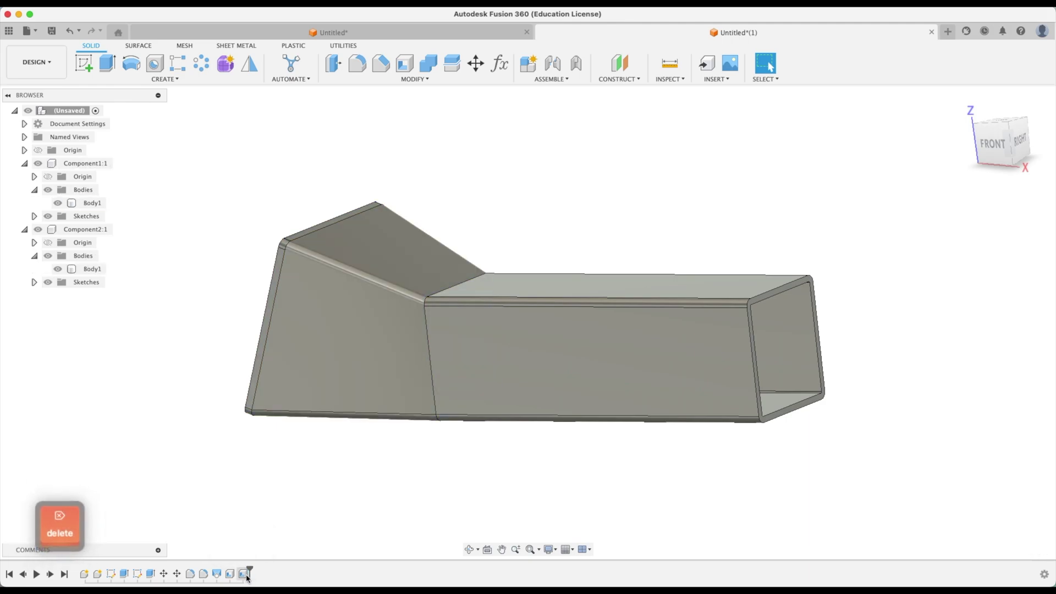
key(Delete)
click(310, 492)
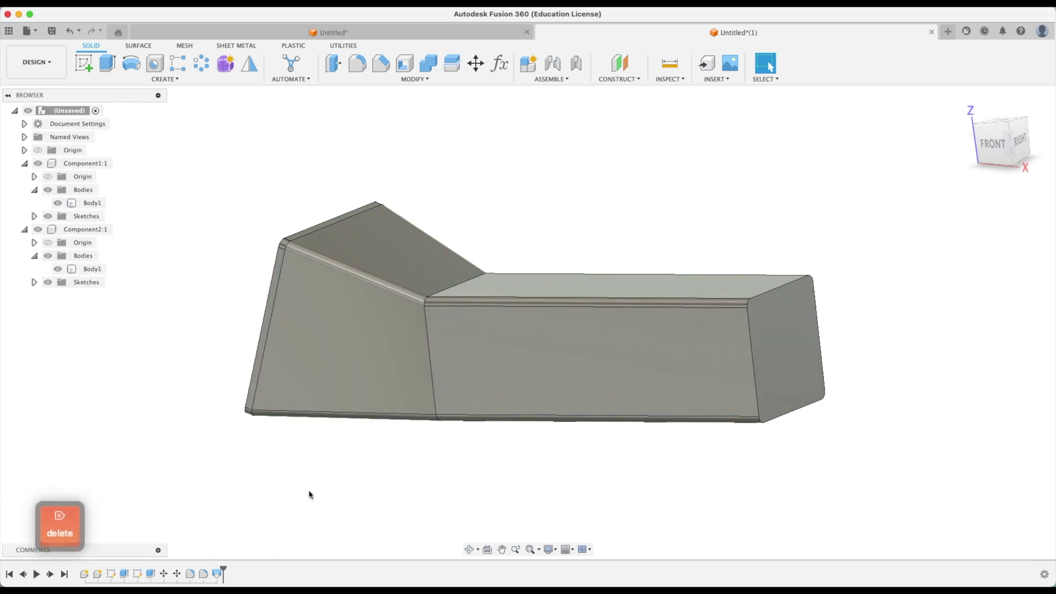
- Combine the solid box as target with the lofted body as tool, using the Join operation
click(428, 64)
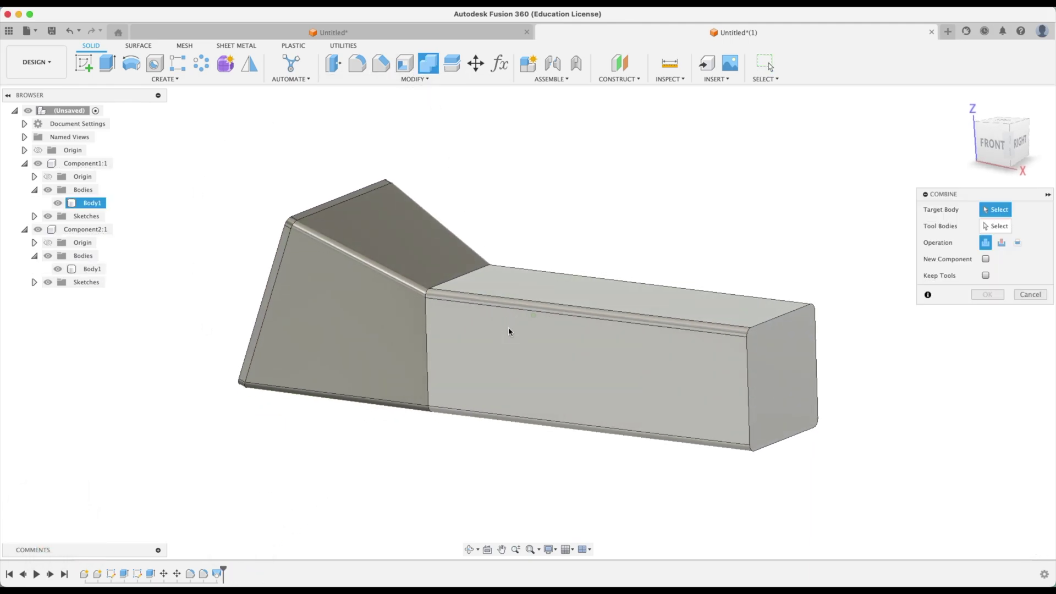
click(506, 328)
click(385, 271)
click(986, 298)
- Set up a shell on the combined body that removes the box's end face and the slanted outer face, with 0.1 in inside thickness
scroll(658, 222, right, 1)
click(404, 64)
click(748, 361)
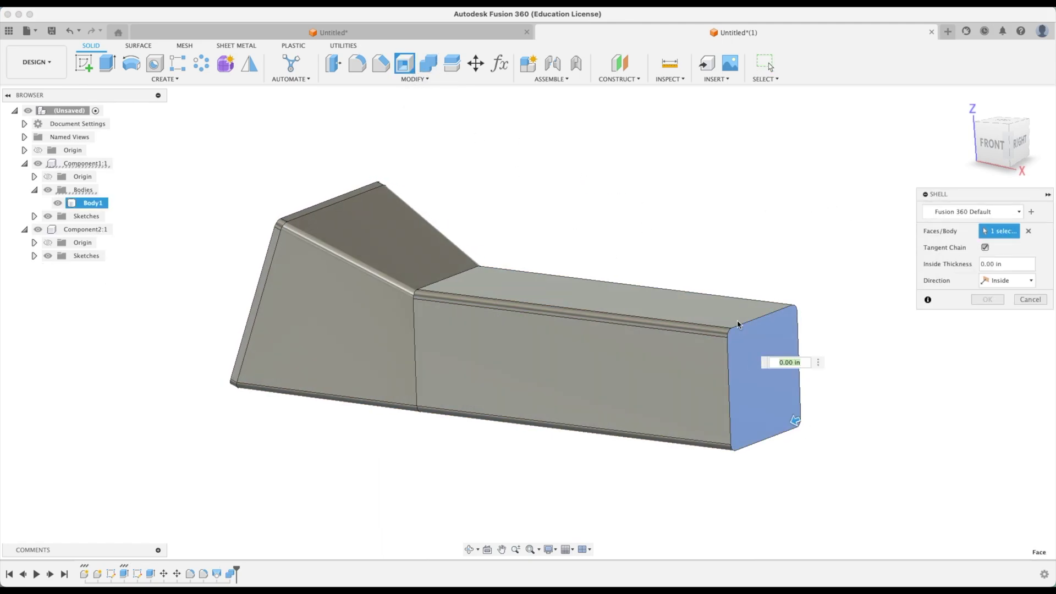
shift+middle_drag(748, 361, 357, 284)
click(358, 284)
shift+scroll(515, 94, right, 3)
text(.)
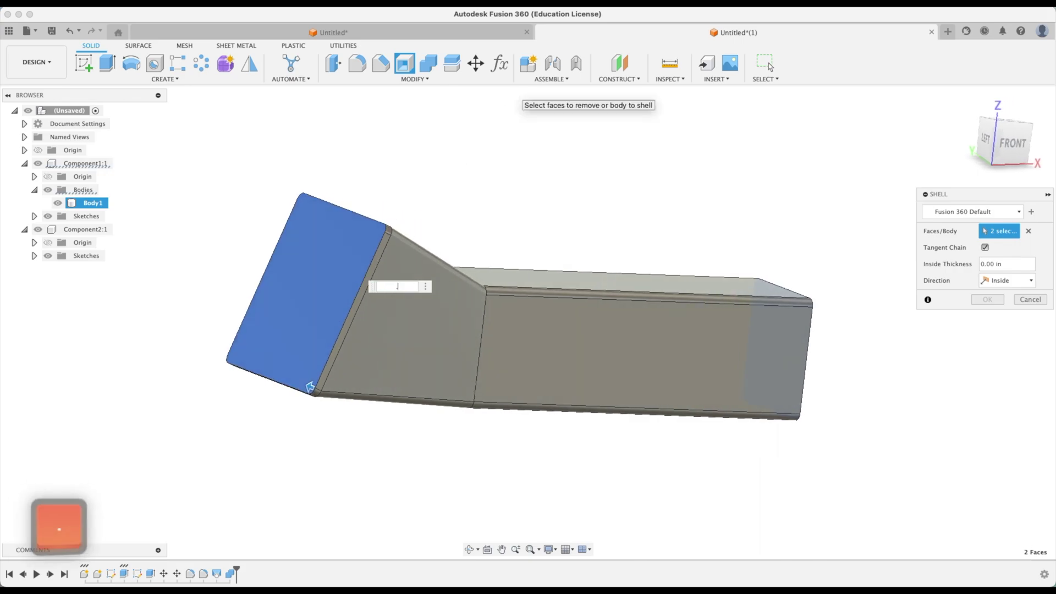
text(.1)
key(Return)
- Try inside thicknesses of 0.2 in and 0.125 in for the shell, checking the preview from both open ends
shift+middle_drag(309, 388, 642, 413)
shift+scroll(515, 94, right, 15)
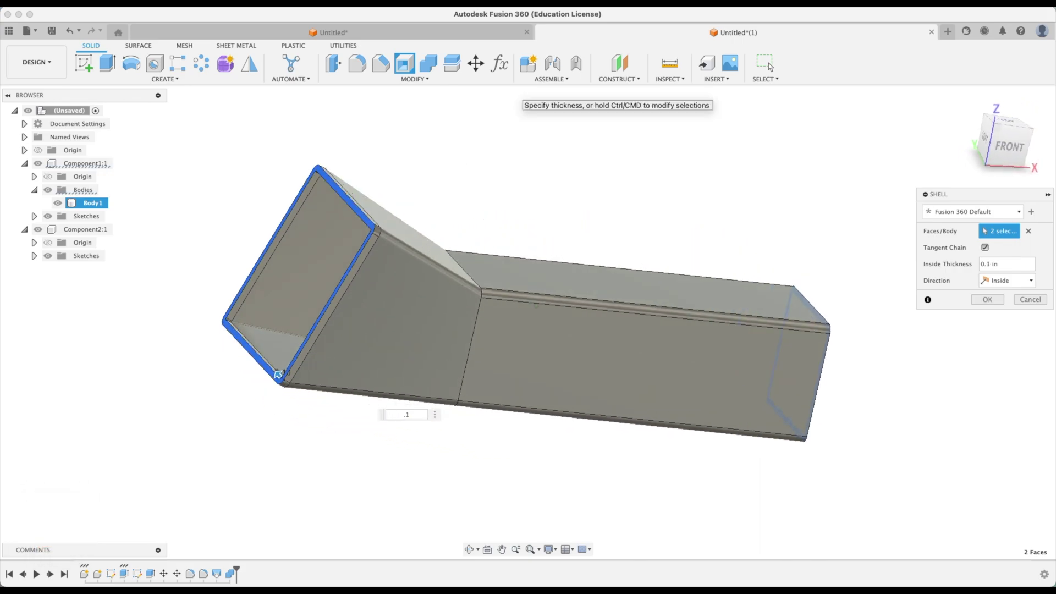
shift+scroll(515, 94, right, 3)
shift+scroll(514, 95, left, 12)
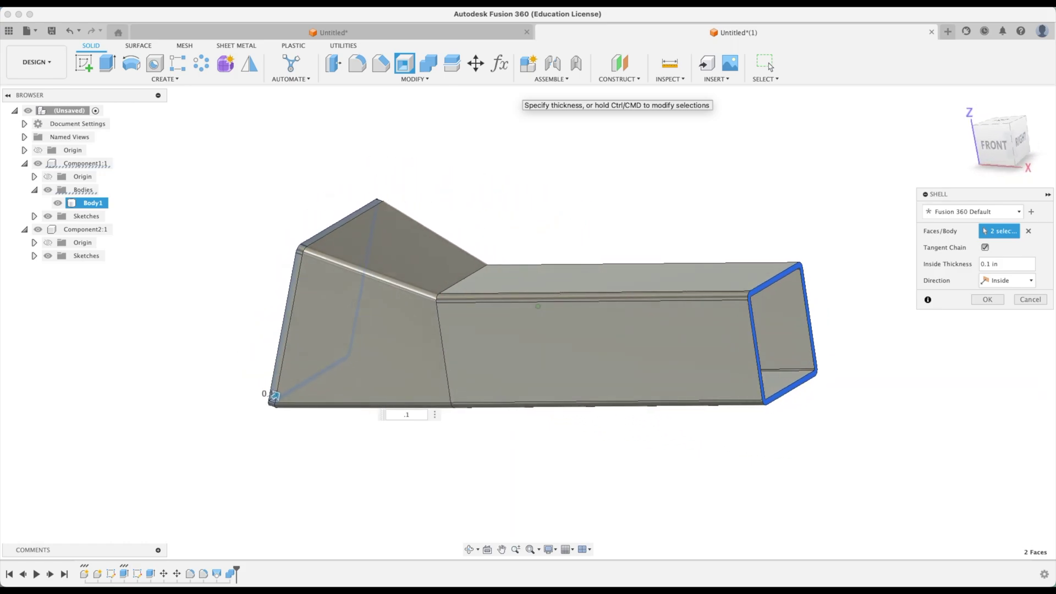
shift+scroll(515, 95, left, 10)
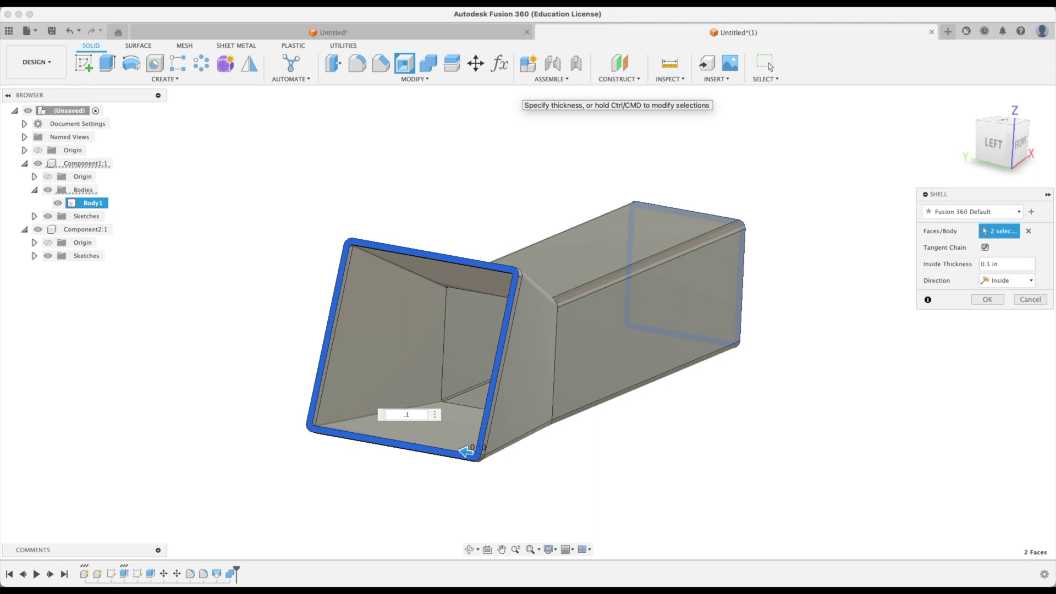
key(BackSpace)
text(2)
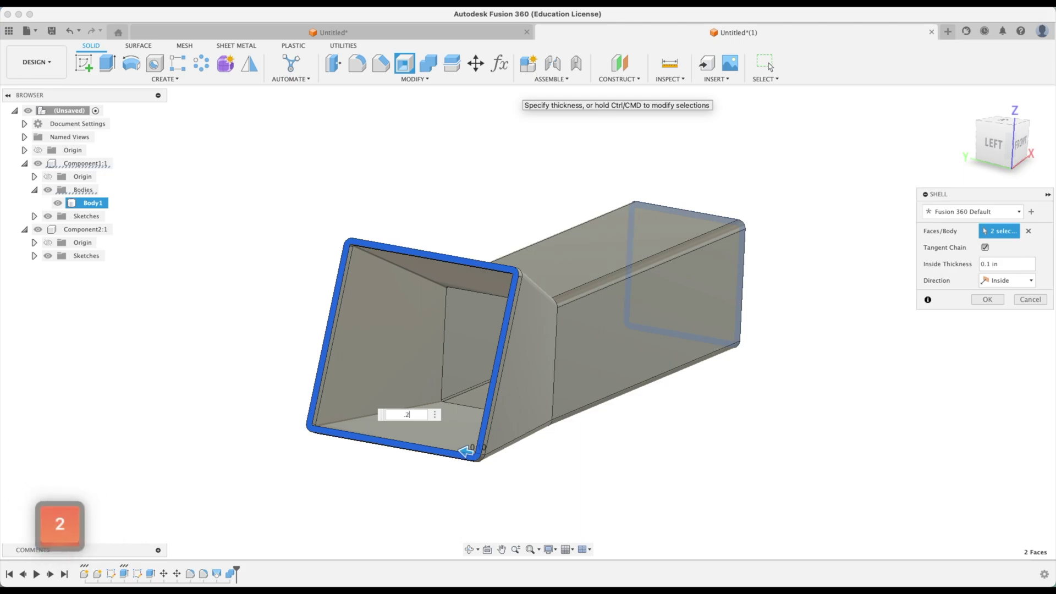
key(Return)
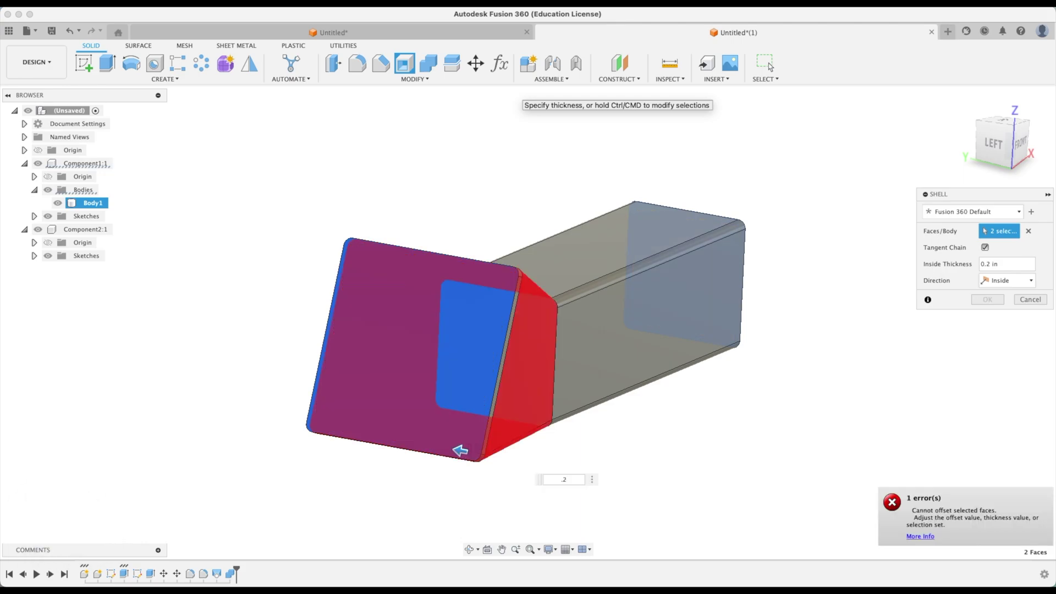
shift+middle_drag(512, 96, 484, 101)
shift+middle_drag(821, 70, 913, 83)
drag(1021, 268, 947, 267)
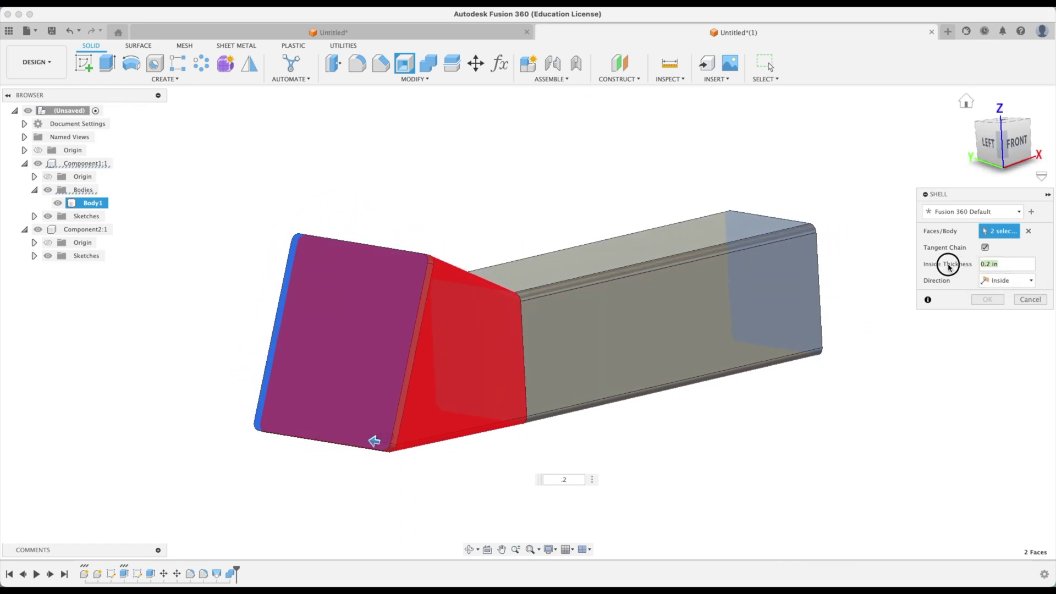
text(.125)
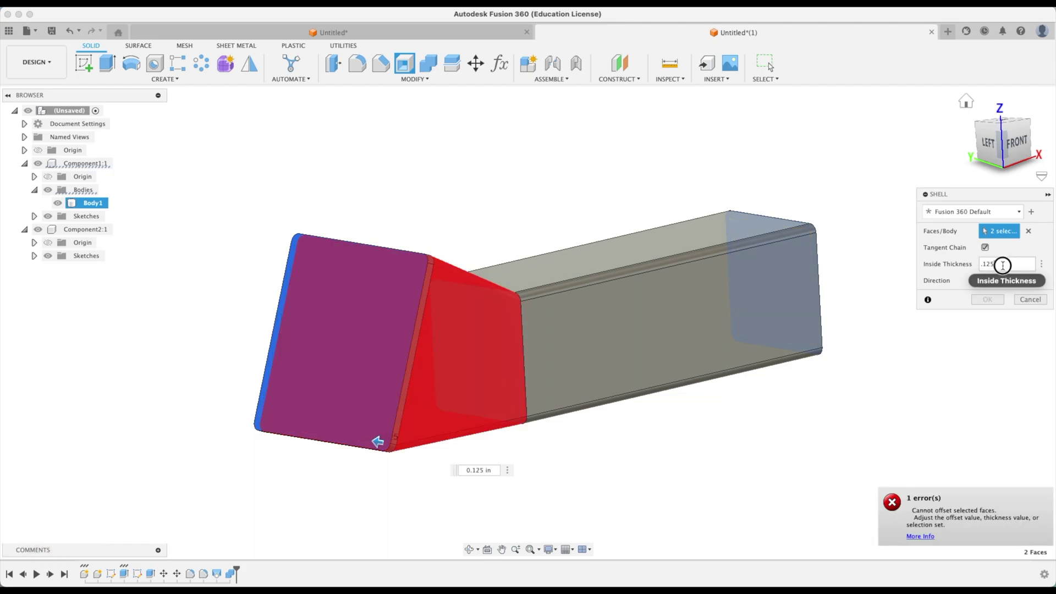
text(.)
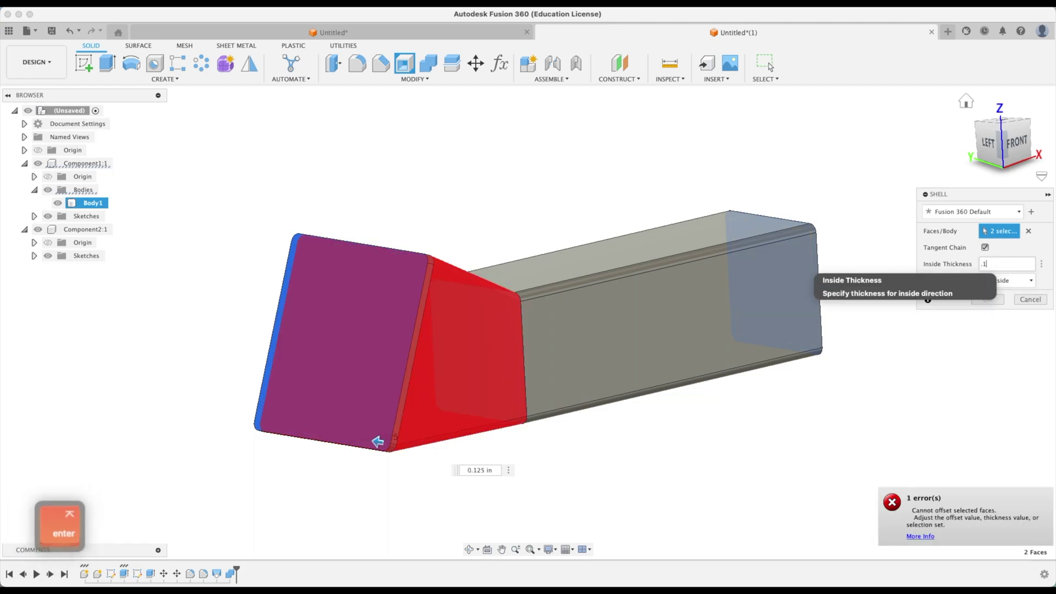
- Set the shell's inside thickness to 0.1 in and complete the shell
key(Return)
- Return from the reference design to the new design and roll its timeline back to just before the loft
shift+scroll(976, 298, left, 10)
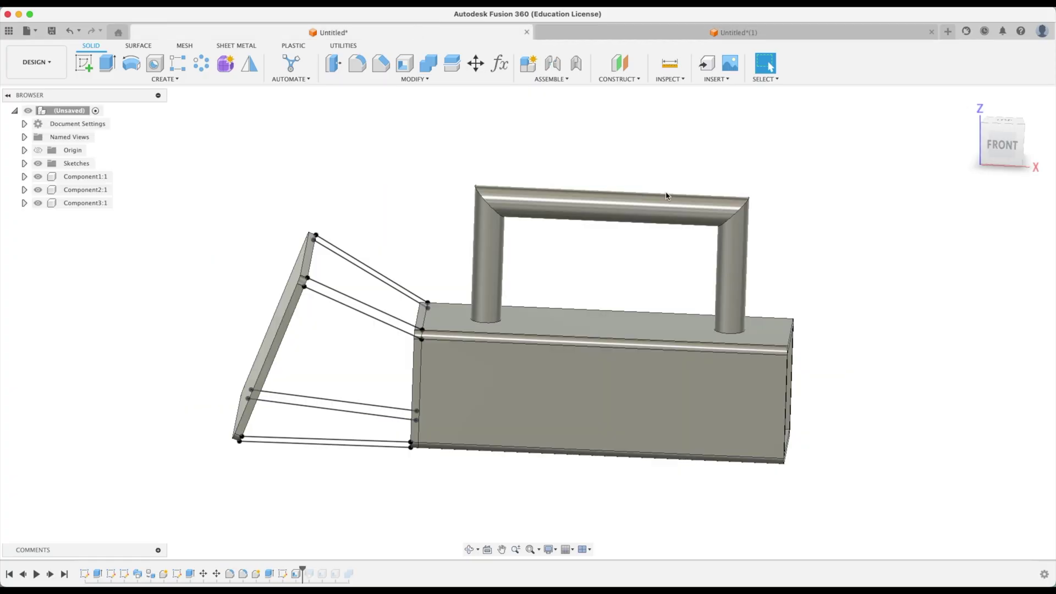
click(715, 33)
scroll(659, 174, right, 3)
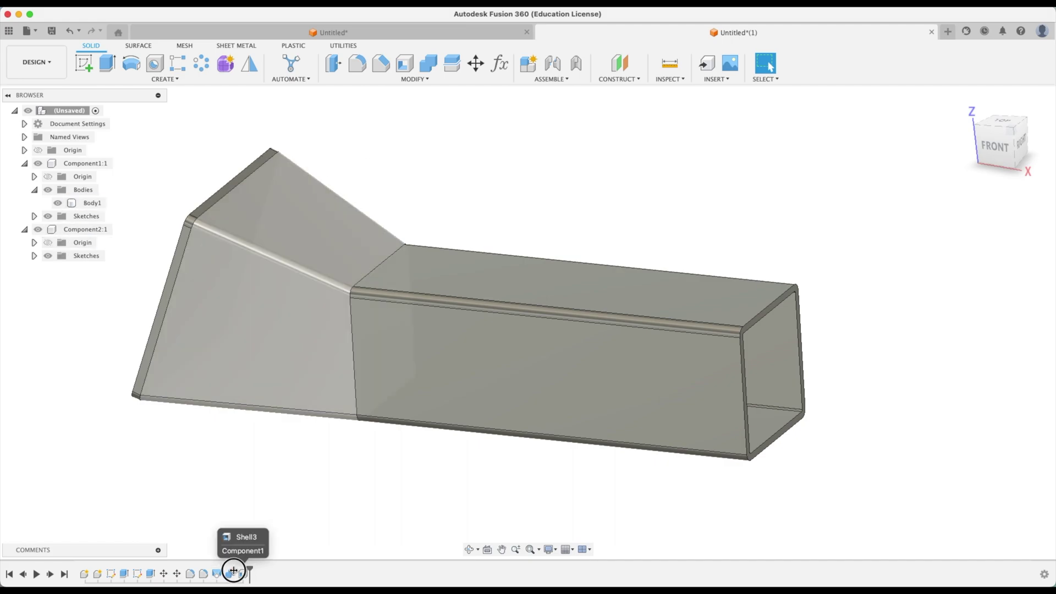
drag(231, 571, 128, 573)
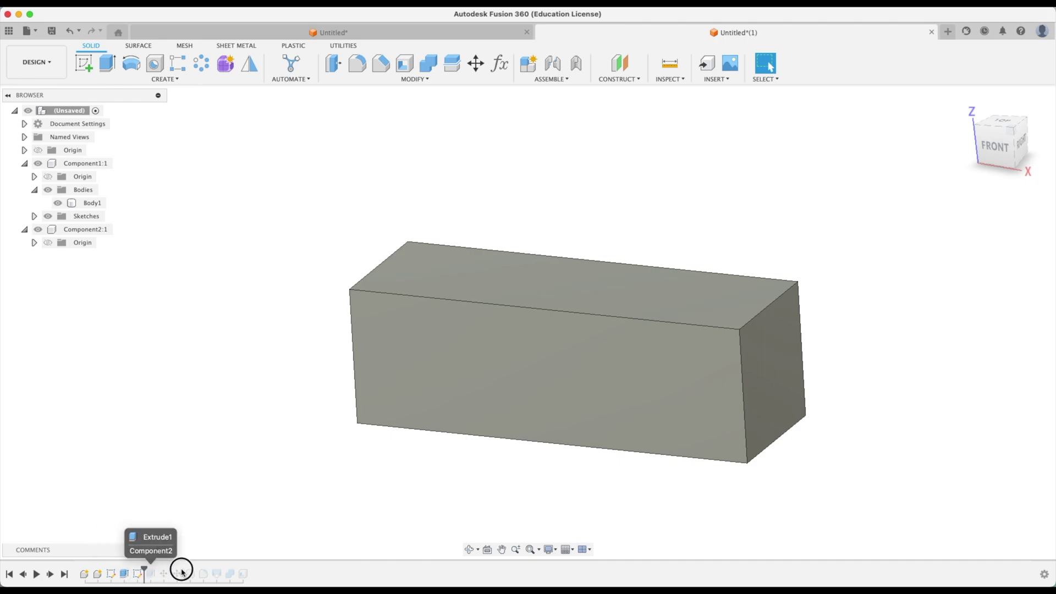
drag(209, 572, 210, 572)
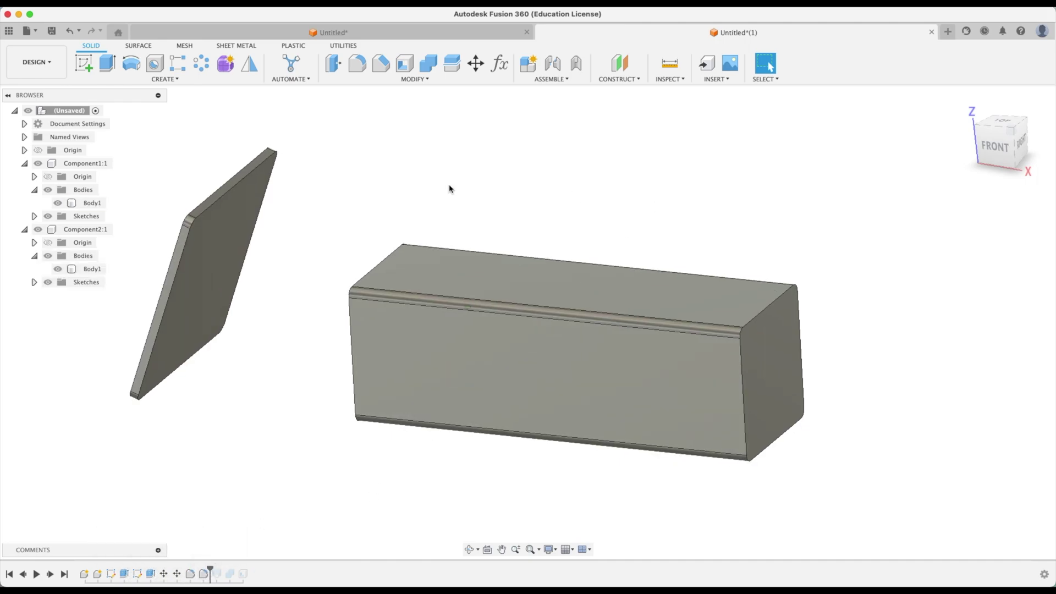
- Activate Component1 and start a new sketch on the box's top face
click(120, 163)
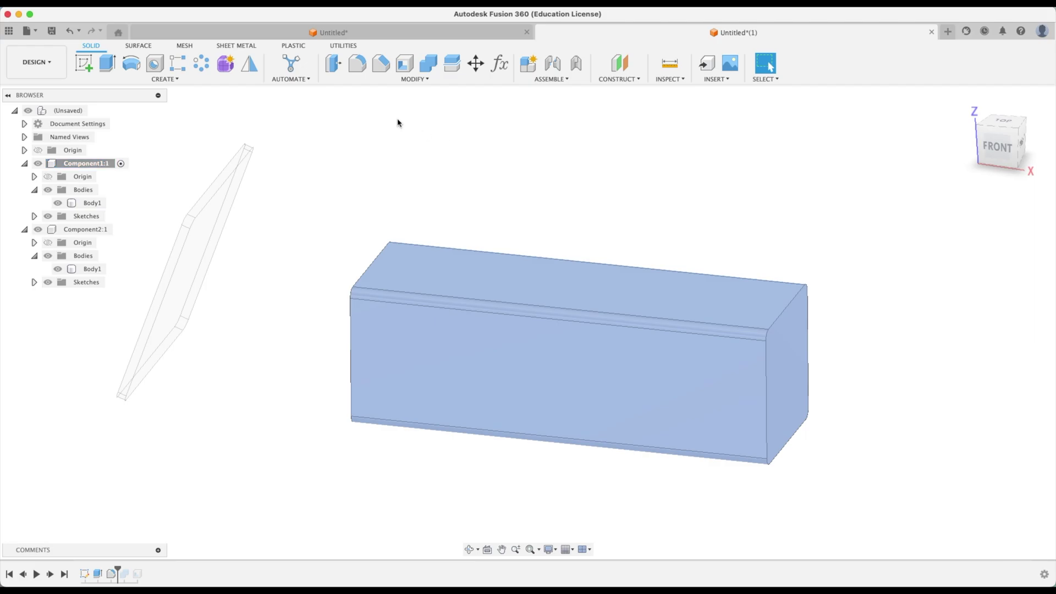
click(83, 63)
click(534, 289)
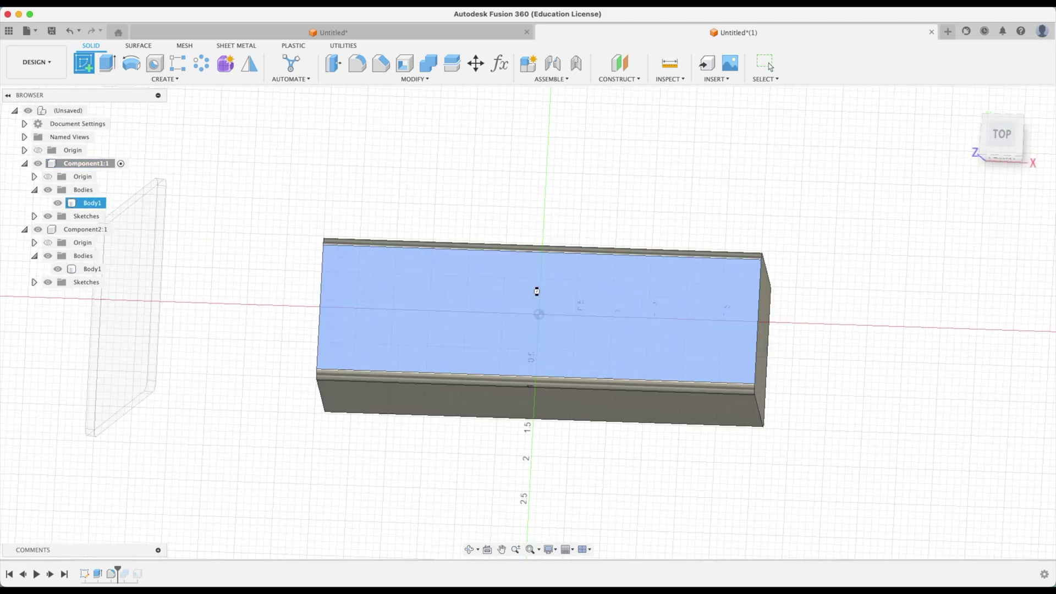
click(537, 291)
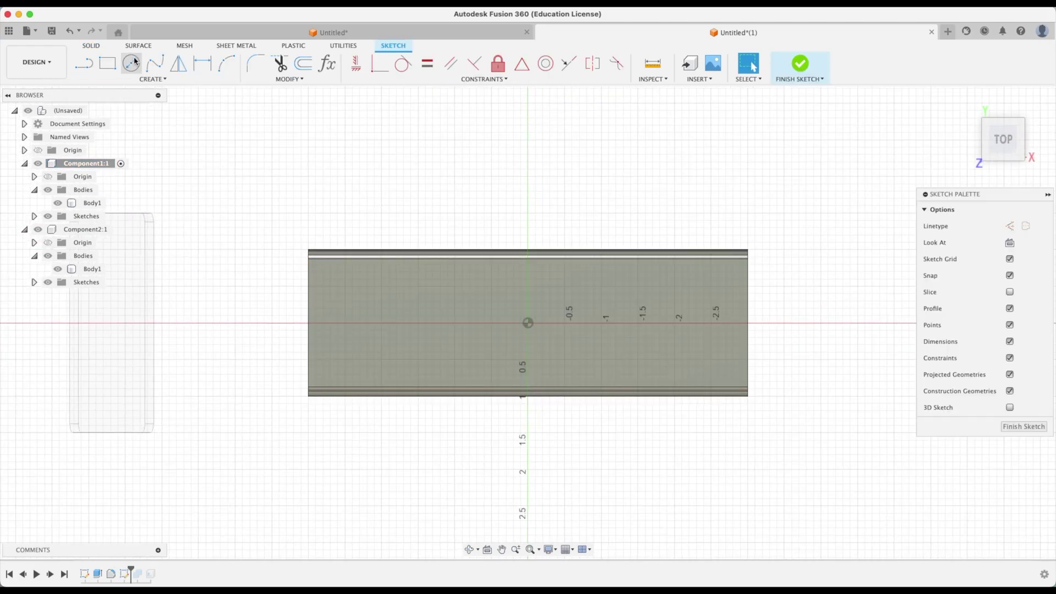
- Draw a 0.5 in diameter circle centred on the horizontal axis, about 0.8 in from the box's plate-side end
click(132, 64)
click(367, 323)
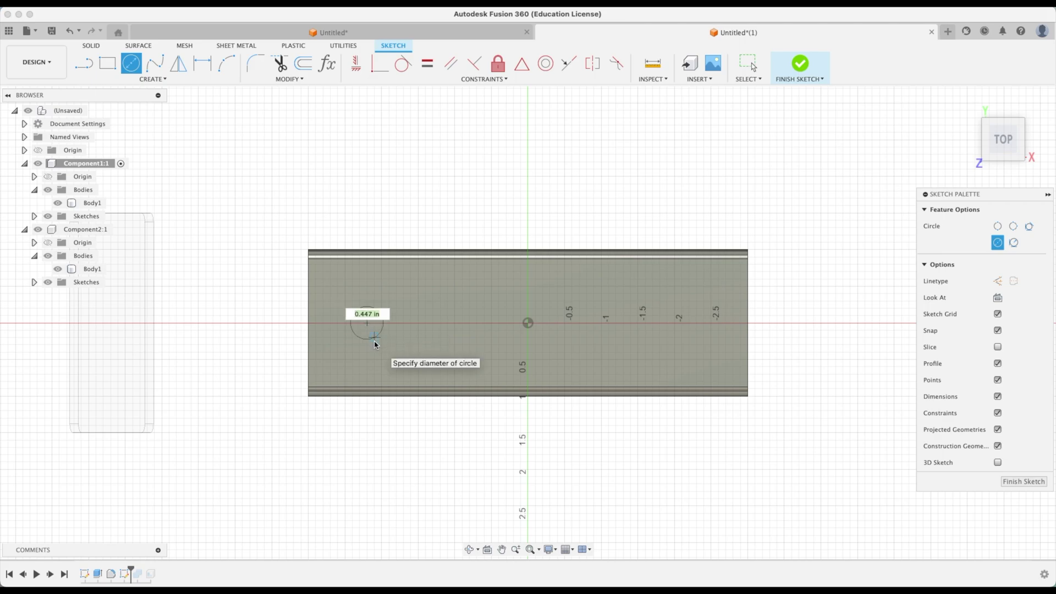
text(3)
key(BackSpace)
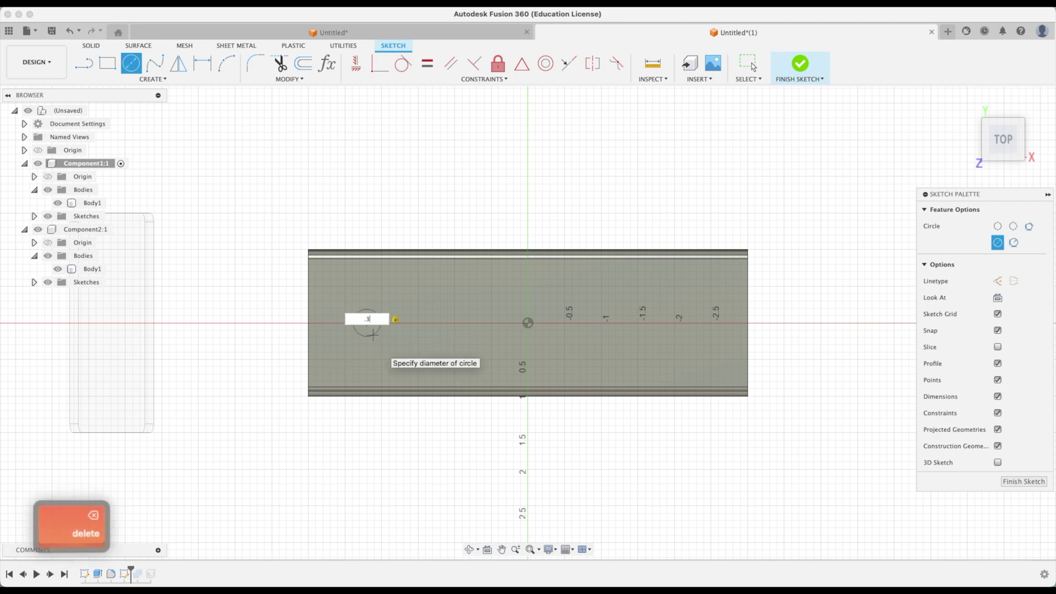
text(5)
key(Return)
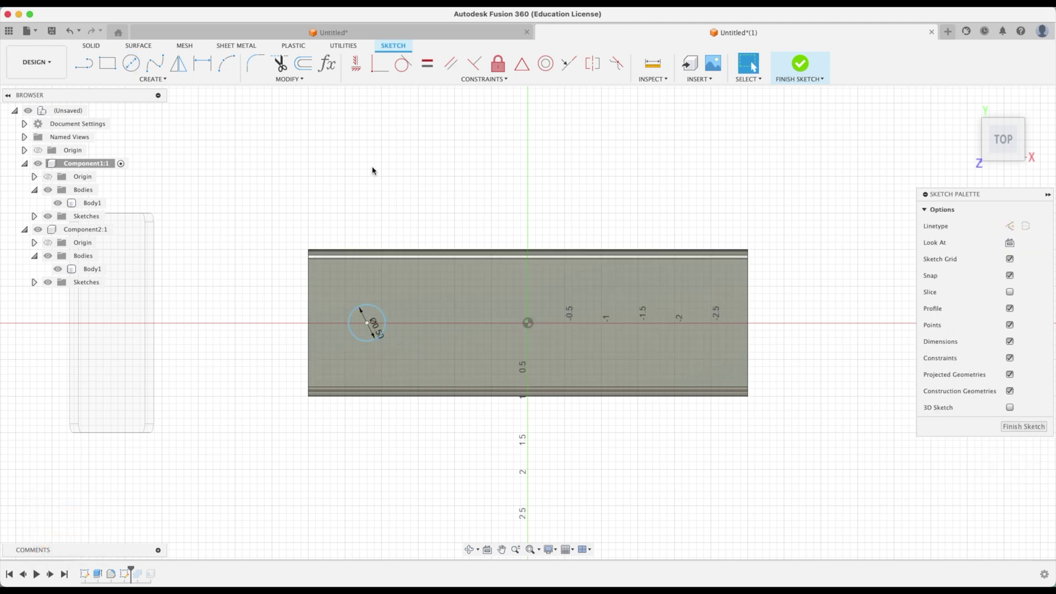
- Dimension the circle's centre 1 in from the plate-side end edge of the top face
key(d)
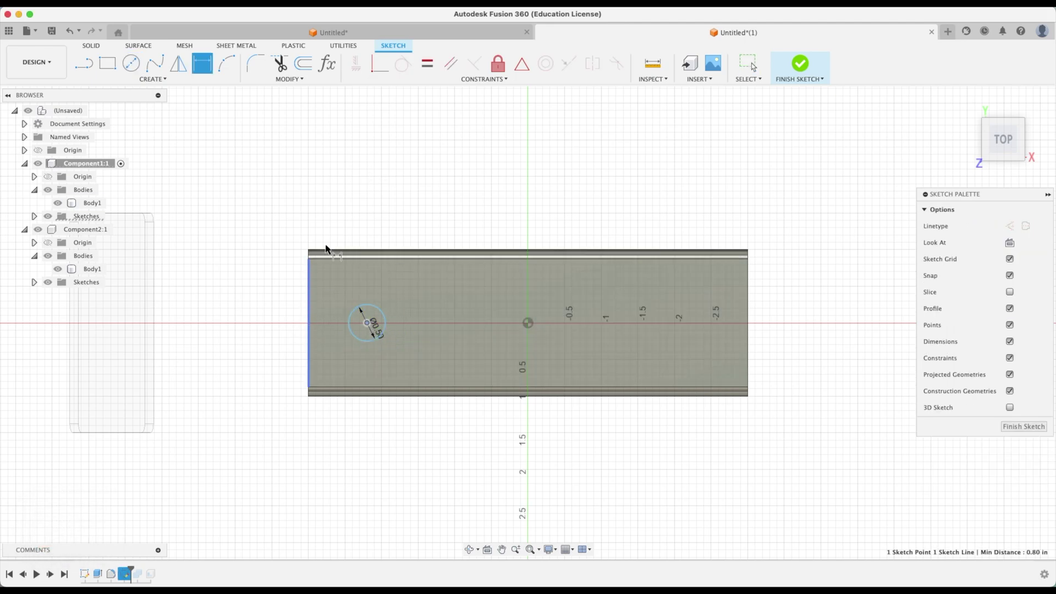
click(337, 184)
text(1)
key(Return)
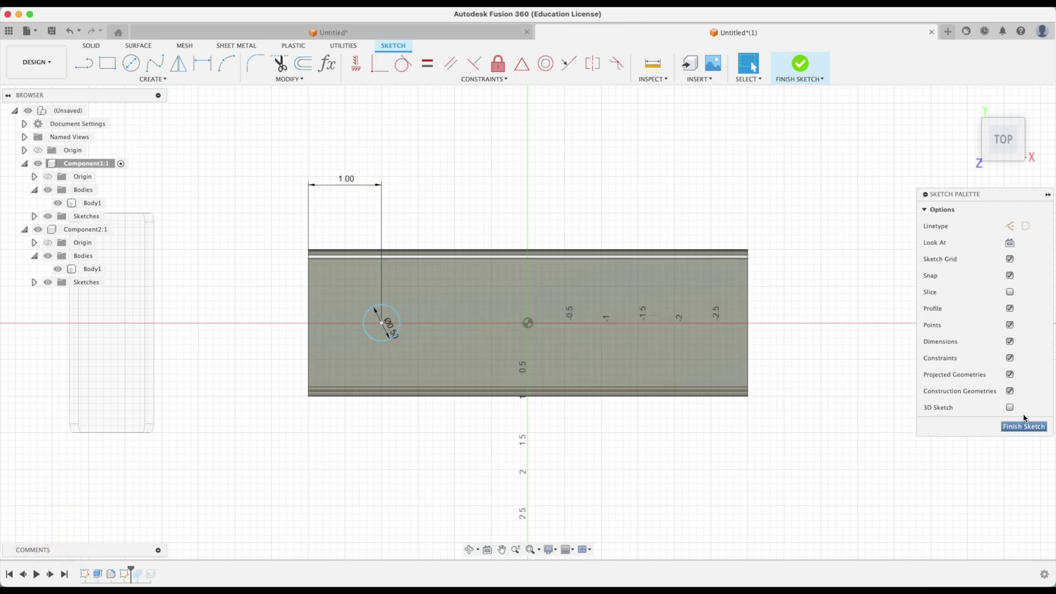
- Place a sketch point on the horizontal axis, about 0.8 in from the box end farthest from the plate
click(153, 79)
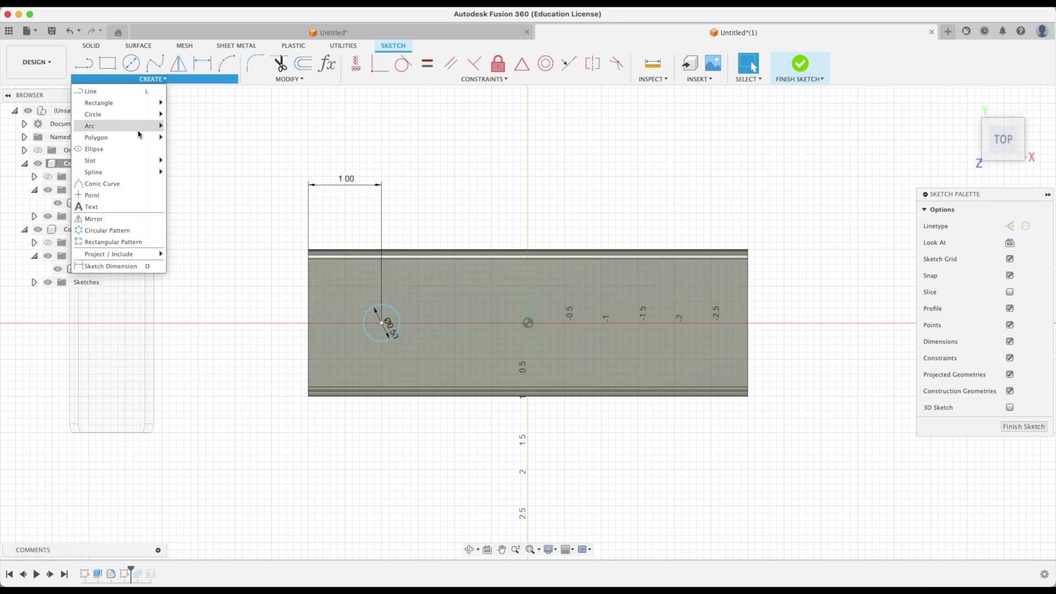
click(121, 196)
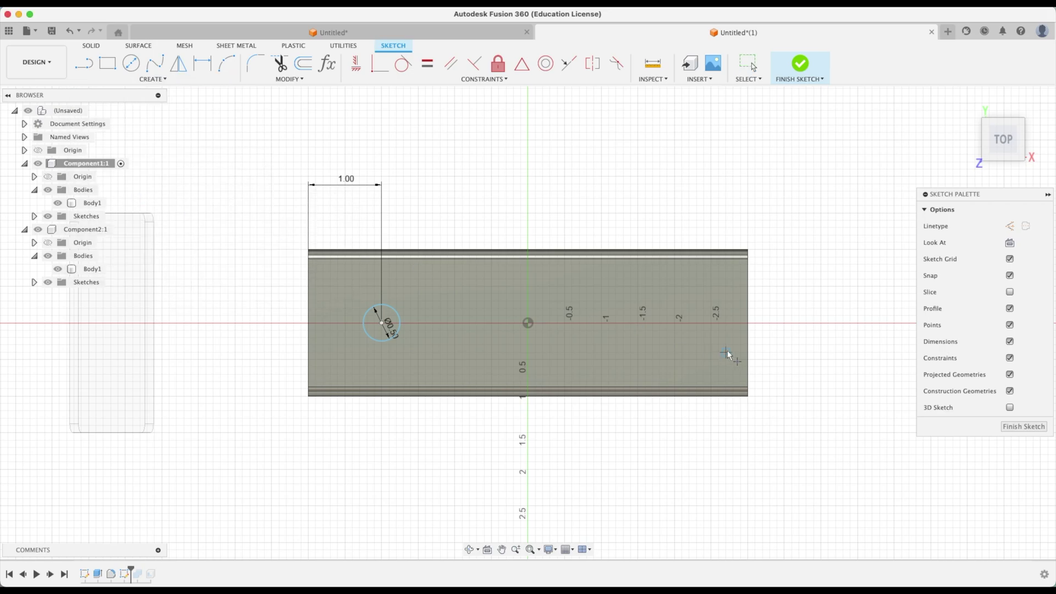
key(Escape)
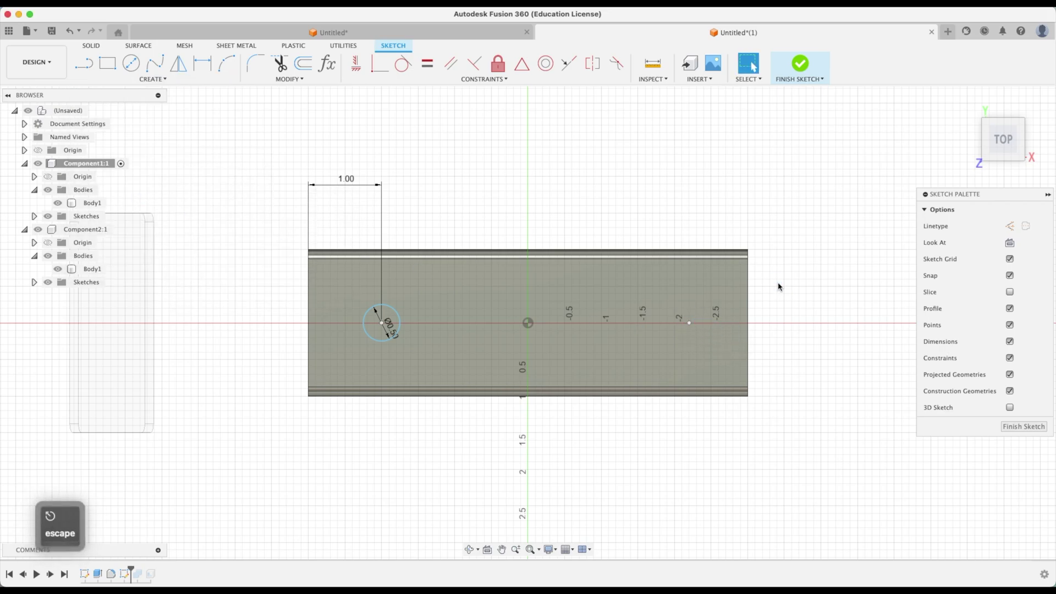
- Dimension the sketch point from the box's far end edge, linking the value to the circle's 1 in distance dimension
key(d)
click(689, 324)
click(749, 325)
click(720, 183)
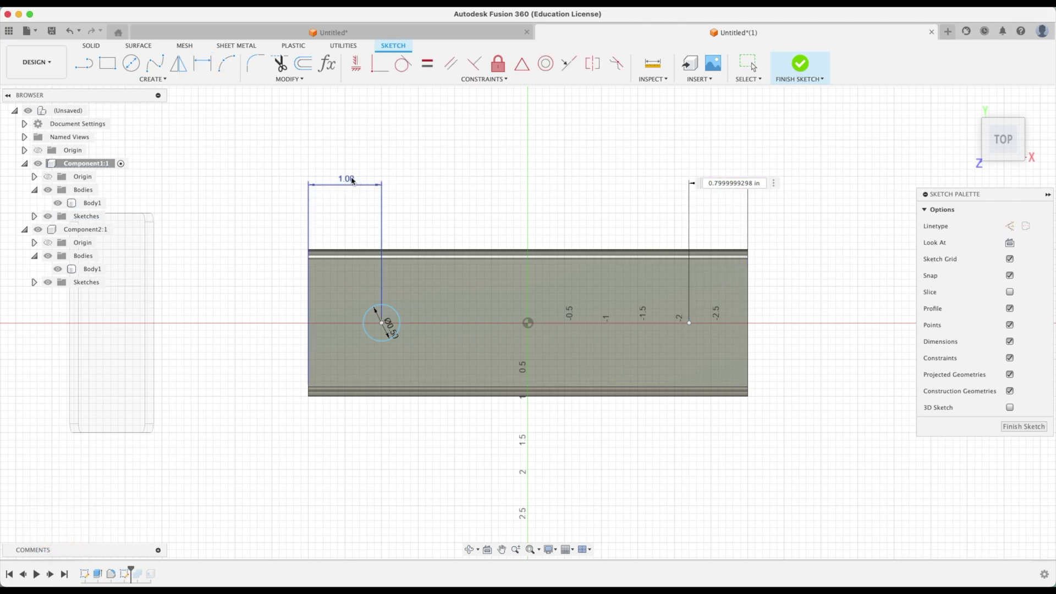
key(Return)
key(Escape)
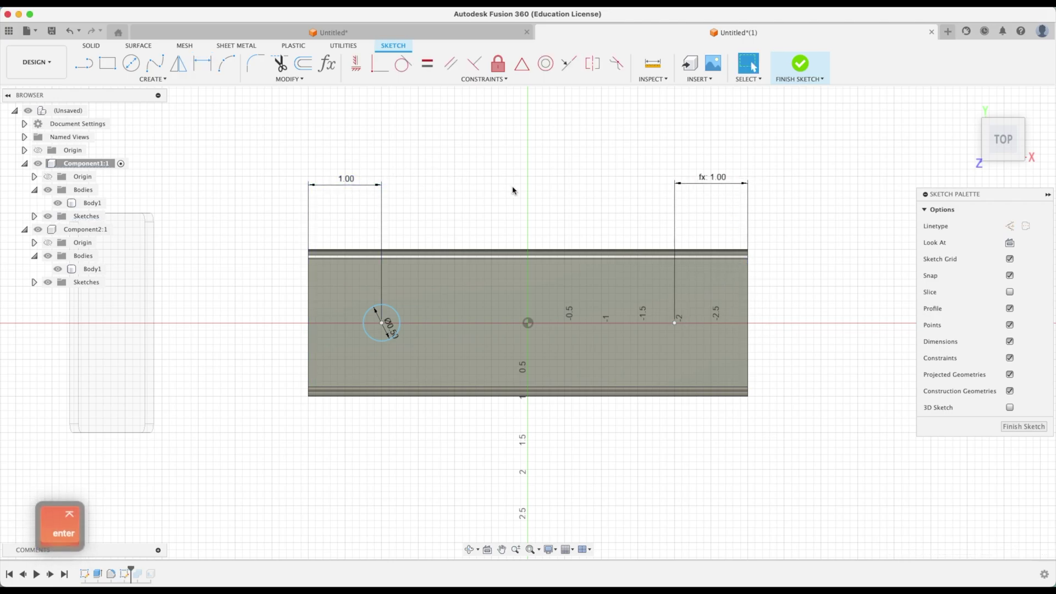
- Constrain the circle's centre and the far sketch point horizontally to the sketch origin, and finish the sketch
click(357, 65)
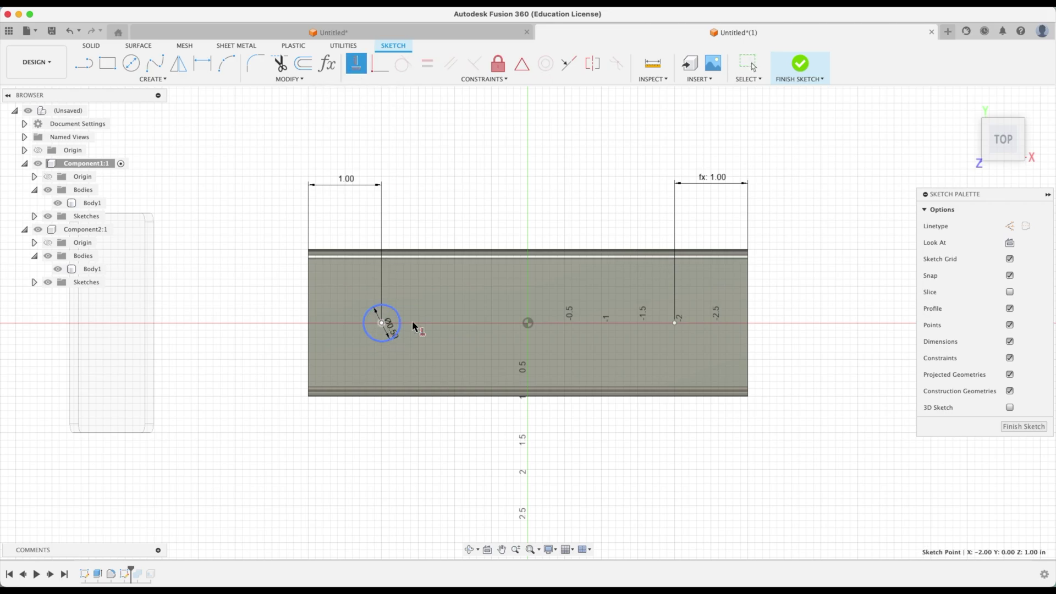
click(531, 324)
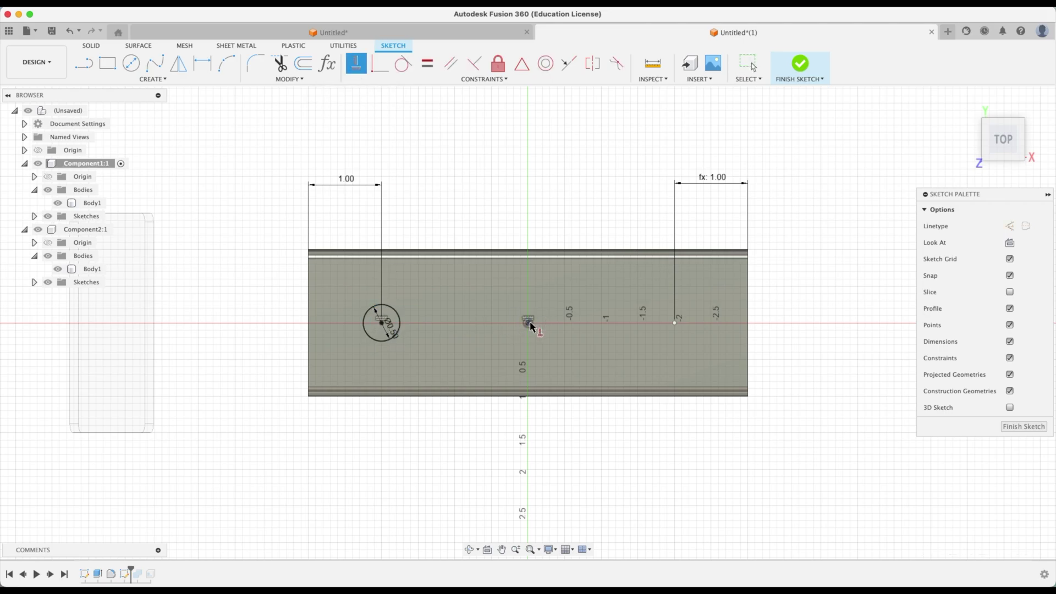
click(675, 324)
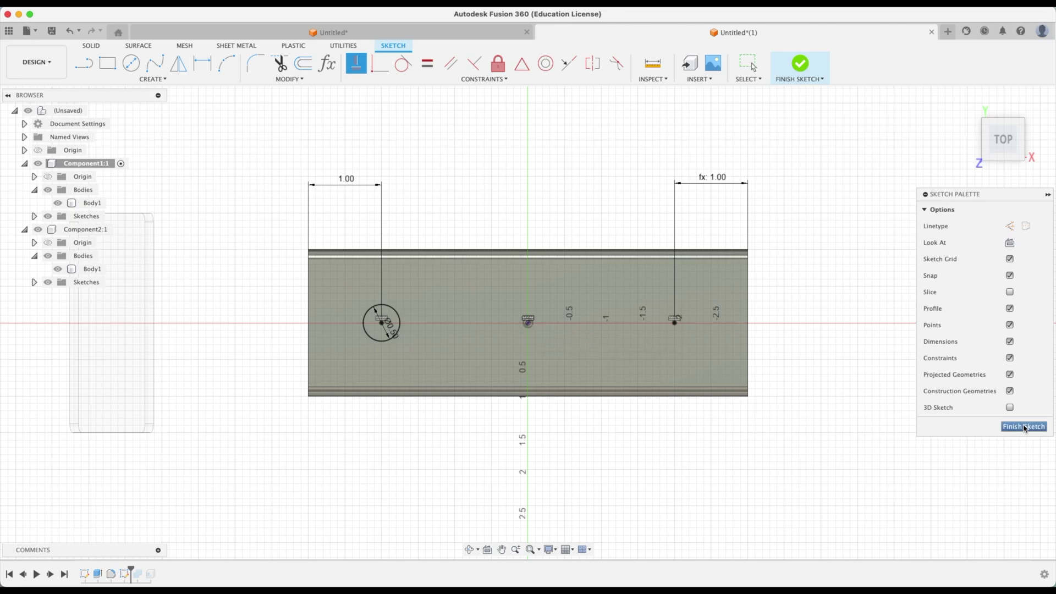
click(1024, 427)
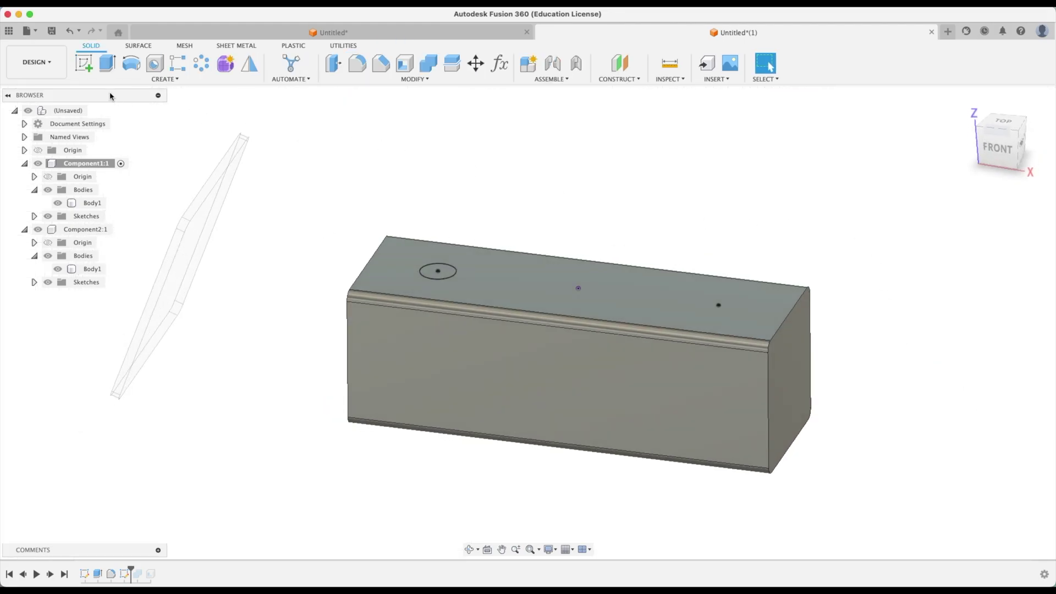
- Create a new sketch on the XZ origin plane through the middle of the box
click(84, 63)
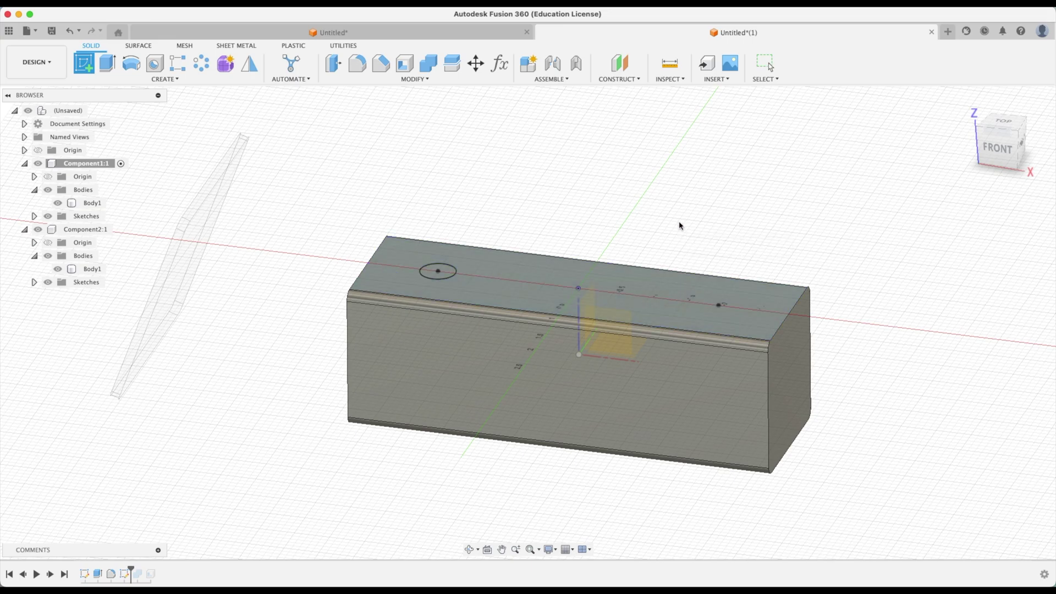
click(618, 349)
click(618, 346)
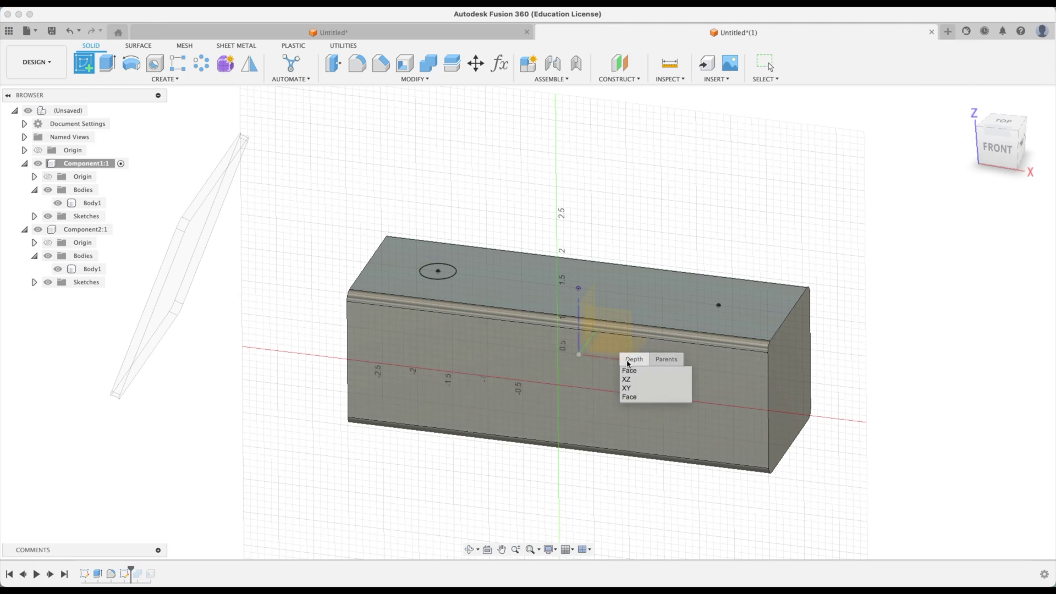
click(631, 380)
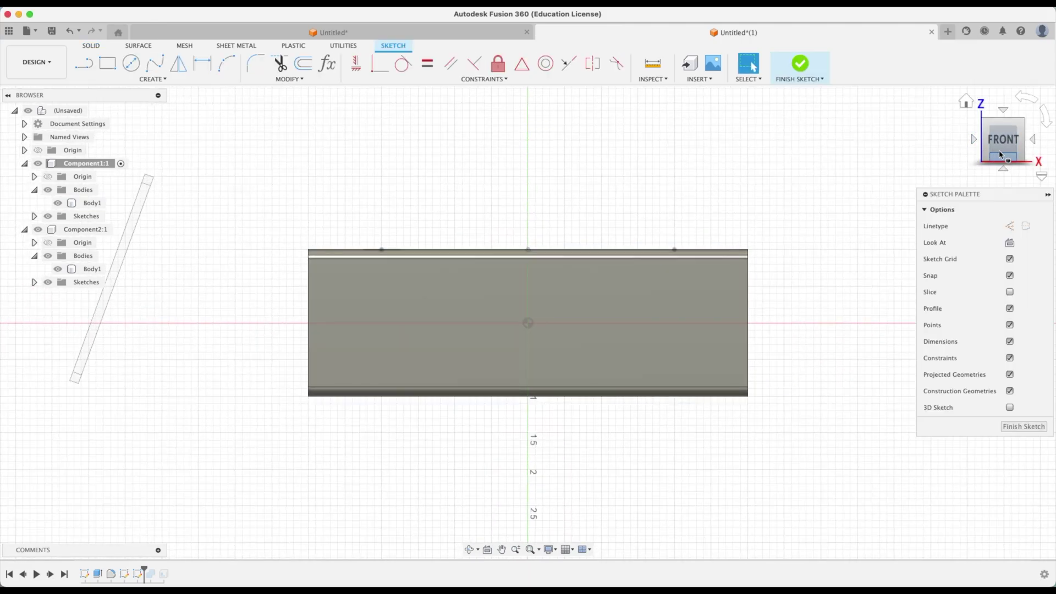
- Draw a vertical line about 2 in long upward from the centre of the circle on the top face
drag(1000, 154, 971, 173)
click(84, 66)
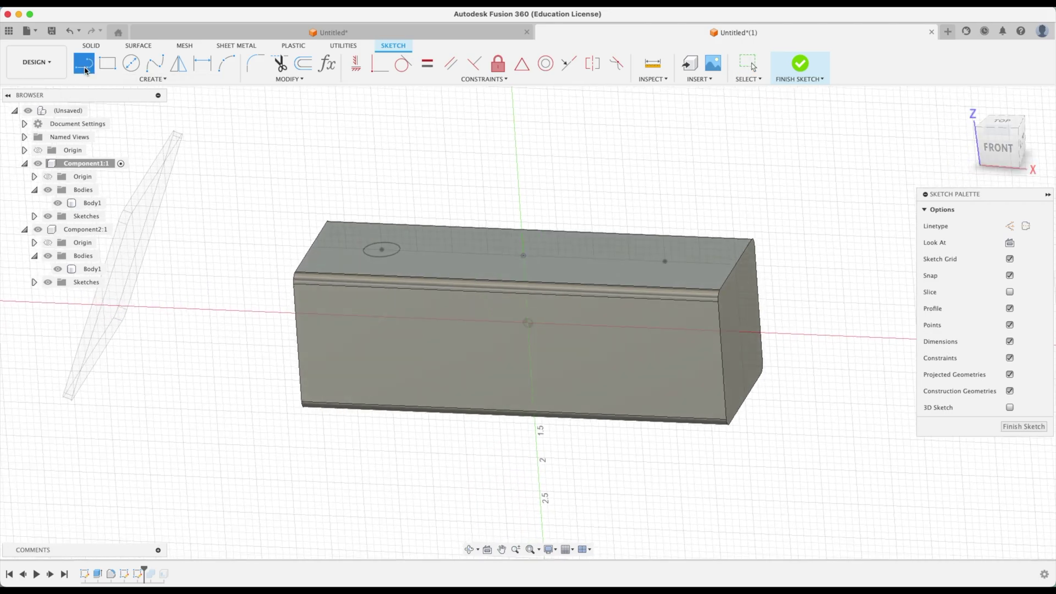
click(382, 250)
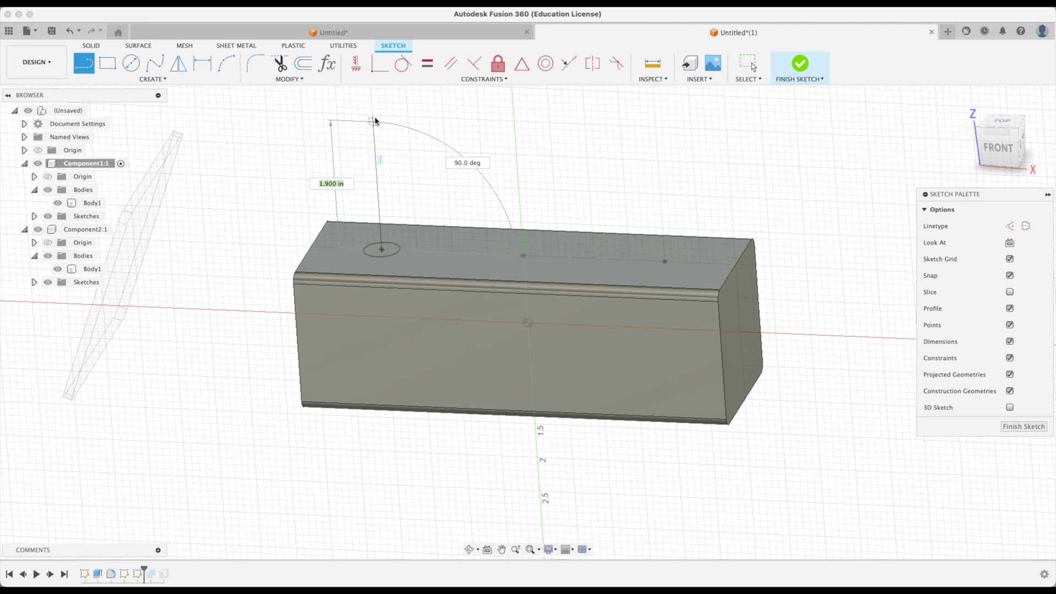
click(373, 115)
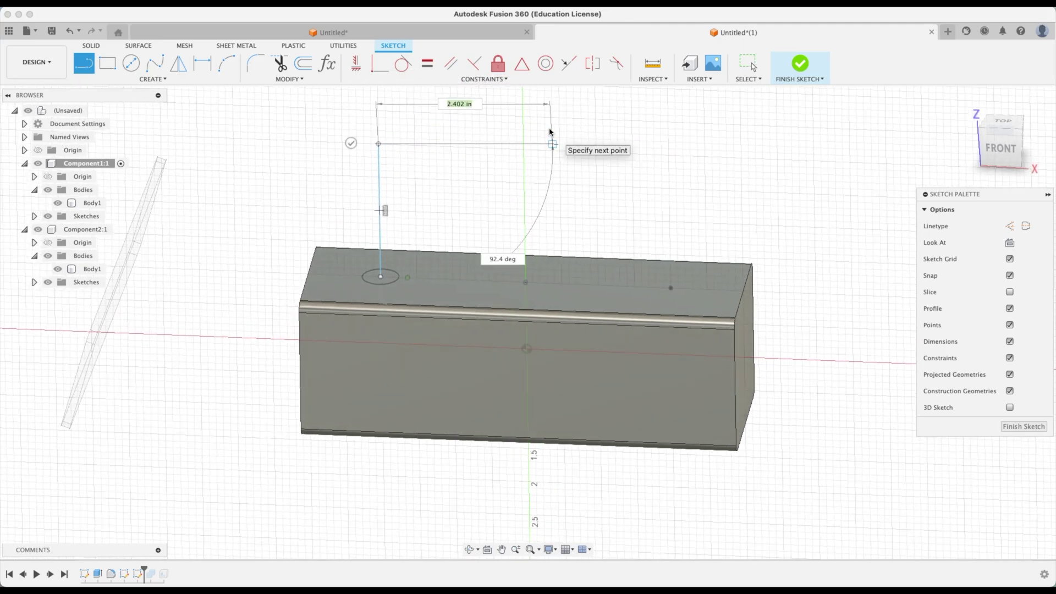
key(Escape)
- Dimension the vertical line's length and set it to 2 in
click(380, 187)
key(d)
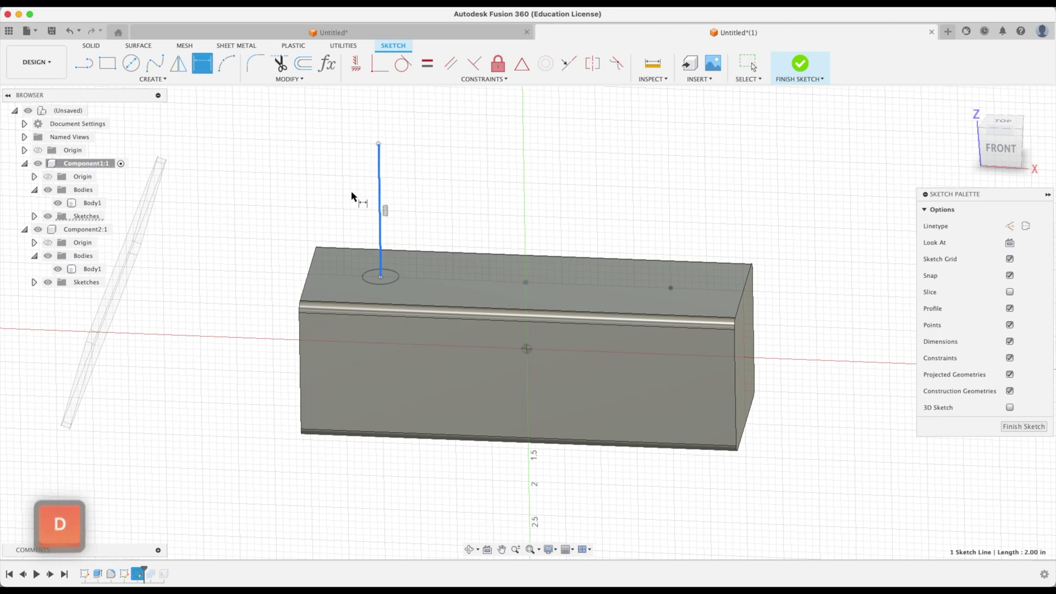
click(281, 190)
key(Return)
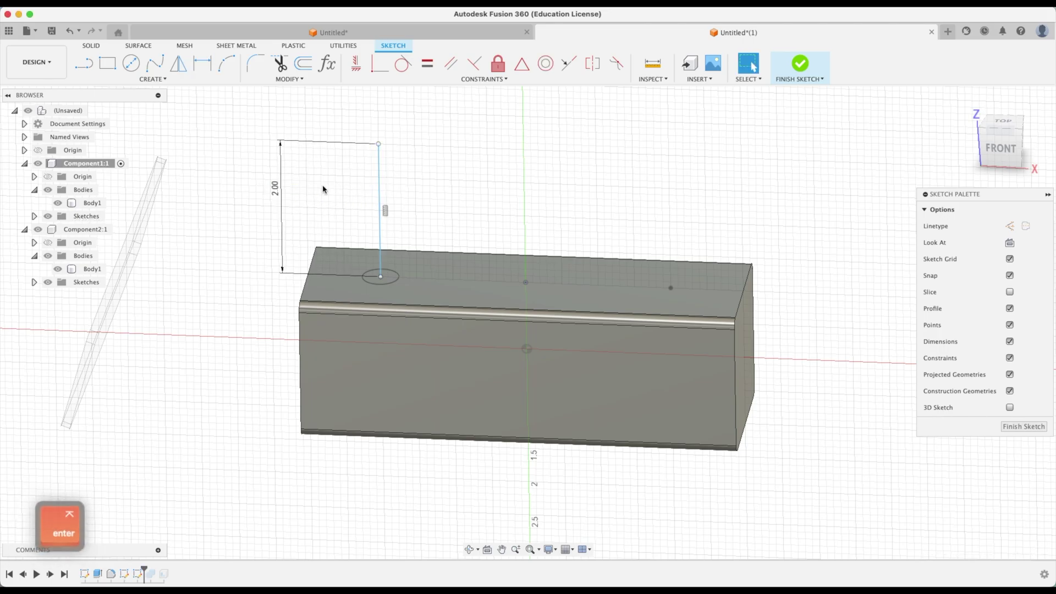
double_click(277, 188)
text(2)
key(Return)
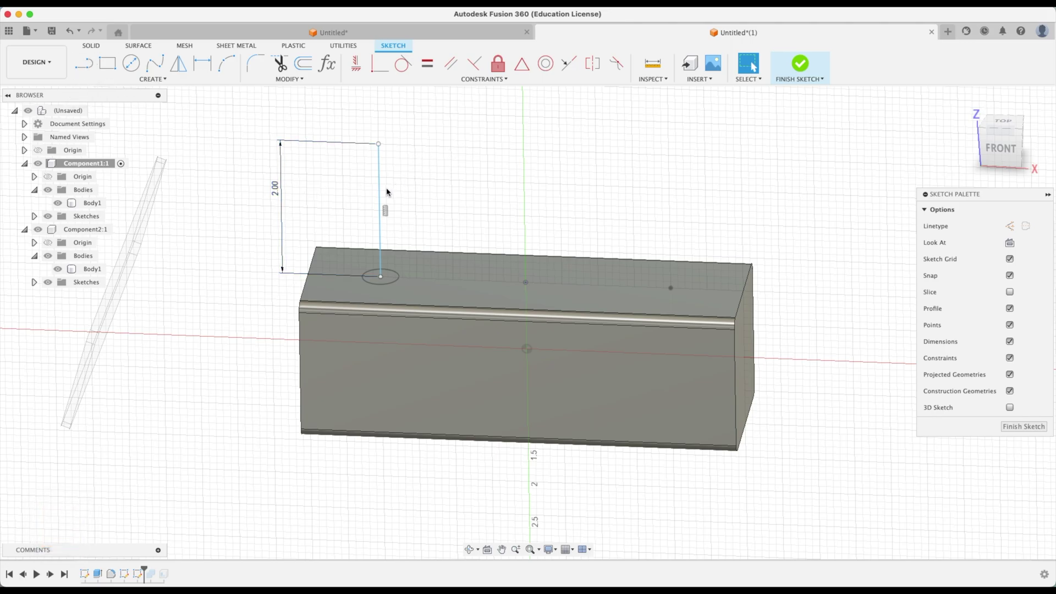
- Pull the line off the circle's centre, try a vertical alignment of its lower end with the centre, and undo that constraint
mouse_move(383, 193)
mouse_down()
mouse_move(348, 196)
mouse_move(408, 156)
mouse_move(414, 137)
mouse_move(424, 156)
mouse_up()
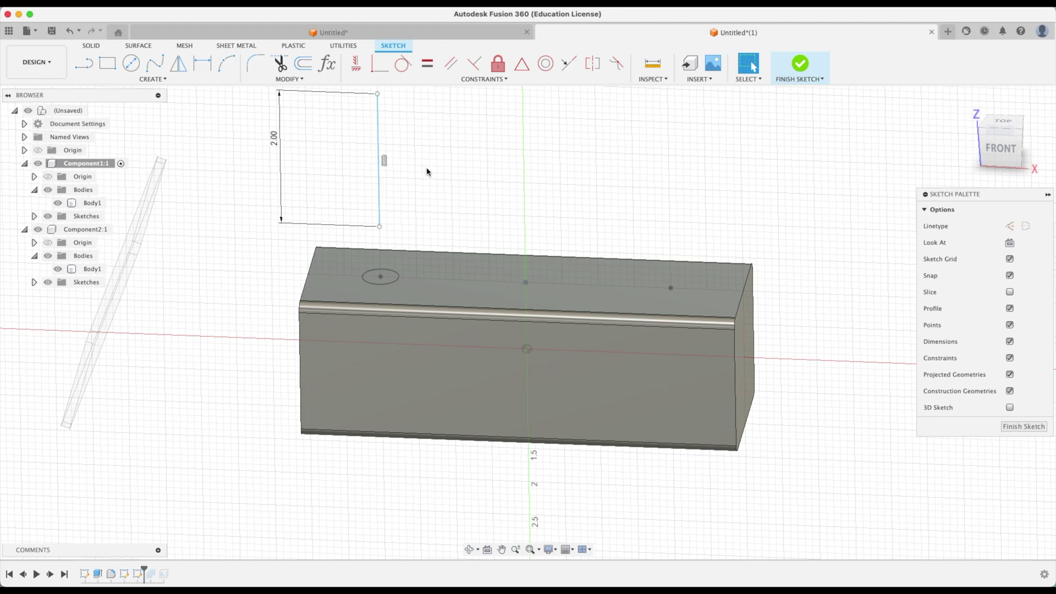
click(359, 68)
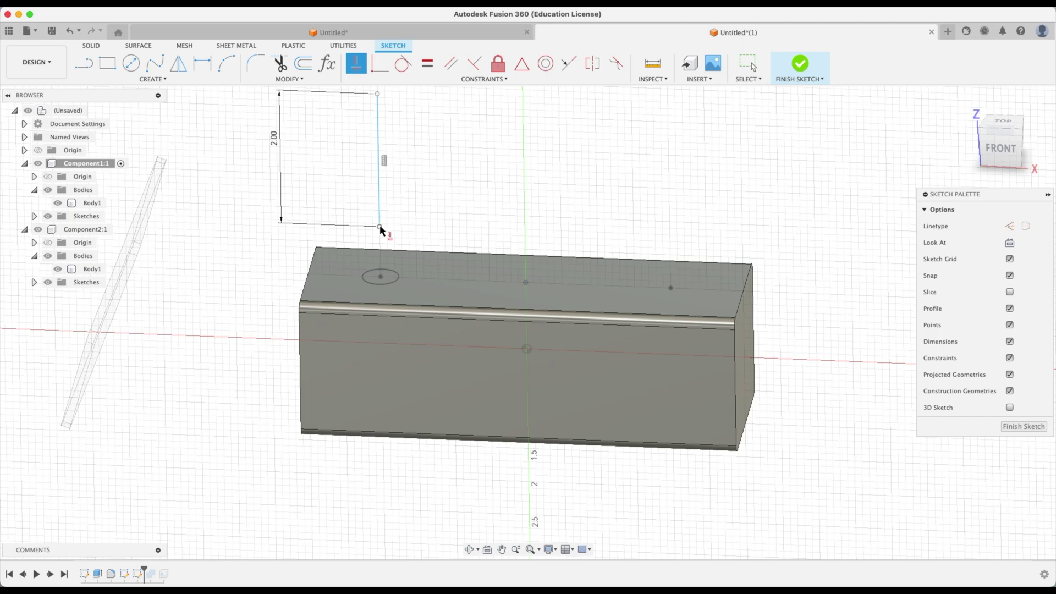
click(381, 276)
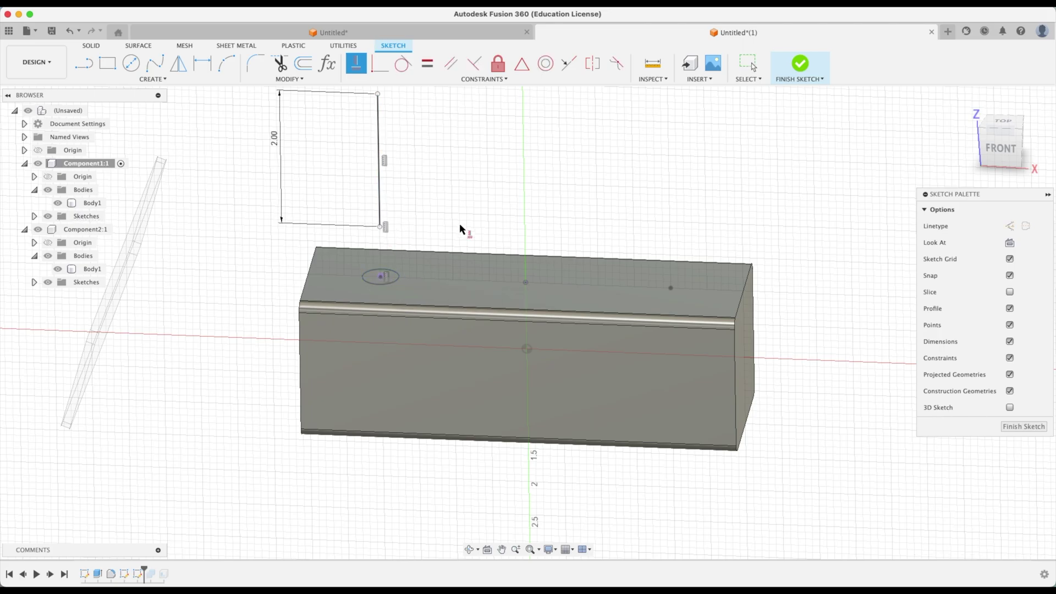
key(Escape)
key(super+z)
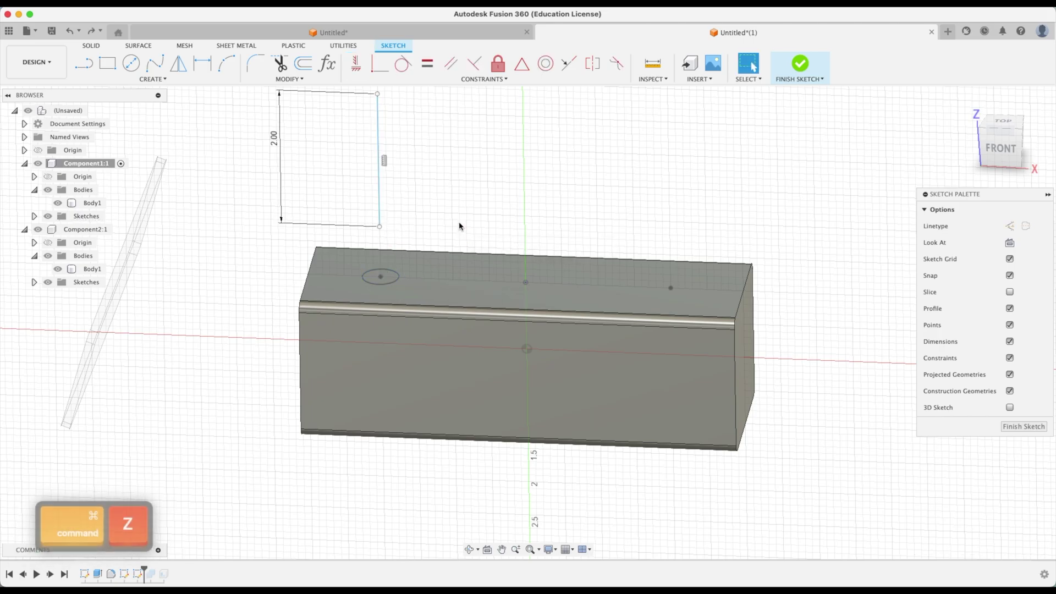
- Make the line's lower endpoint coincident with the circle's centre
click(380, 63)
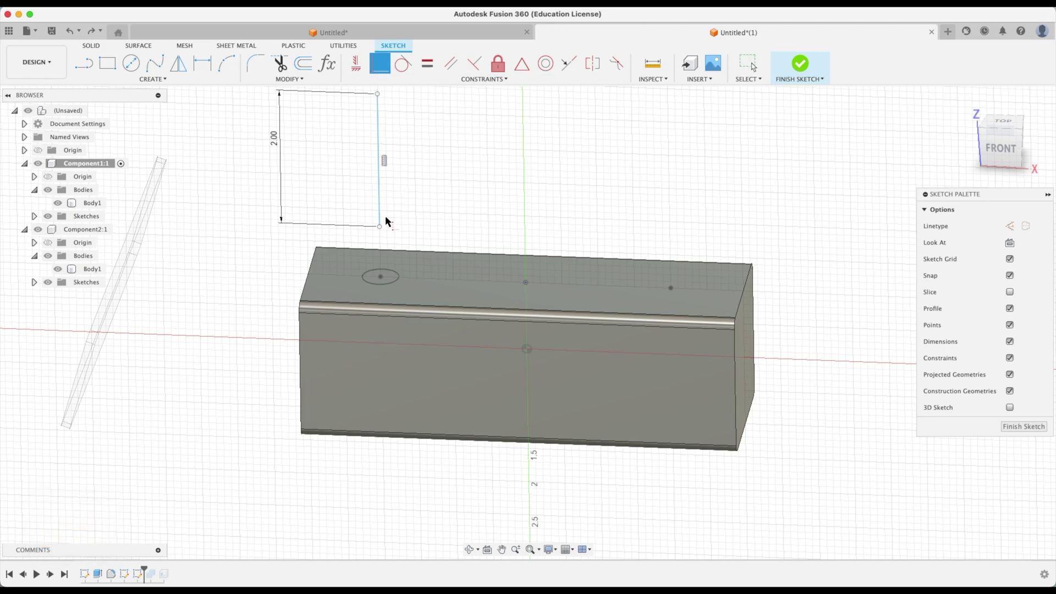
click(381, 277)
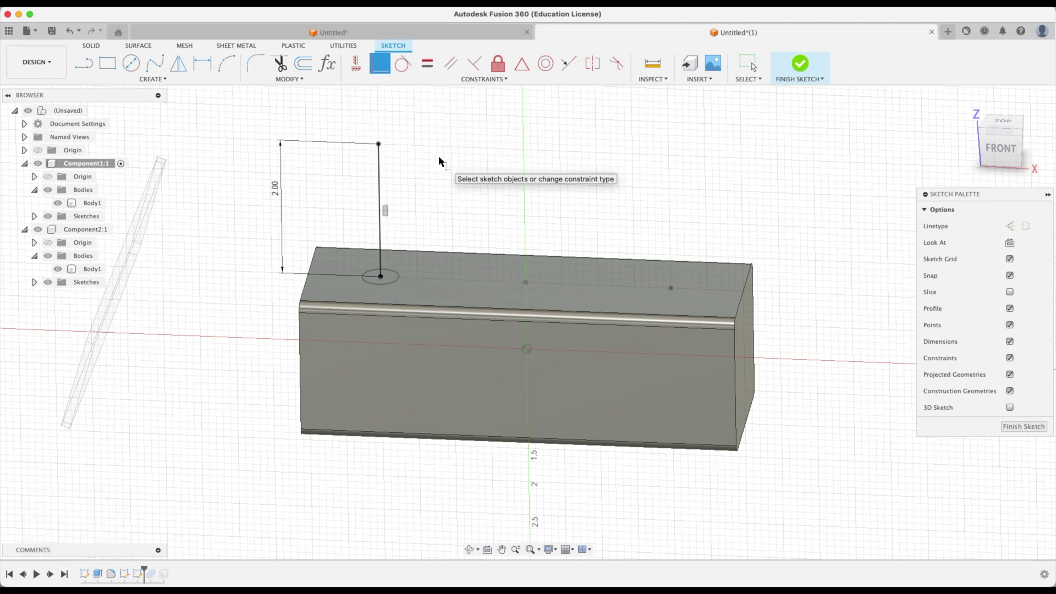
key(Escape)
- Draw a 2 in vertical line upward from the sketch point at the far end of the top face
click(83, 63)
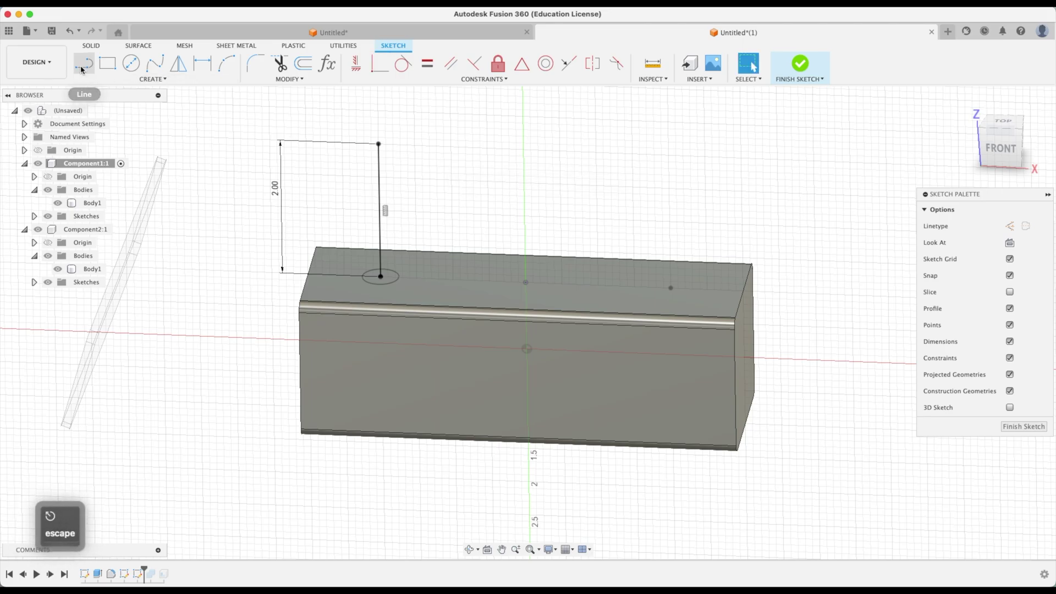
click(671, 287)
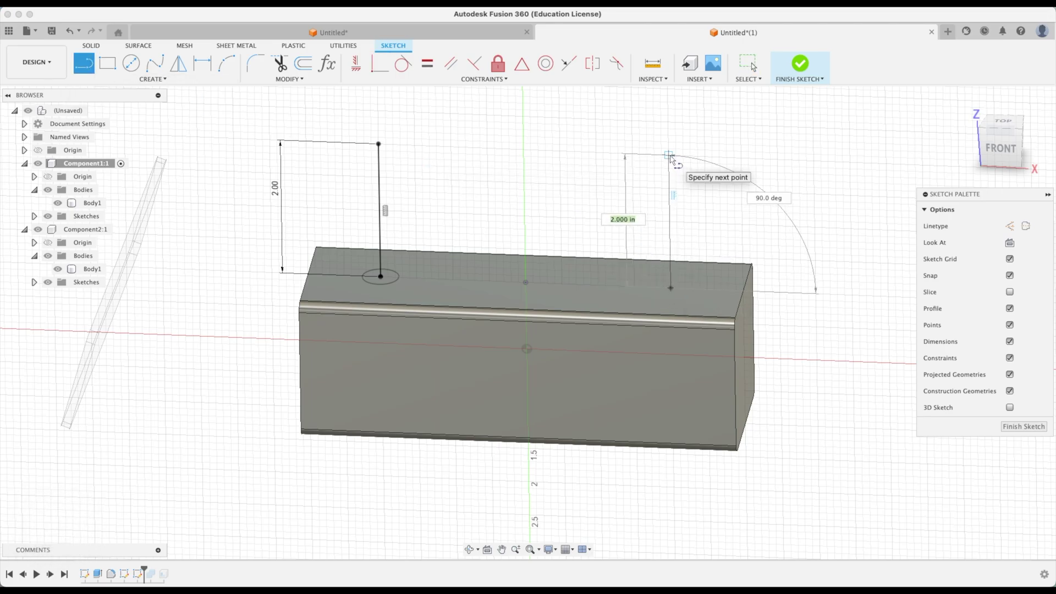
text(0)
key(BackSpace)
text(2)
key(Return)
key(Escape)
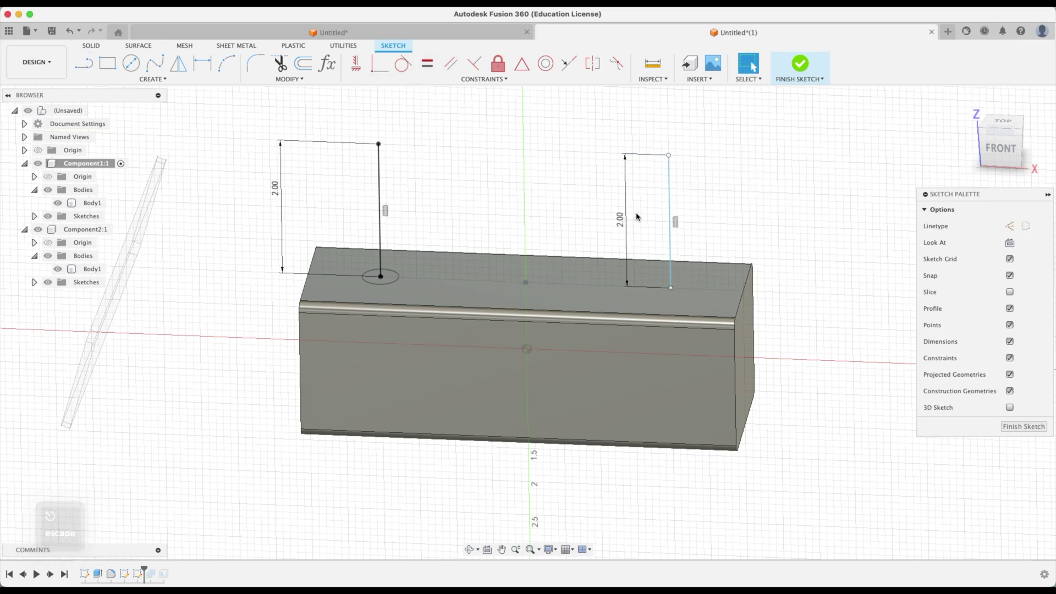
- Pull the second line off the sketch point to test its attachment, then undo the move and the line
drag(668, 207, 633, 177)
key(Escape)
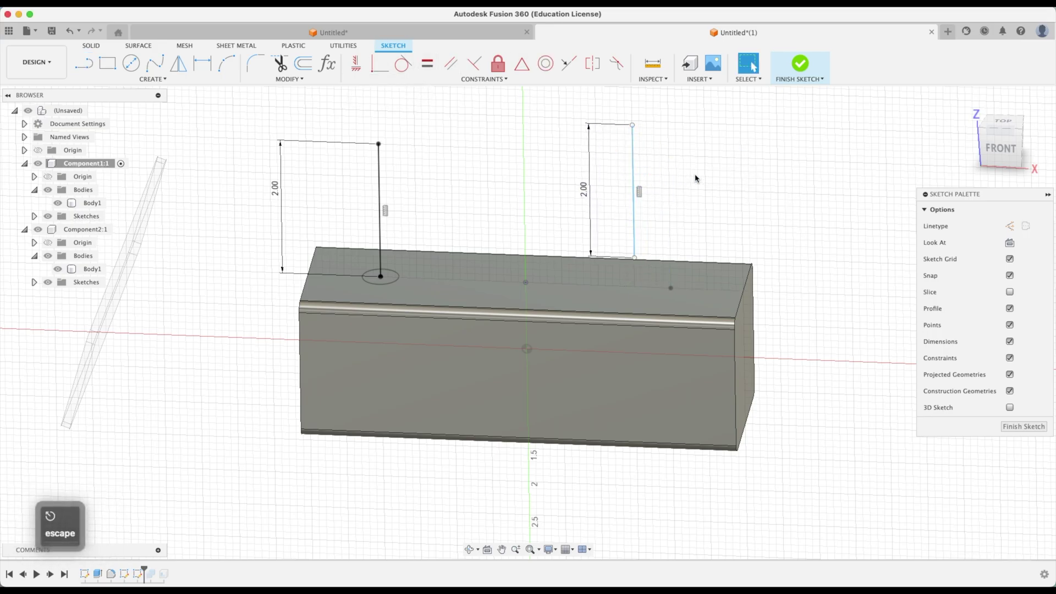
key(super)
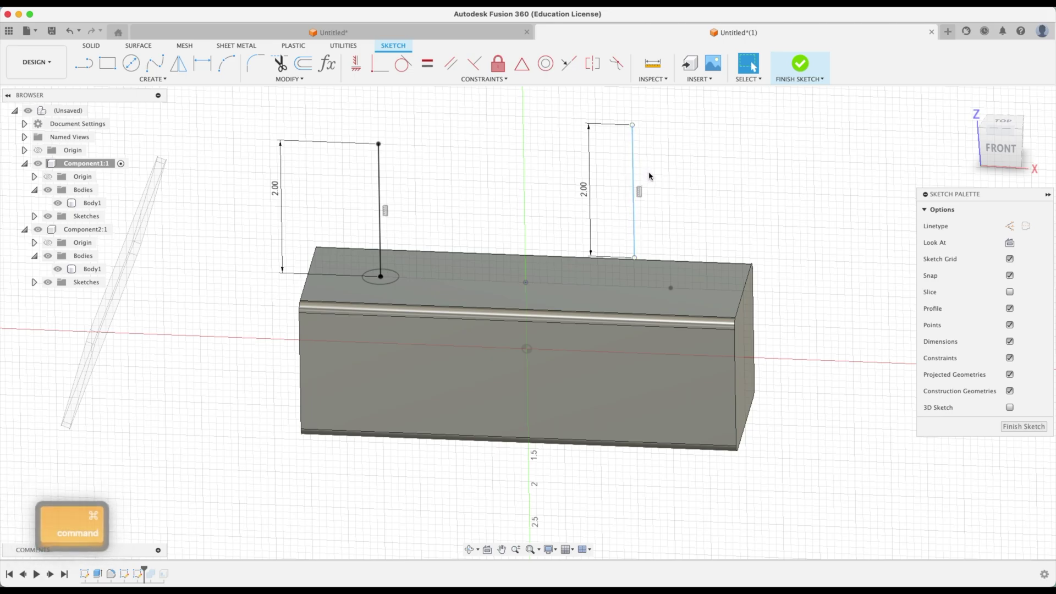
key(super+z)
key(super+z)
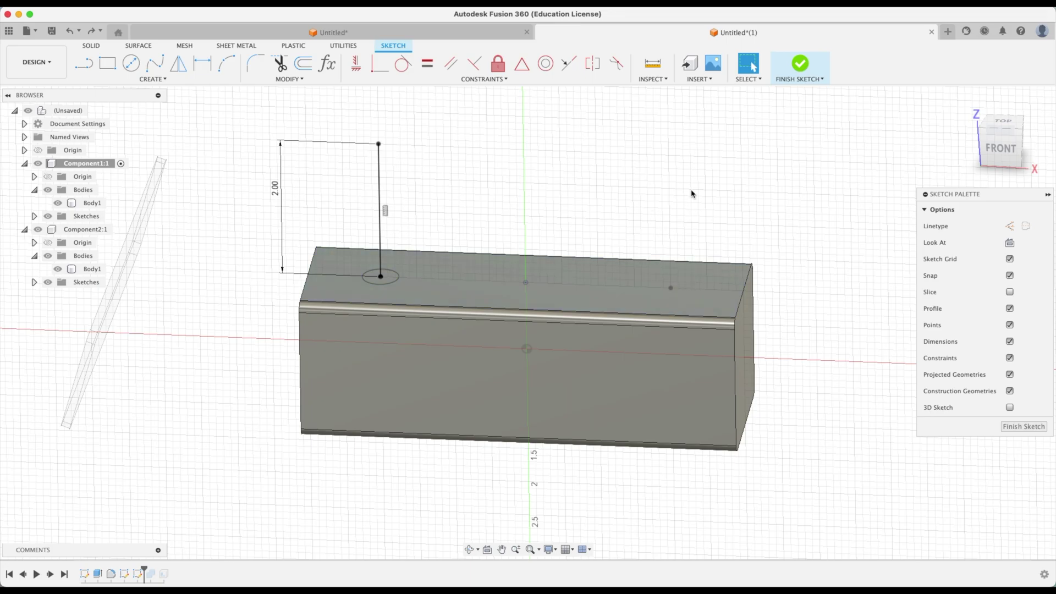
- Project the far sketch point on the top face into the current sketch, keeping the projection link
key(p)
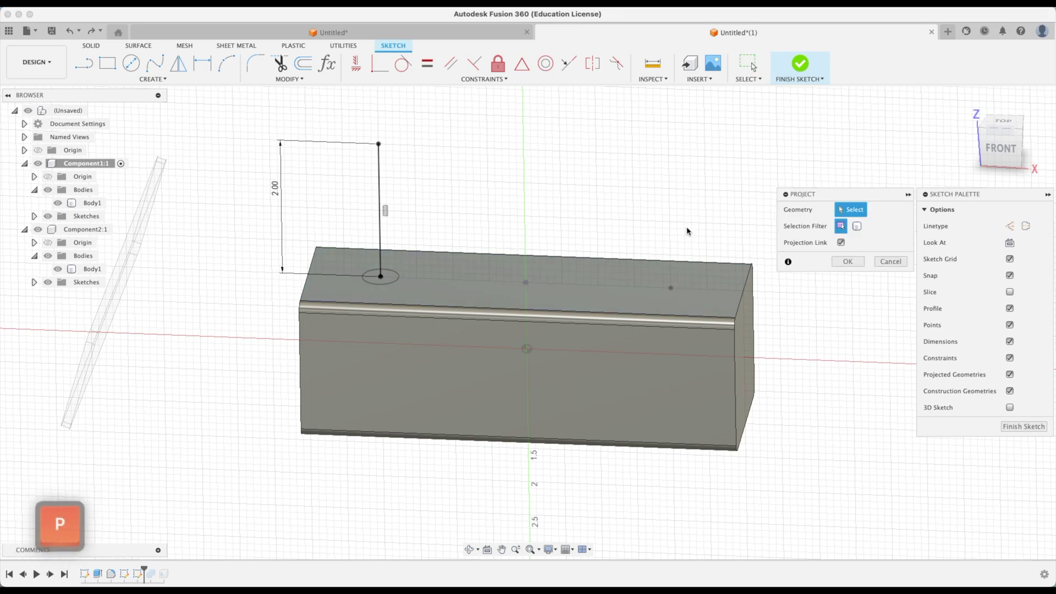
click(671, 289)
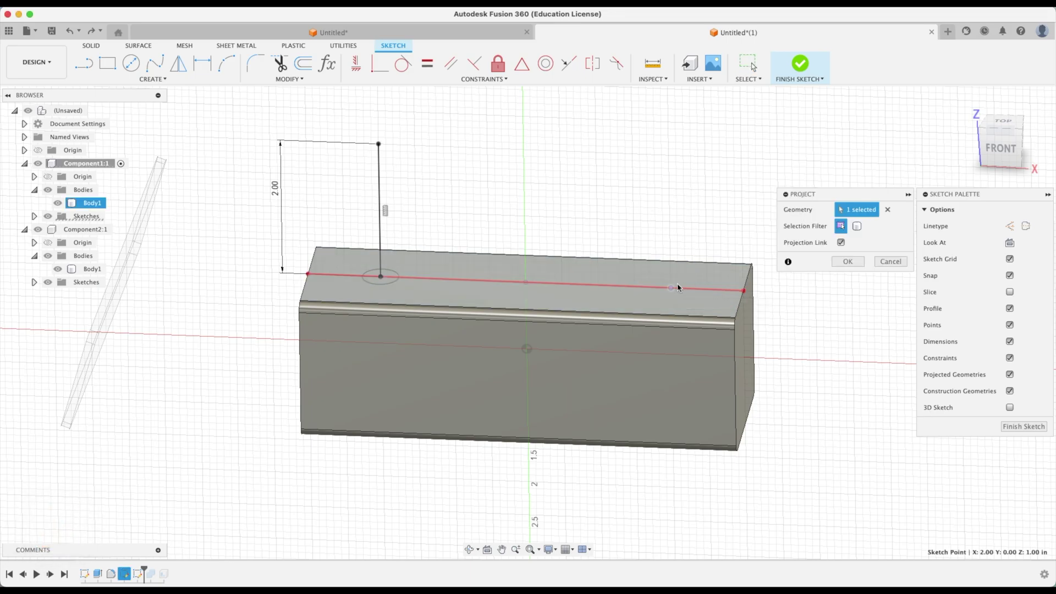
click(848, 262)
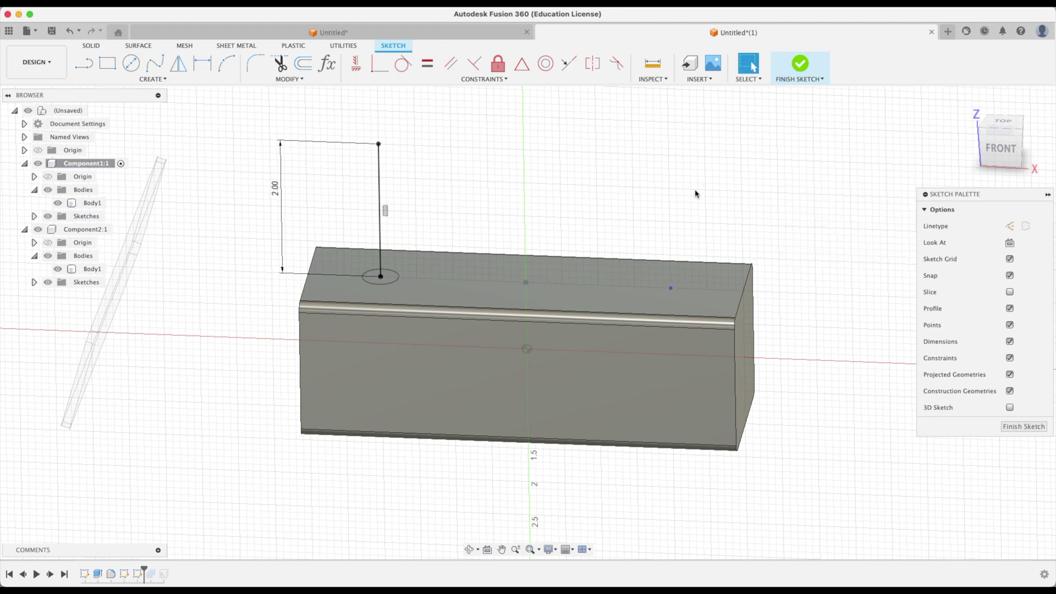
- Draw a 2 in vertical line upward from the projected point
click(672, 289)
text(2)
key(Return)
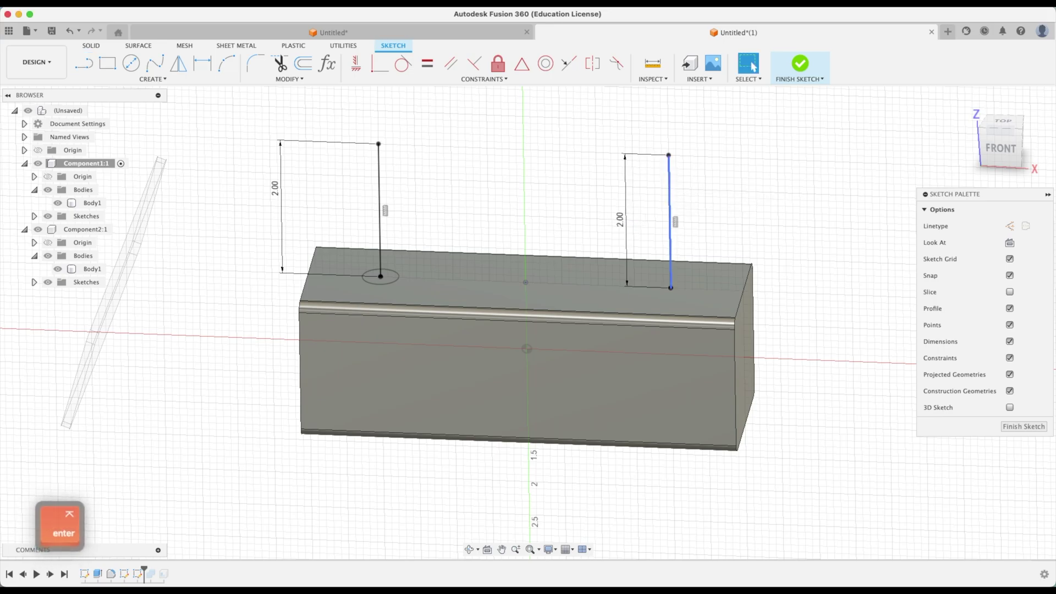
click(749, 170)
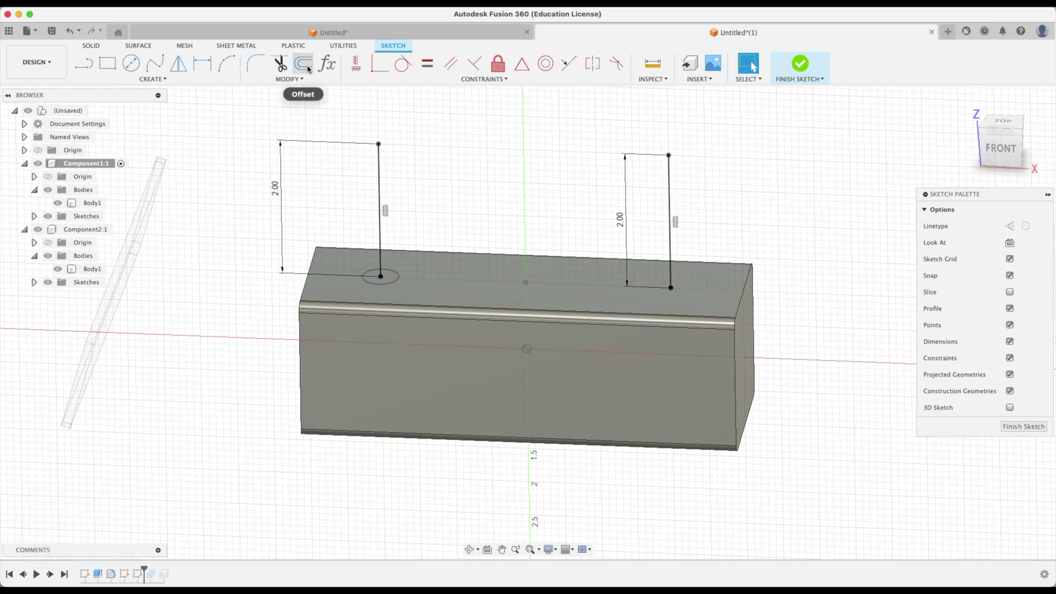
- Connect the upper ends of the two vertical lines with a horizontal line and finish the sketch
click(85, 67)
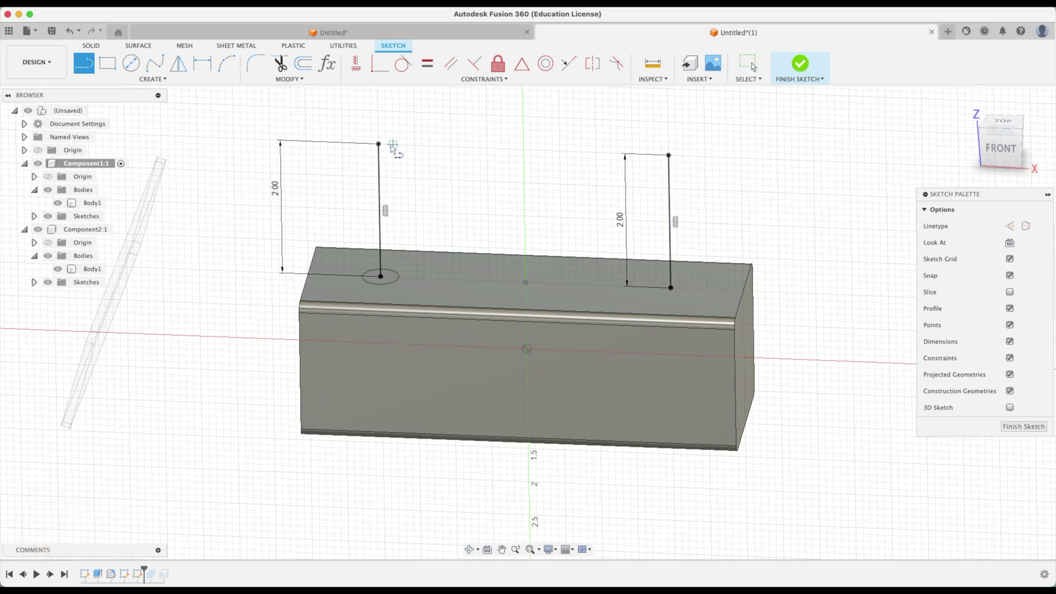
click(669, 155)
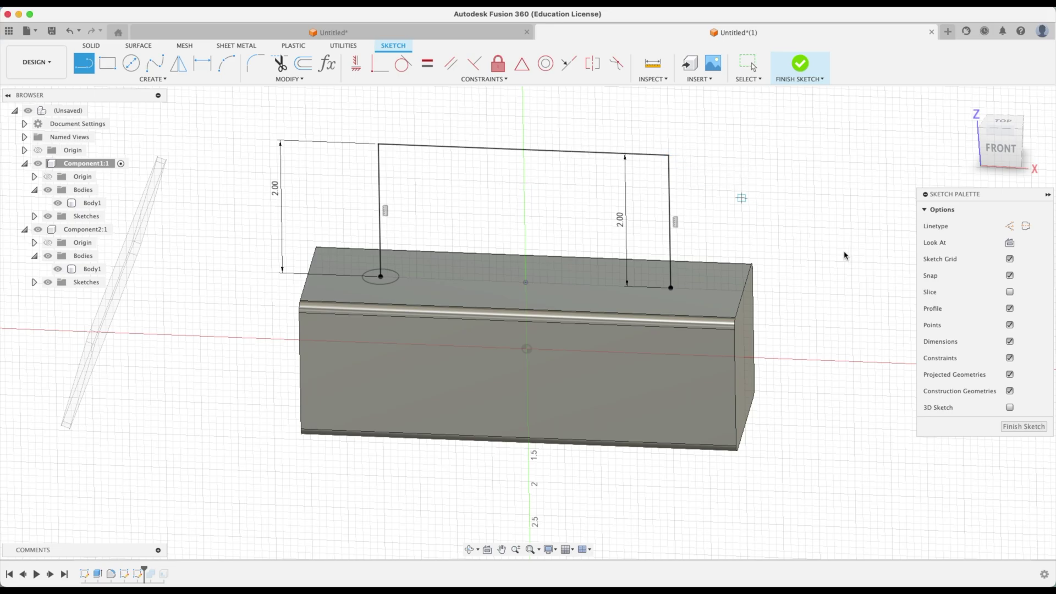
click(1015, 427)
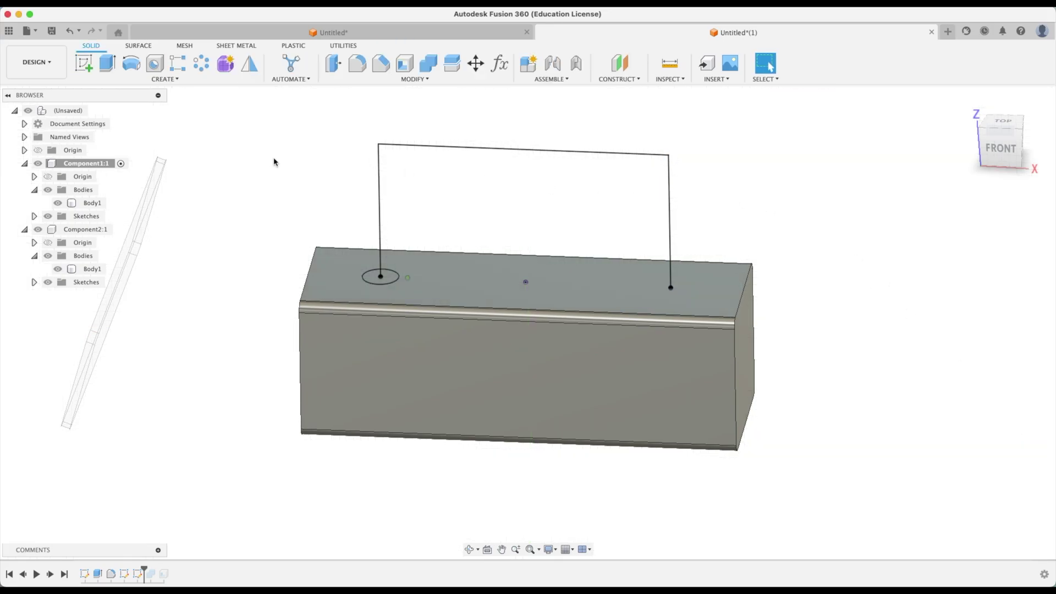
- Sweep the circular profile along the three-line handle path above the box, joining it to the body
click(165, 79)
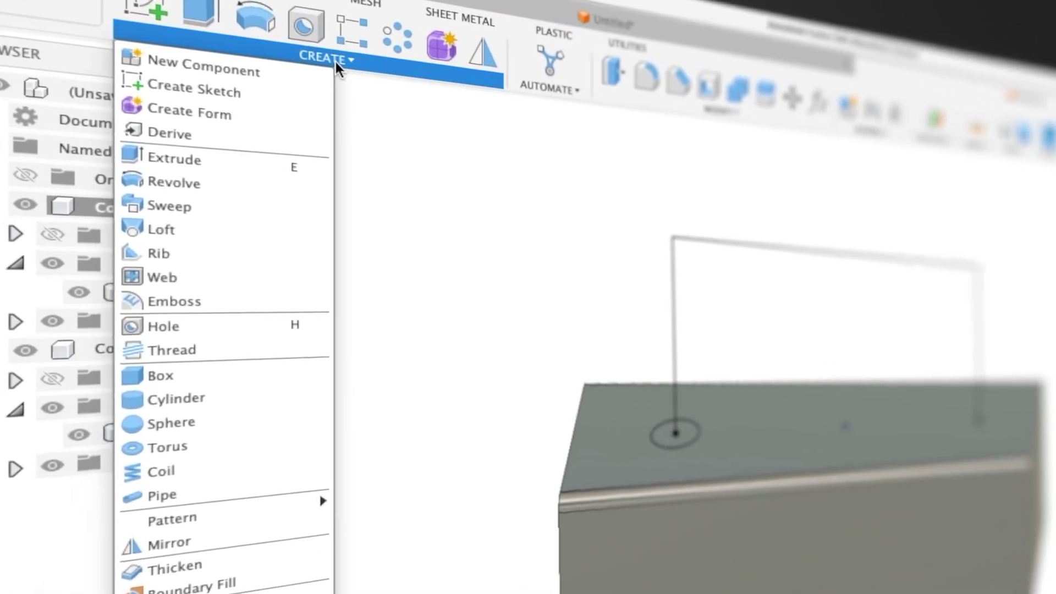
mouse_move(218, 207)
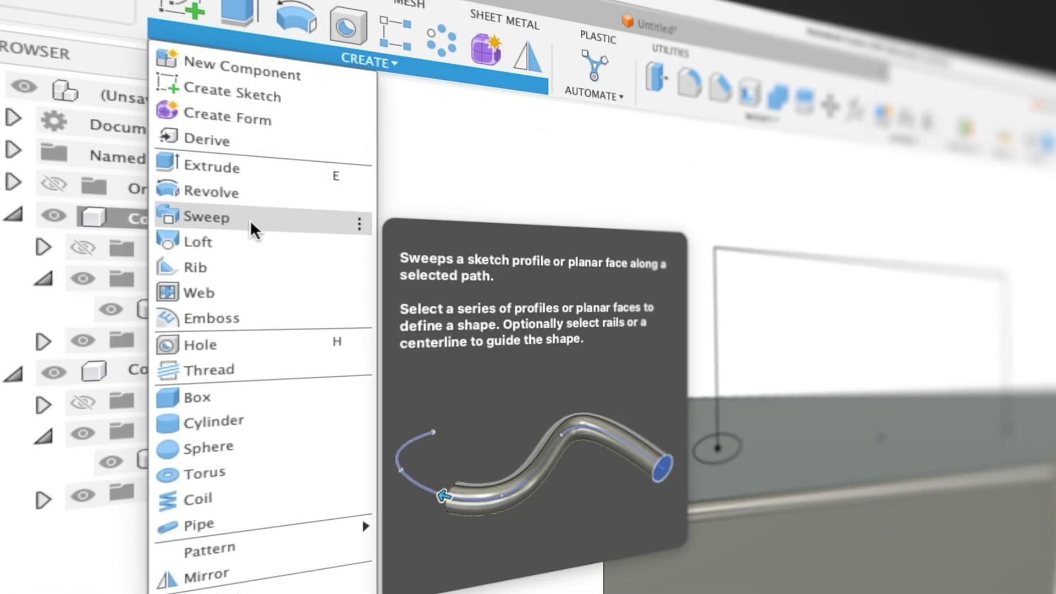
click(247, 219)
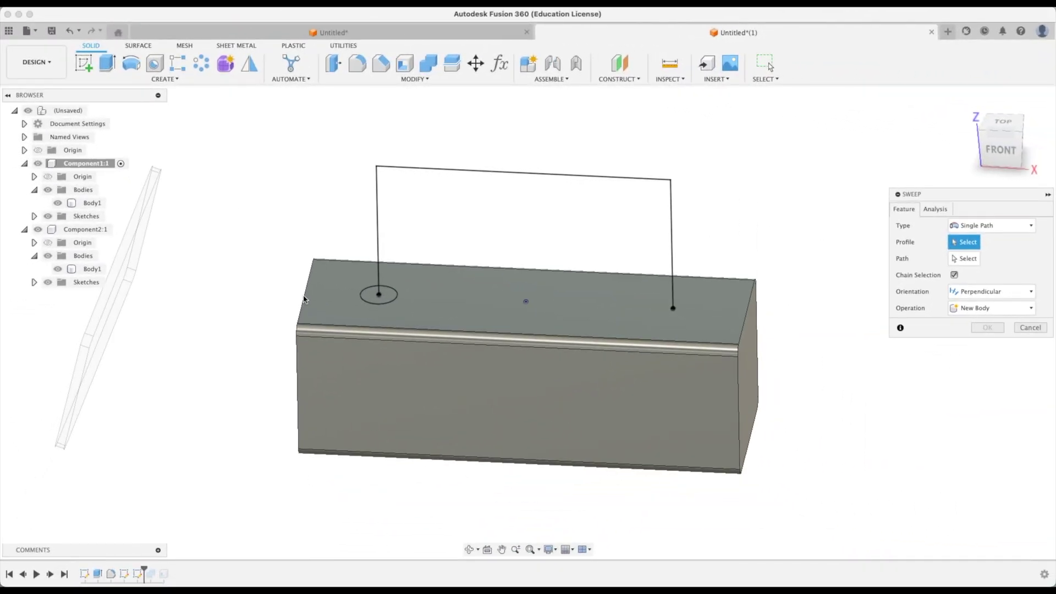
click(393, 296)
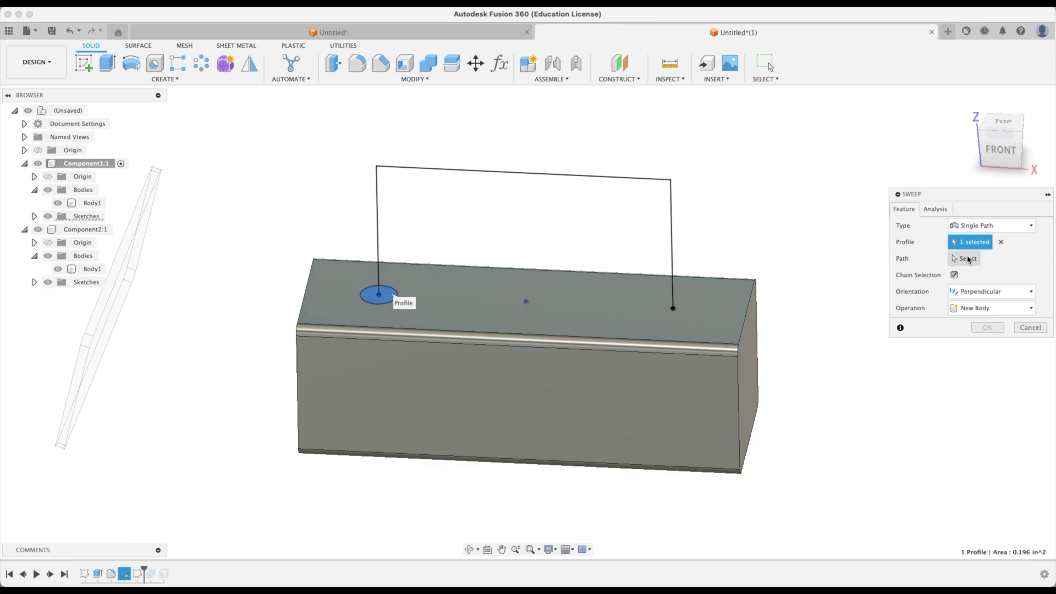
click(380, 249)
shift+scroll(821, 190, down, 5)
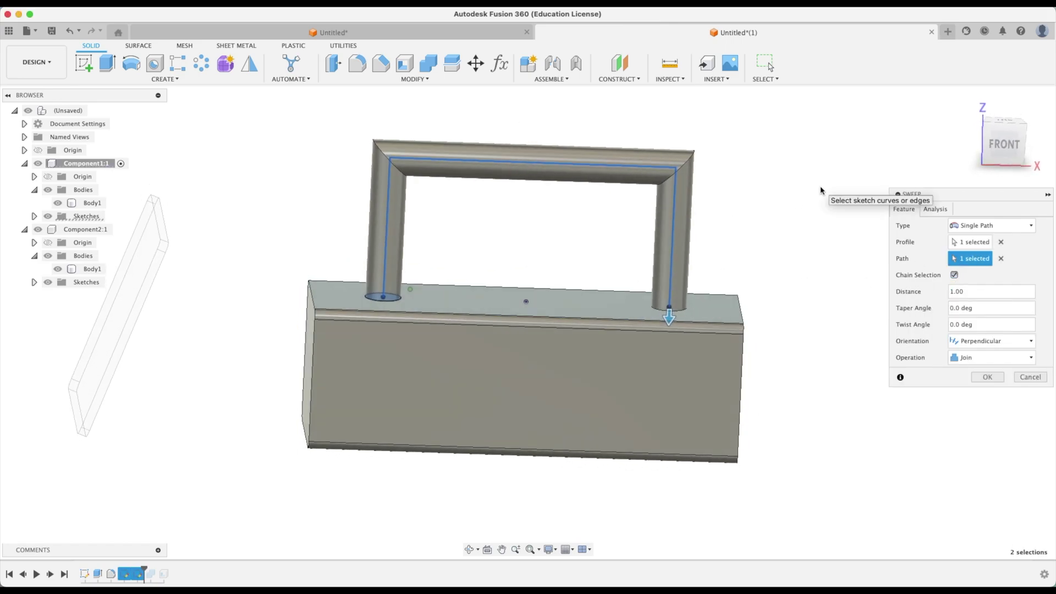
shift+scroll(820, 191, up, 5)
key(Return)
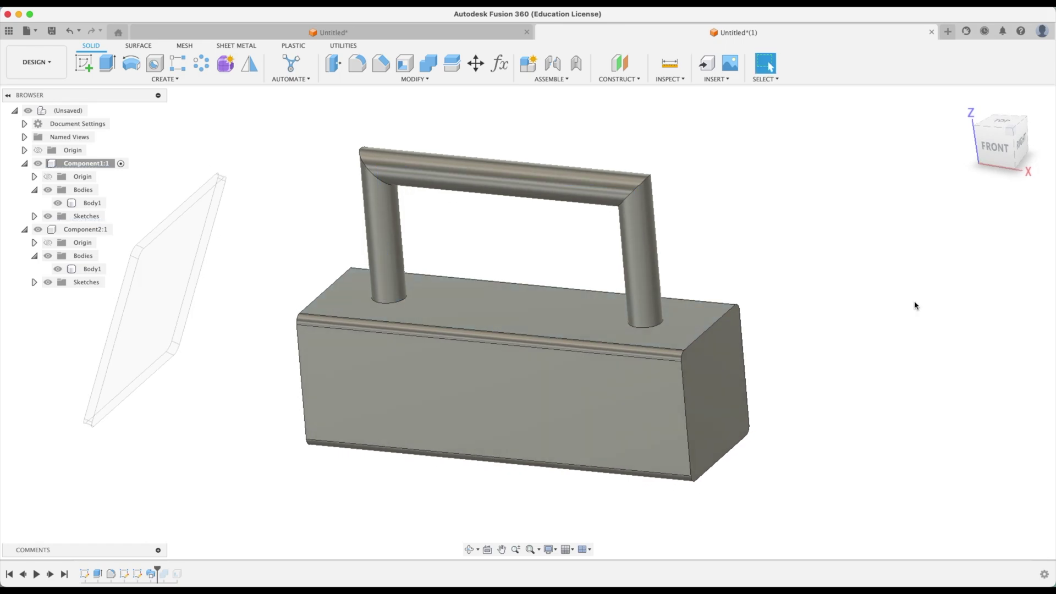
shift+scroll(915, 306, left, 5)
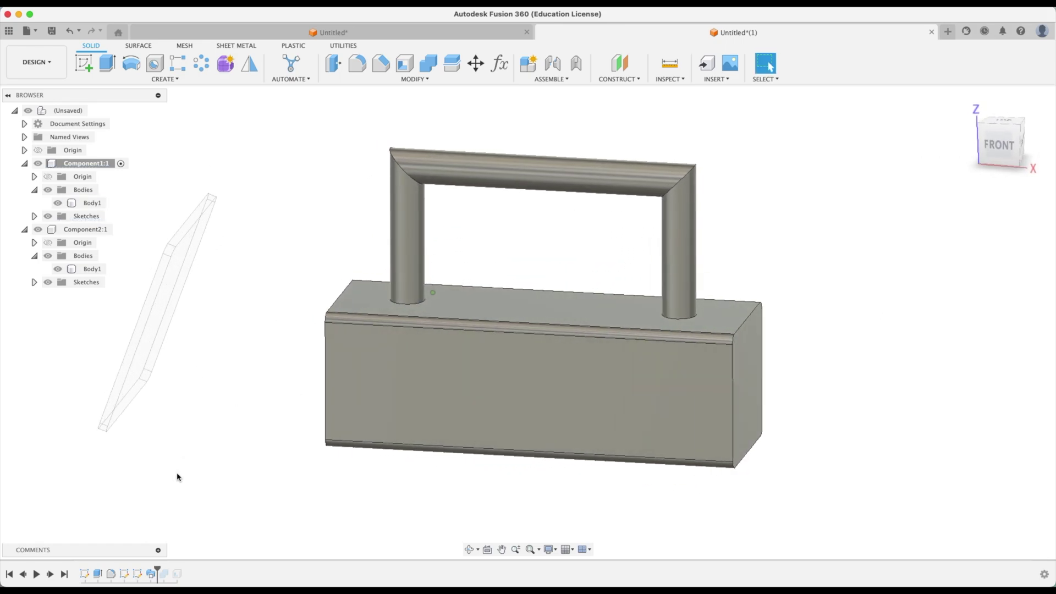
- Roll the timeline marker forward to the end, restoring the combine with the flared part and the shell
drag(156, 569, 171, 571)
shift+scroll(274, 495, right, 5)
shift+scroll(479, 491, left, 8)
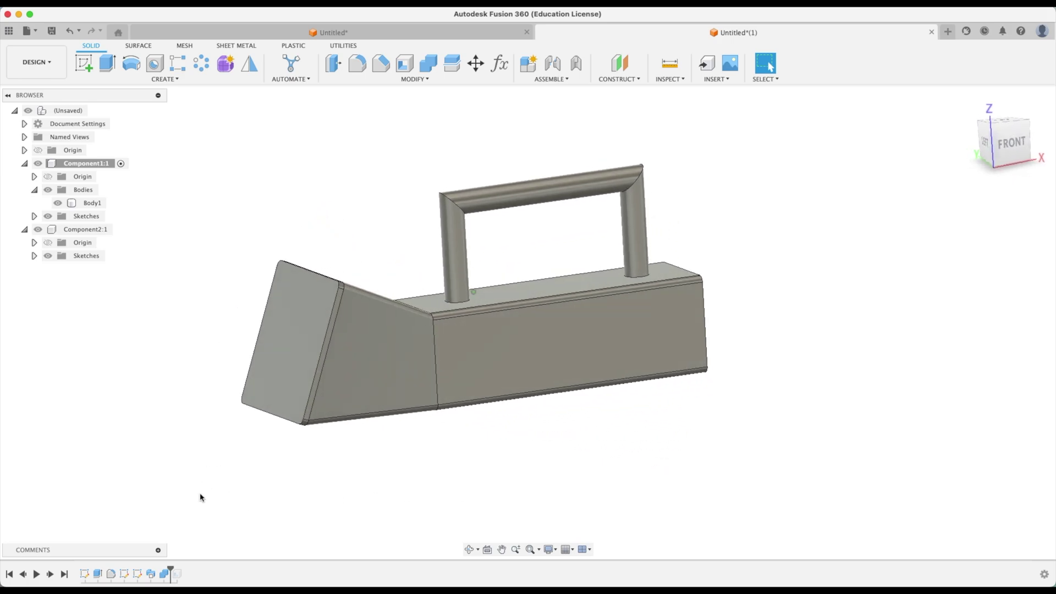
click(176, 573)
shift+scroll(312, 510, left, 8)
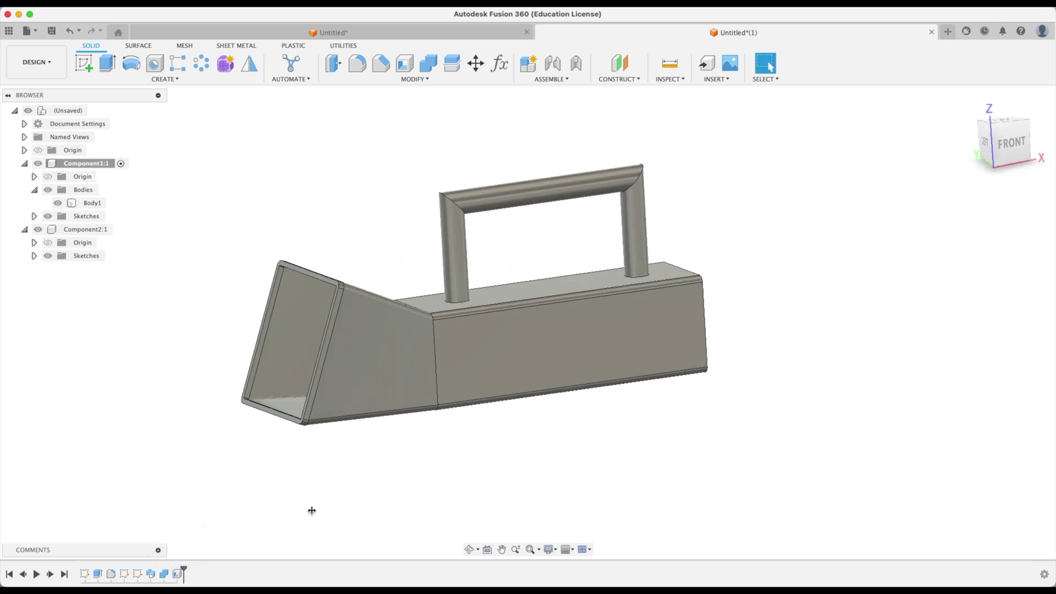
- Examine the shelled body with its handle from both ends, including the flared opening and its rim
shift+scroll(313, 510, right, 8)
shift+scroll(315, 508, right, 8)
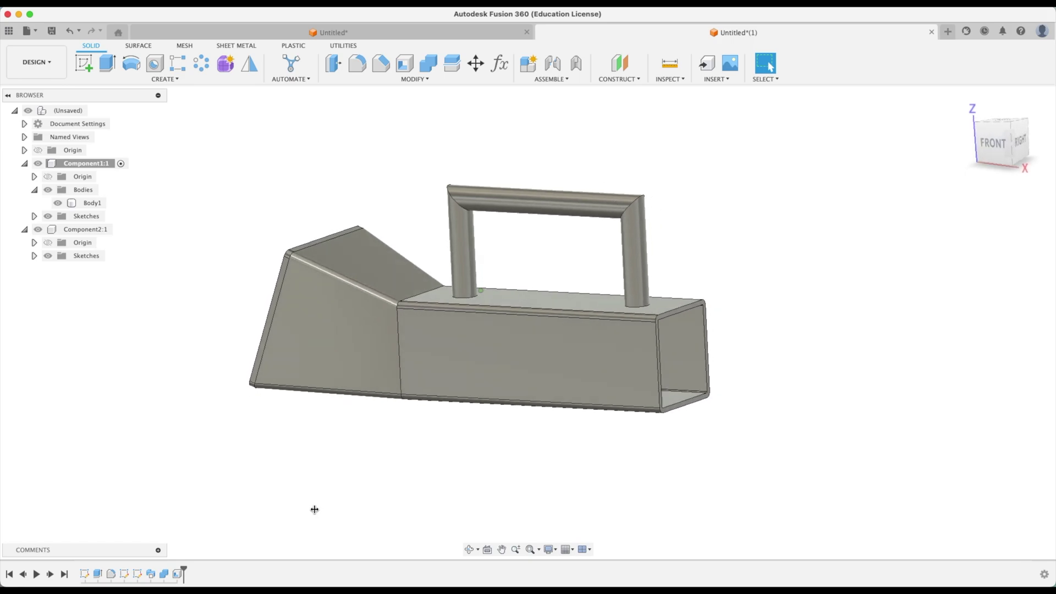
shift+scroll(317, 507, left, 10)
shift+scroll(188, 551, left, 10)
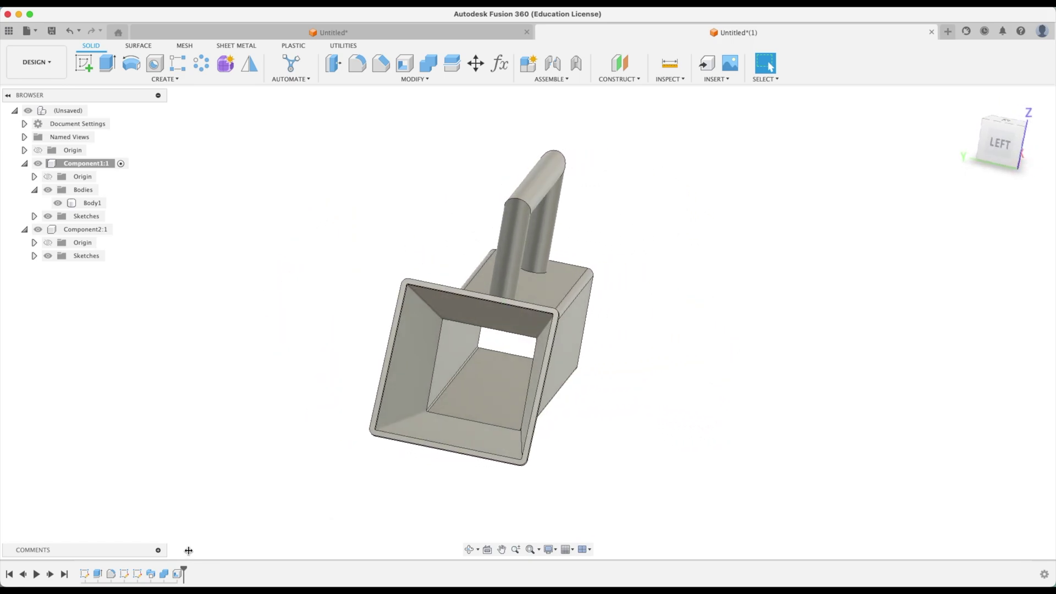
shift+scroll(189, 550, right, 10)
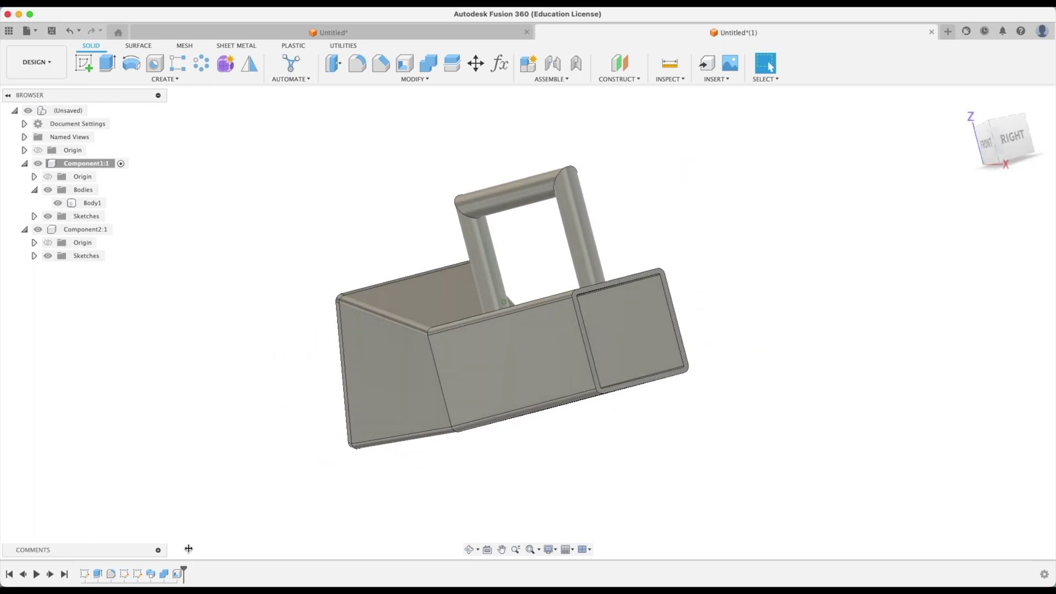
shift+scroll(189, 549, right, 5)
shift+scroll(188, 549, left, 10)
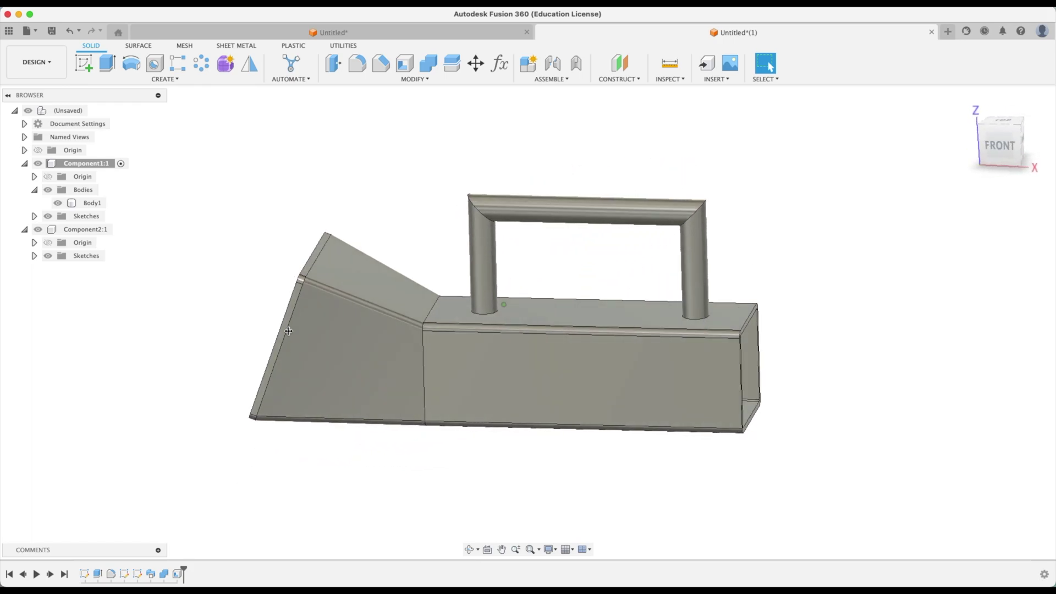
shift+scroll(290, 318, left, 5)
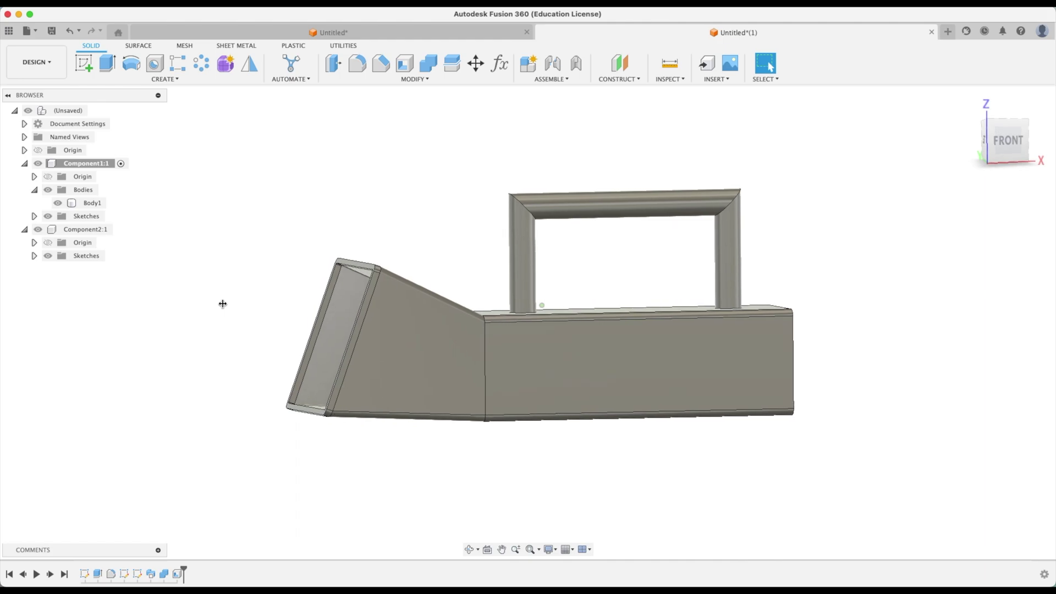
shift+scroll(223, 304, left, 3)
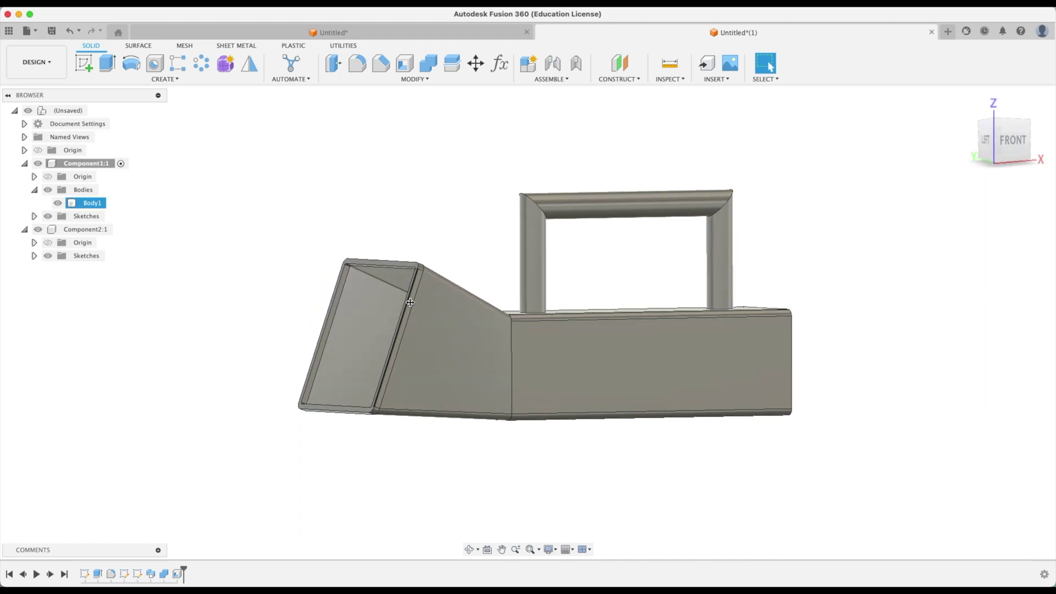
shift+scroll(415, 299, up, 1)
click(409, 247)
shift+scroll(408, 247, up, 5)
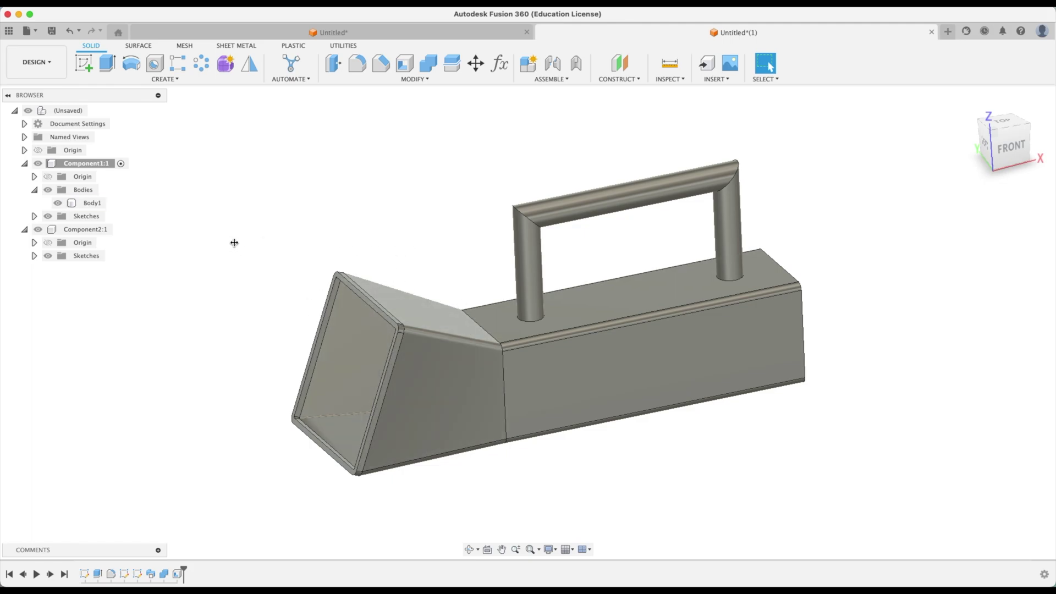
- Create a sketch on the rim face of the flared opening and finish it without drawing any geometry
mouse_move(227, 235)
shift+middle_down()
mouse_move(220, 264)
mouse_move(276, 368)
mouse_move(347, 304)
mouse_move(174, 156)
shift+middle_up()
click(86, 65)
shift+middle_drag(253, 302, 278, 304)
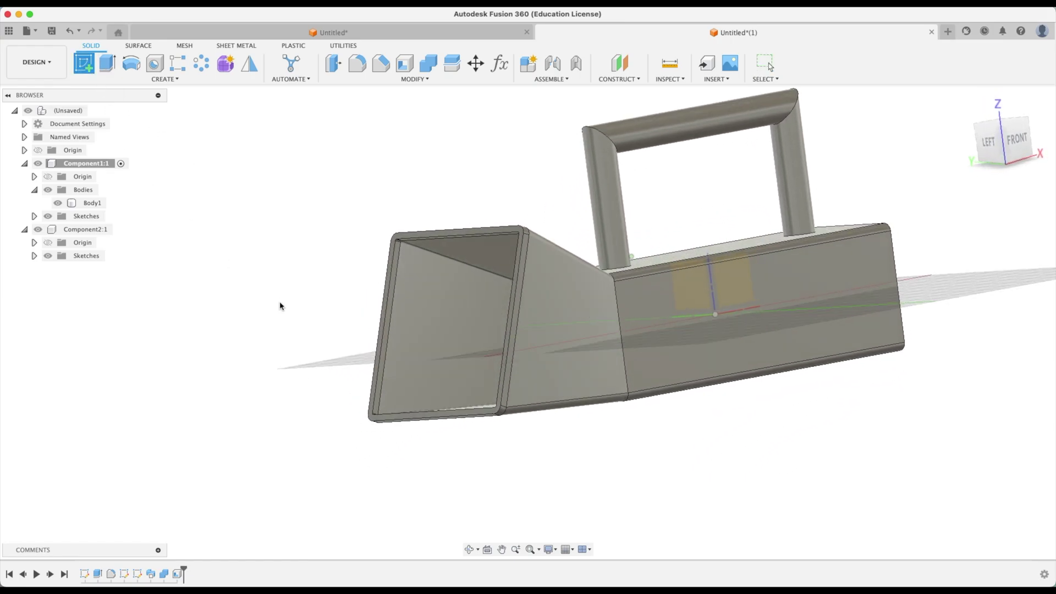
scroll(389, 241, up, 5)
click(405, 259)
click(405, 262)
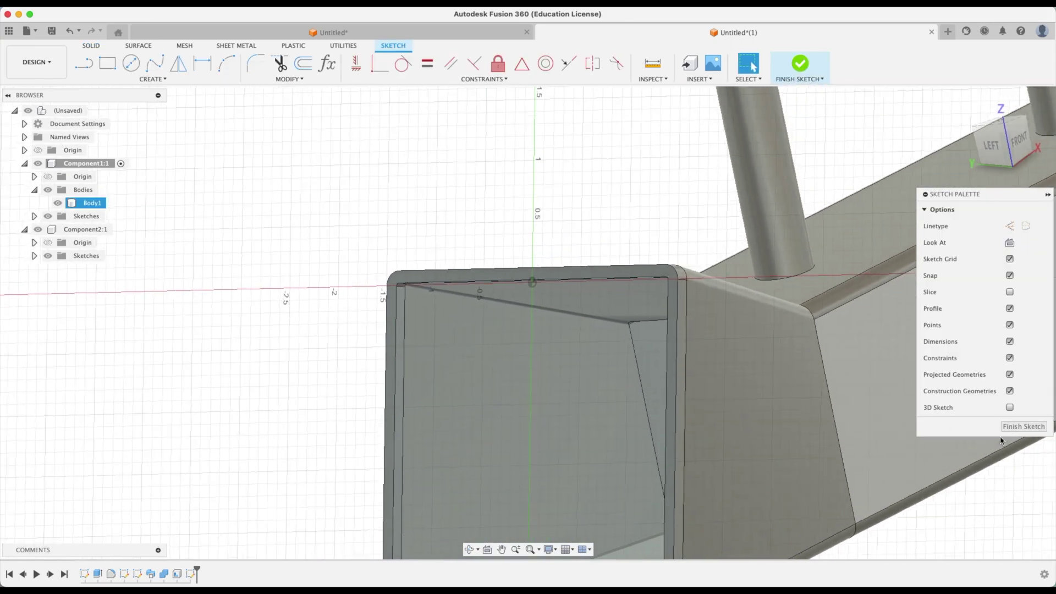
click(1018, 427)
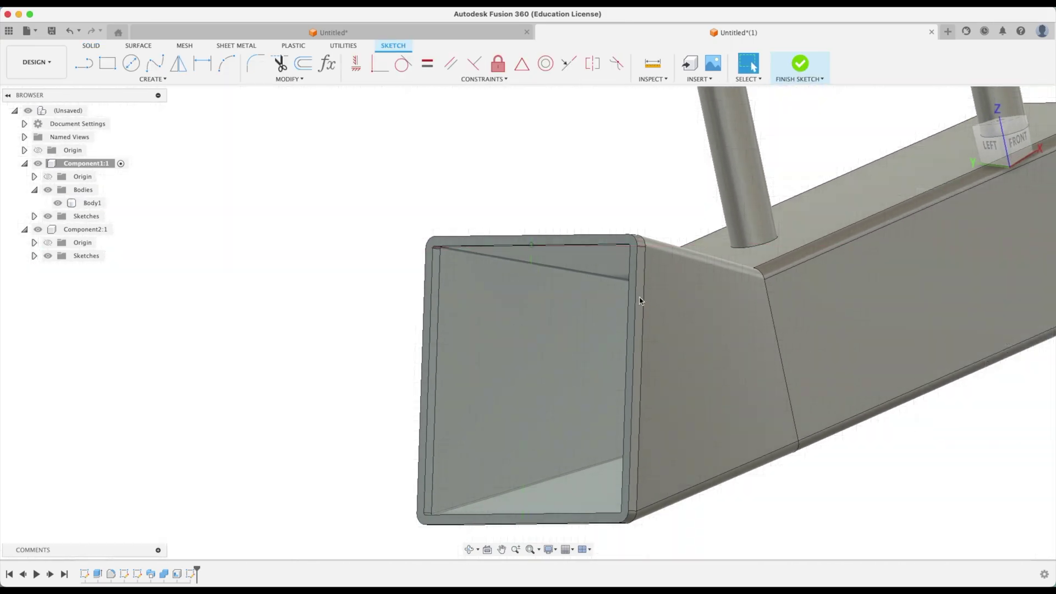
- Extrude the flared opening's inner profile by -0.10 in as a join to close that end
key(e)
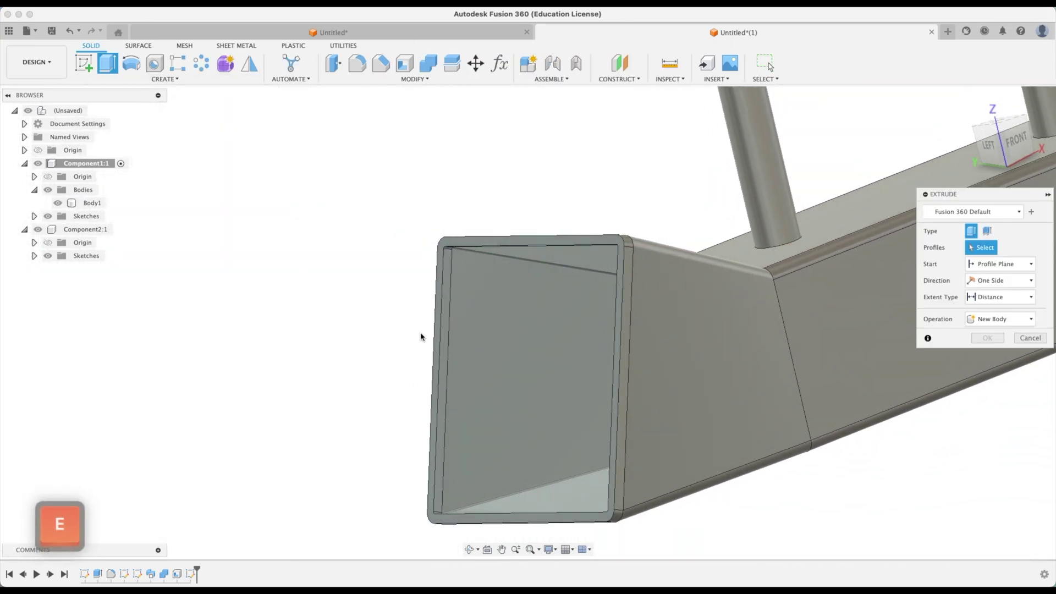
click(504, 329)
drag(517, 379, 541, 380)
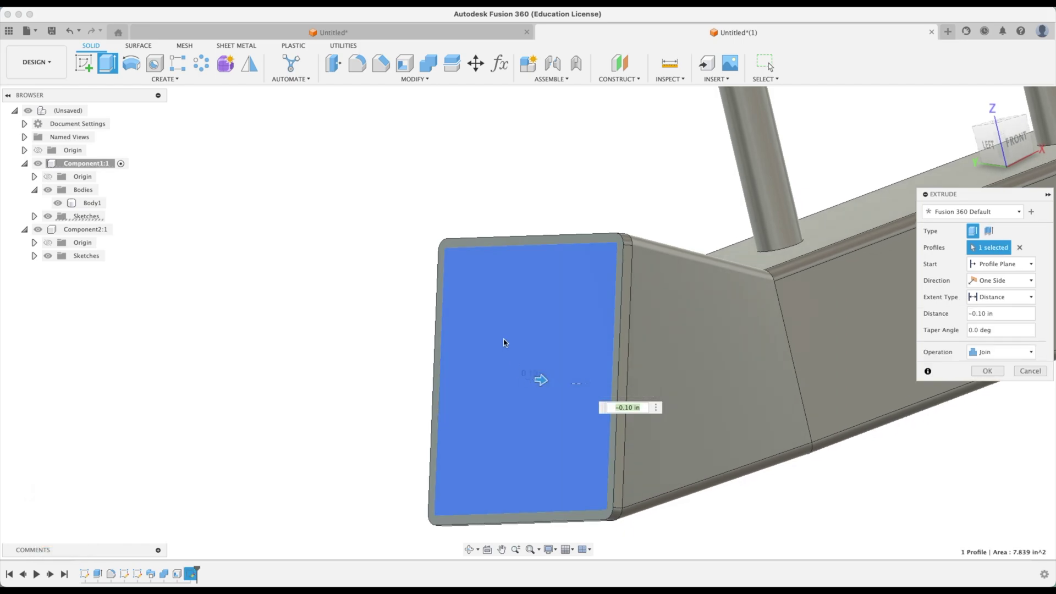
click(987, 372)
- Inspect the closed flared end and the open box end, then return to the home view
scroll(633, 397, down, 2)
shift+middle_drag(632, 396, 583, 325)
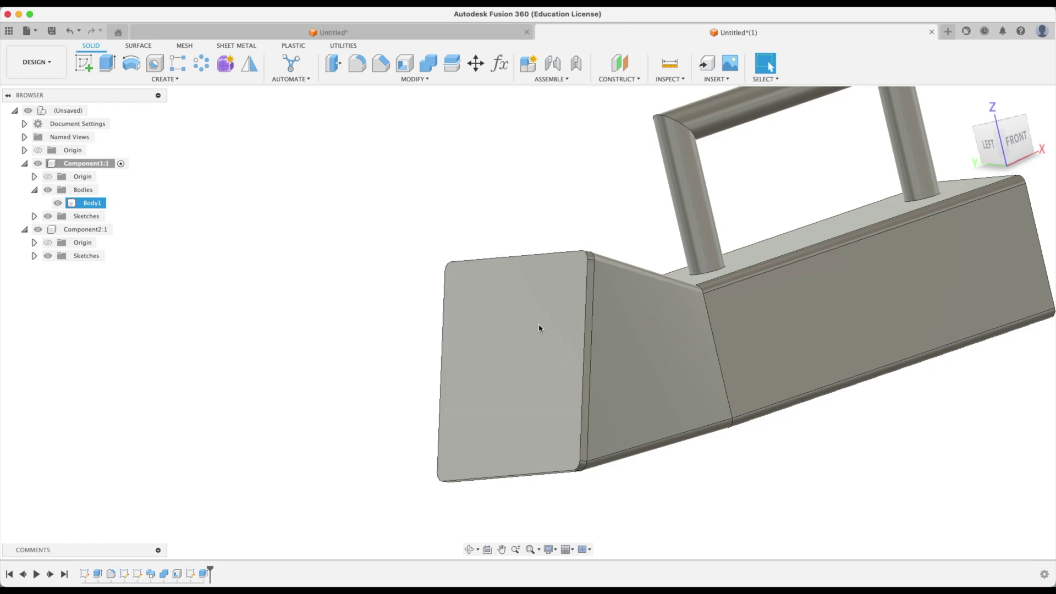
shift+middle_drag(863, 448, 742, 441)
shift+middle_drag(618, 337, 667, 325)
scroll(666, 326, up, 5)
scroll(668, 325, down, 5)
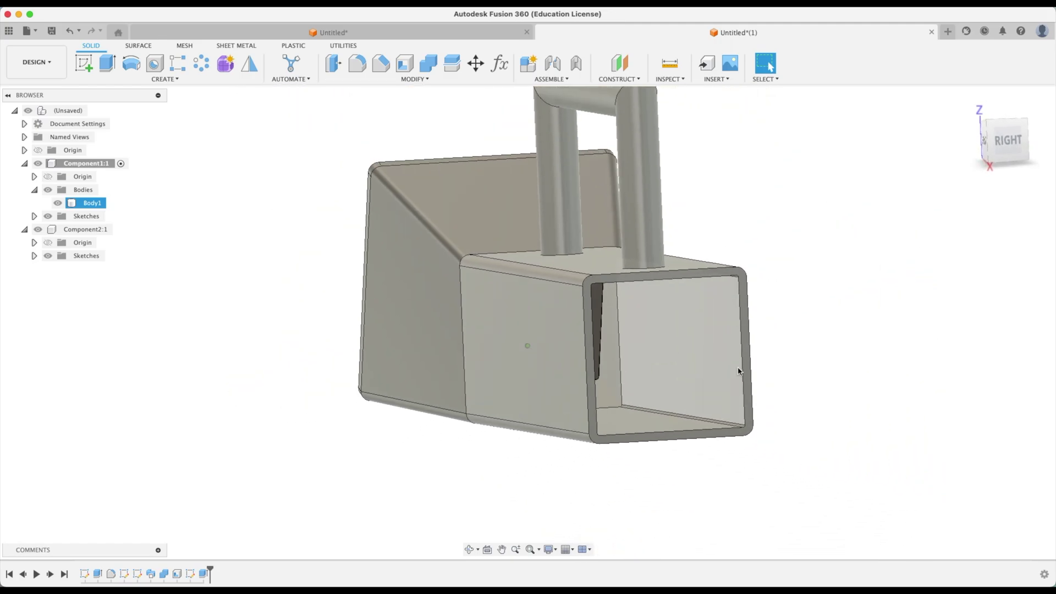
shift+middle_drag(744, 369, 887, 341)
click(967, 102)
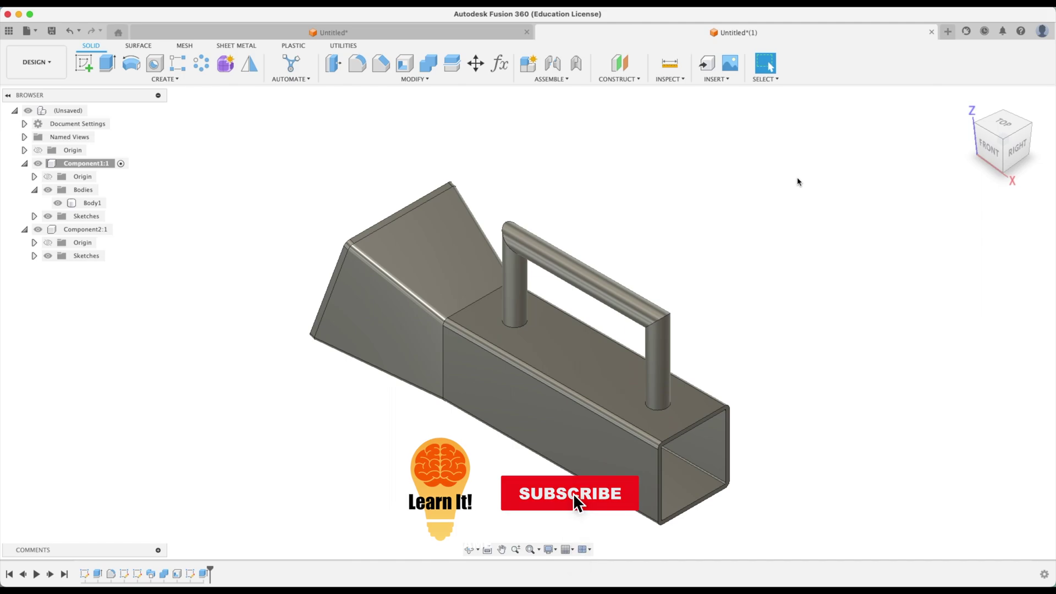